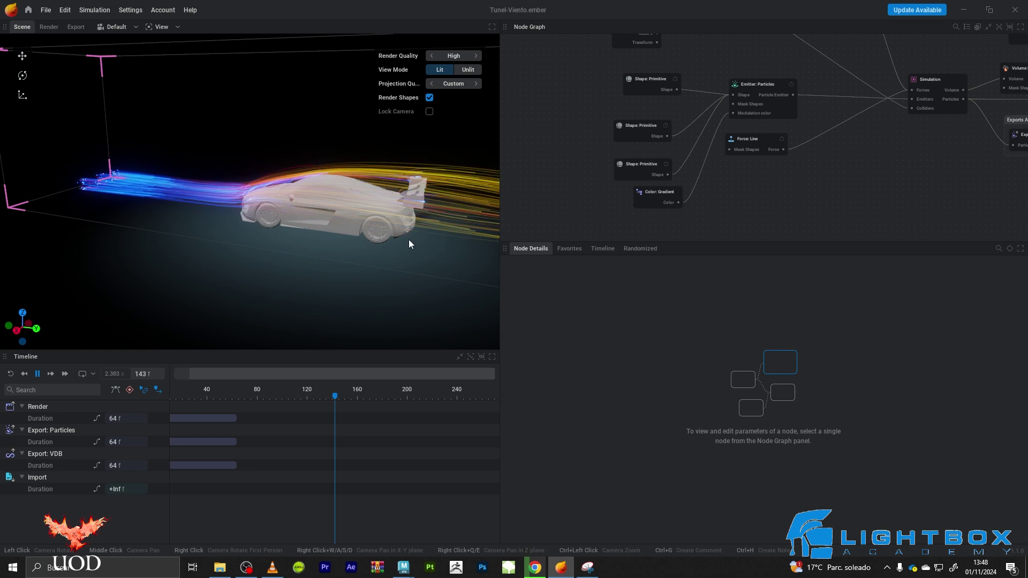
- Examine the finished wind-tunnel airflow around the car from several angles
drag(412, 239, 297, 209)
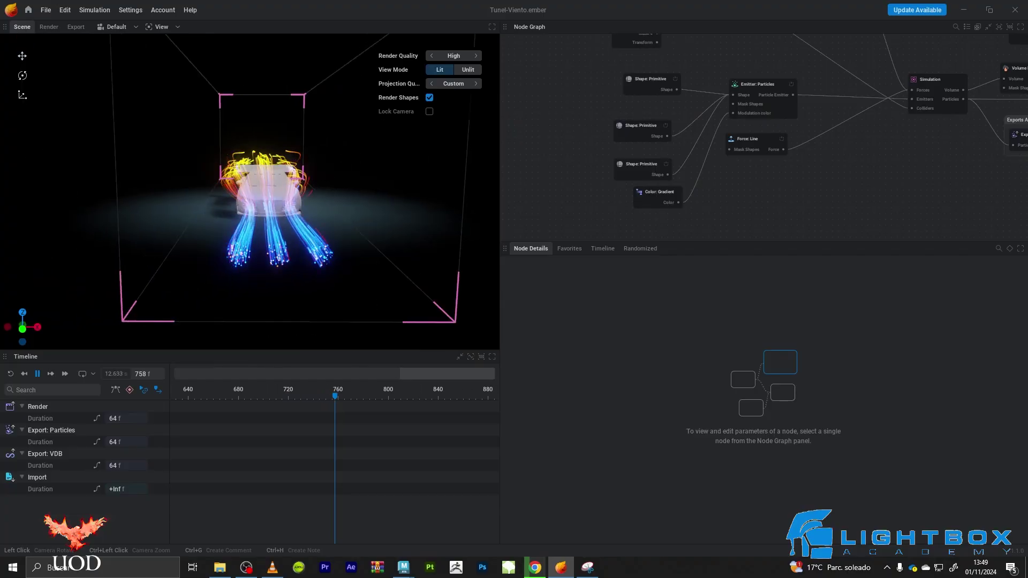
mouse_move(259, 228)
mouse_down()
mouse_move(127, 242)
mouse_move(346, 262)
mouse_move(134, 246)
mouse_move(72, 221)
mouse_move(230, 216)
mouse_move(230, 273)
mouse_move(361, 183)
mouse_move(369, 257)
mouse_move(275, 235)
mouse_up()
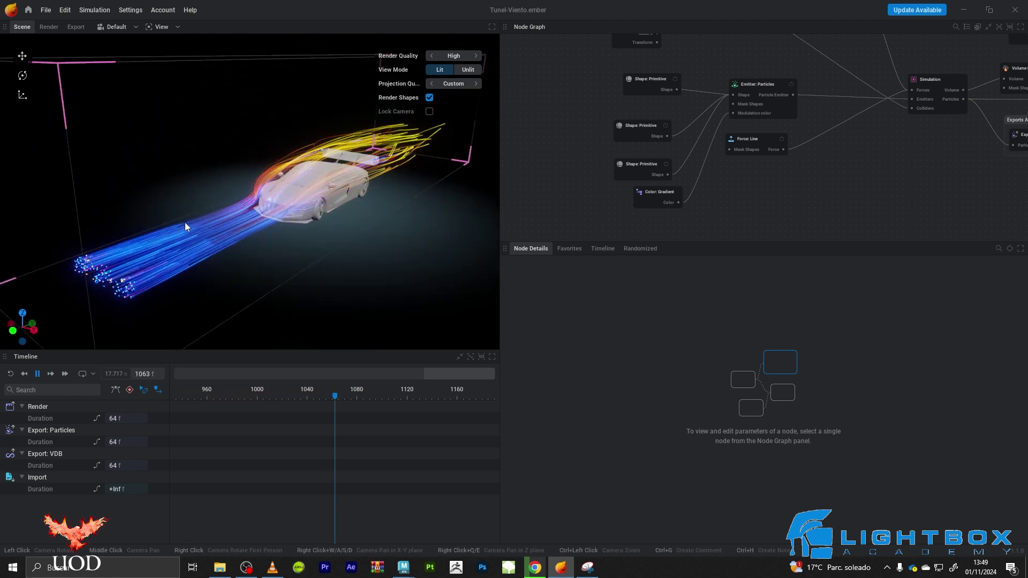
drag(125, 272, 172, 203)
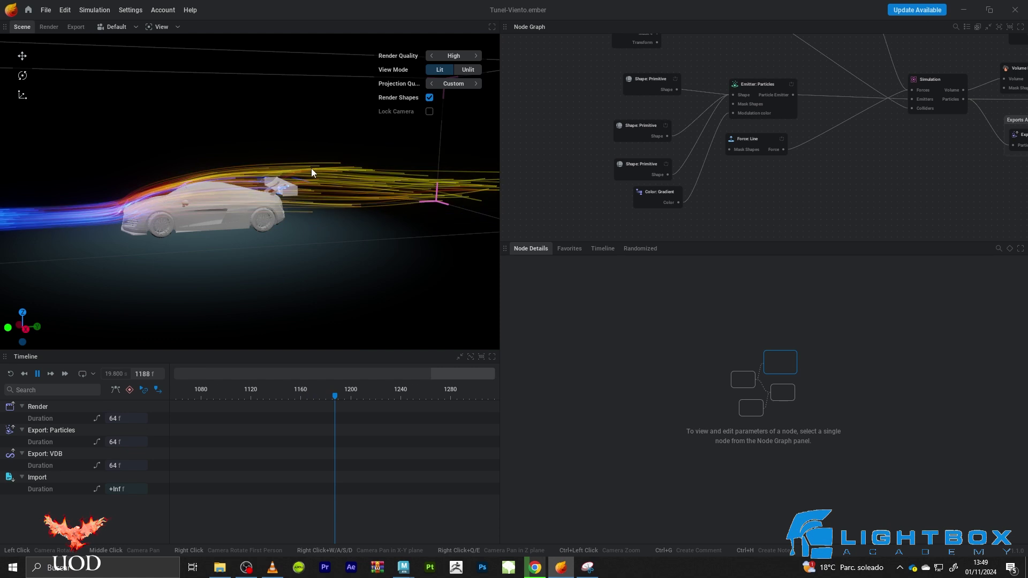
drag(423, 162, 374, 214)
drag(279, 267, 241, 286)
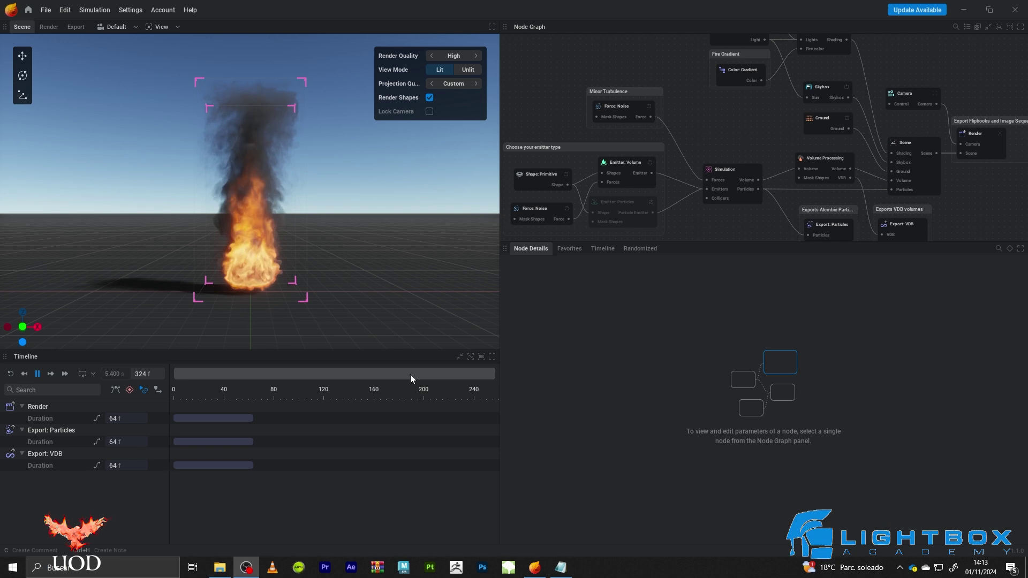
- Enlarge the node graph area and delete the "Choose your emitter type" group with all its nodes
drag(695, 243, 674, 333)
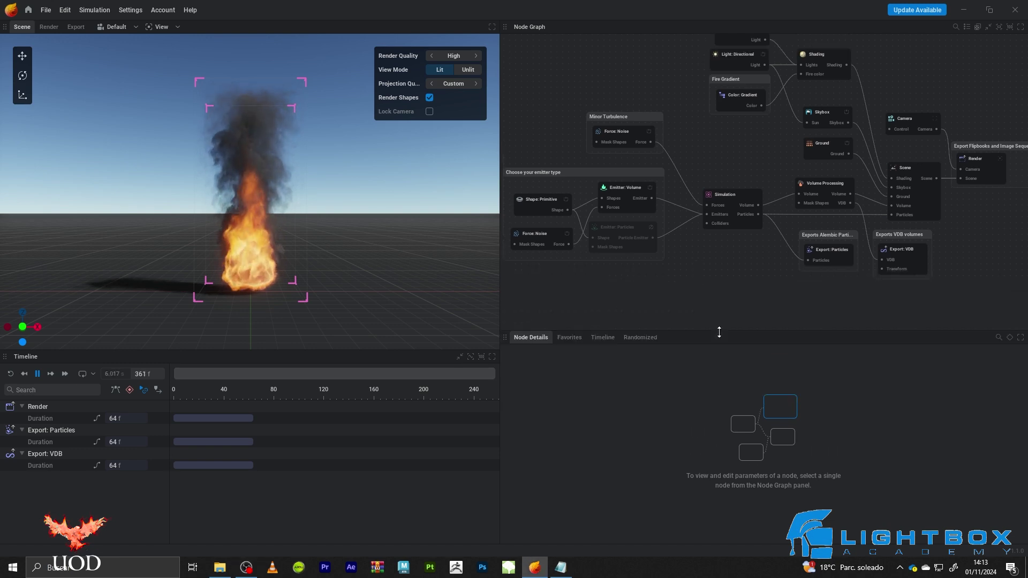
drag(627, 301, 523, 194)
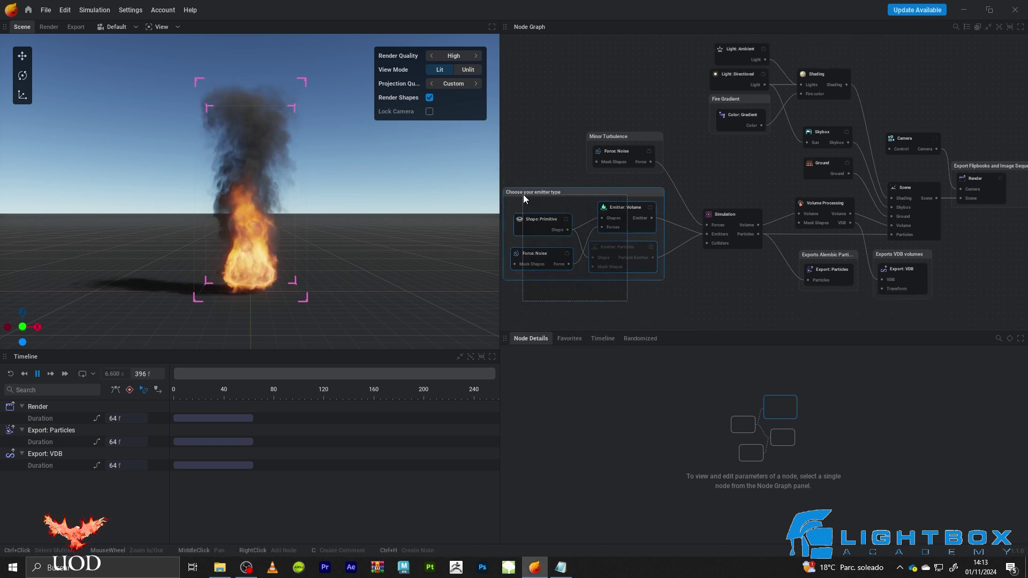
key(Delete)
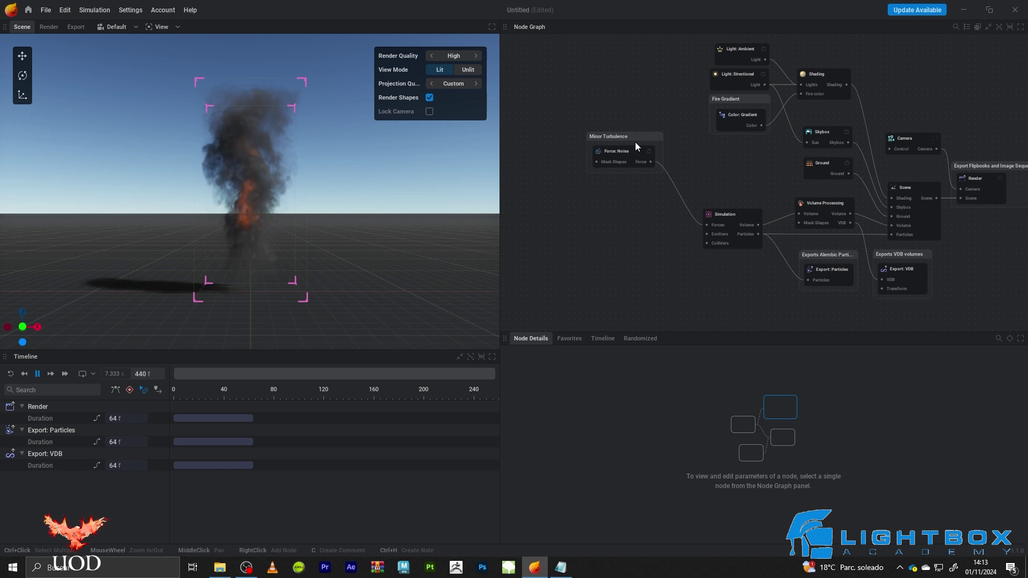
- Delete the Skybox node from the node graph
click(625, 150)
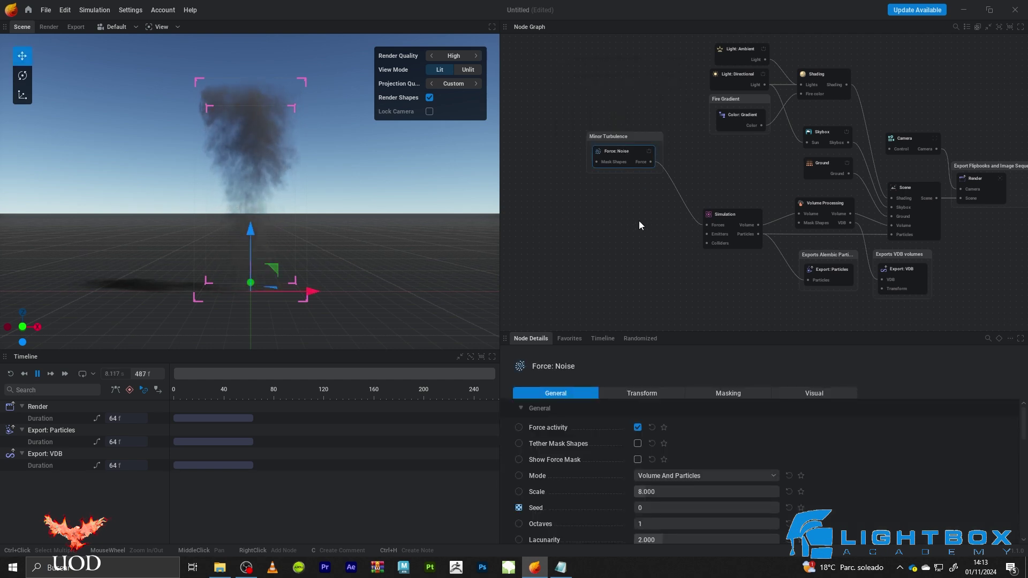
key(f)
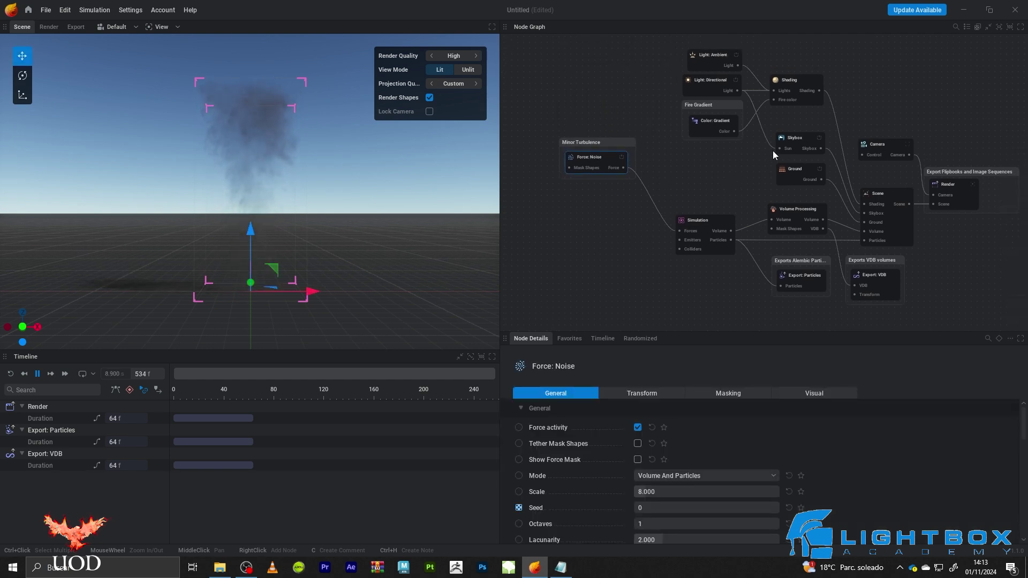
click(791, 141)
key(Delete)
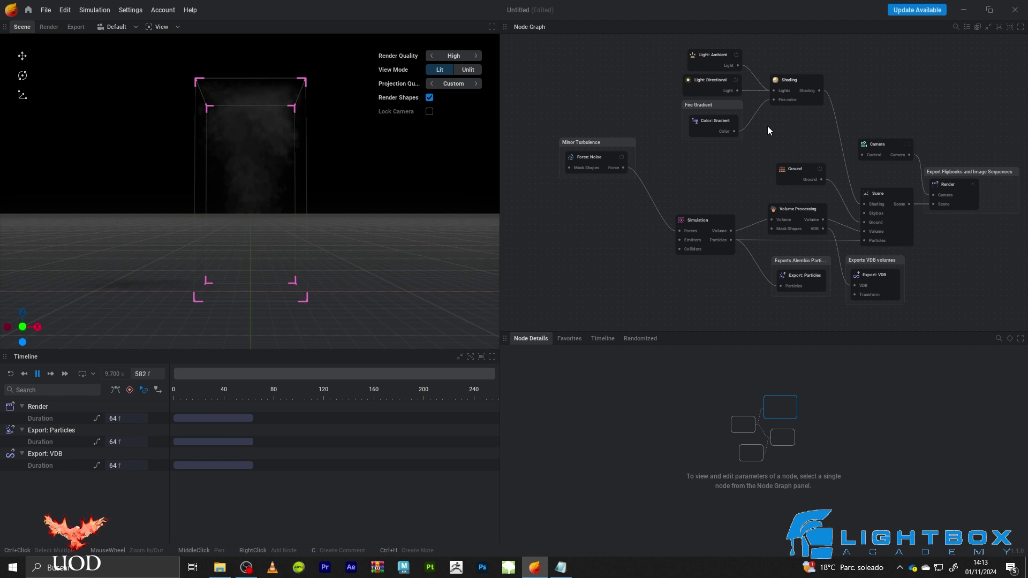
- Set the Ground node's lit radius to 30 m
click(795, 172)
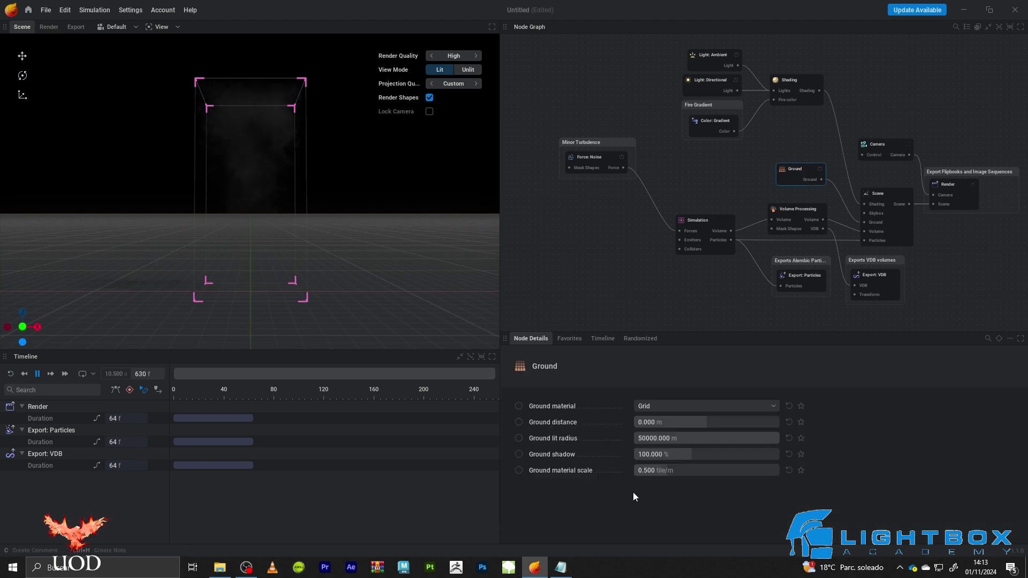
click(663, 441)
text(3)
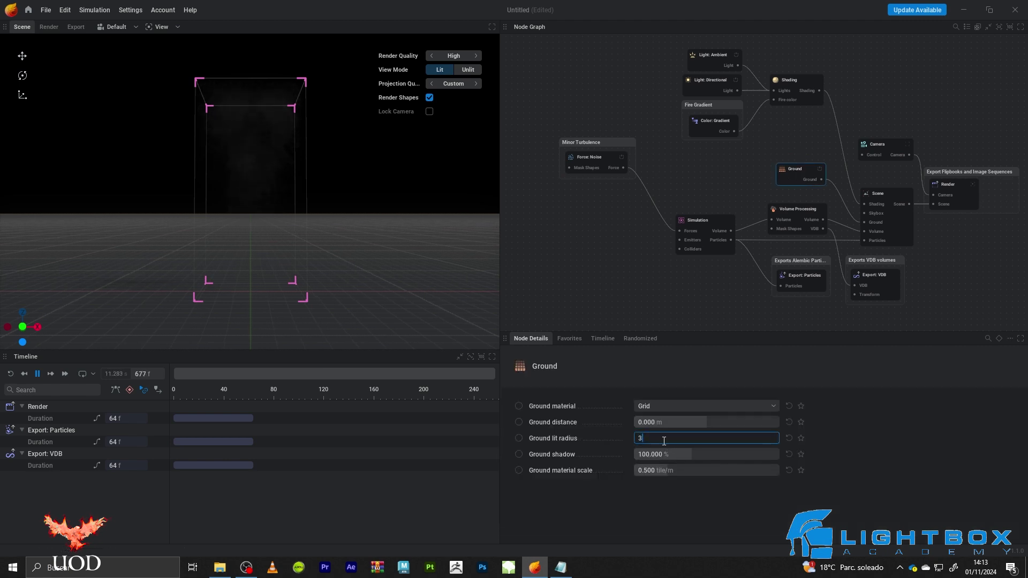
text(0)
key(Return)
drag(324, 181, 351, 191)
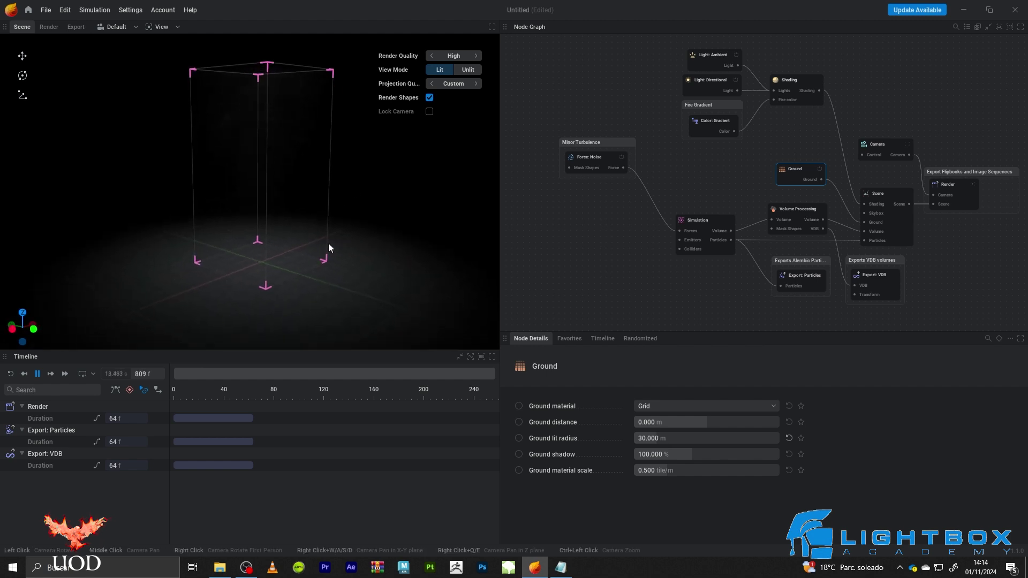
- Delete the particle and VDB export groups, the Render export group and the Camera node
drag(957, 262, 768, 310)
key(Delete)
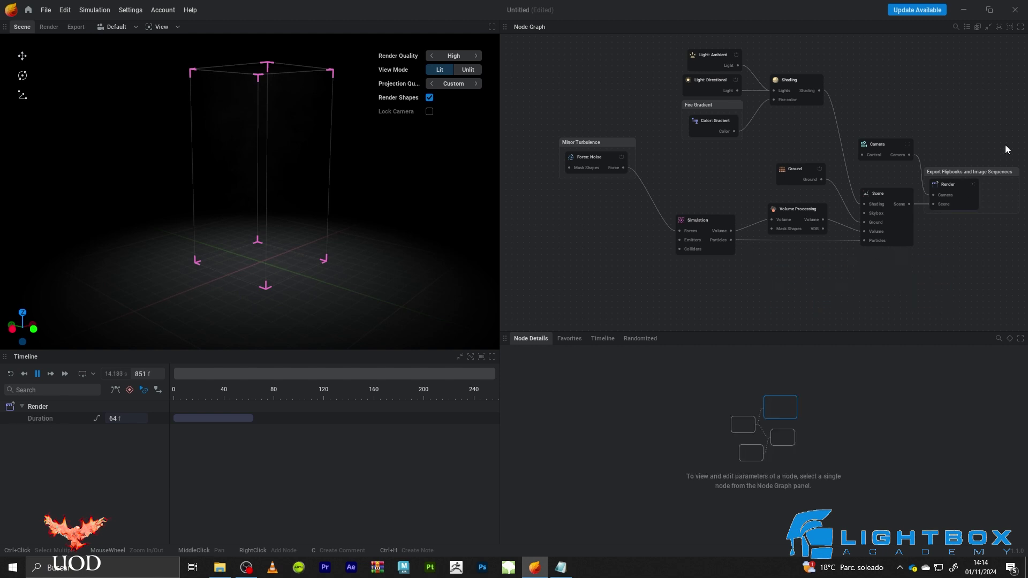
key(Delete)
click(890, 150)
key(Delete)
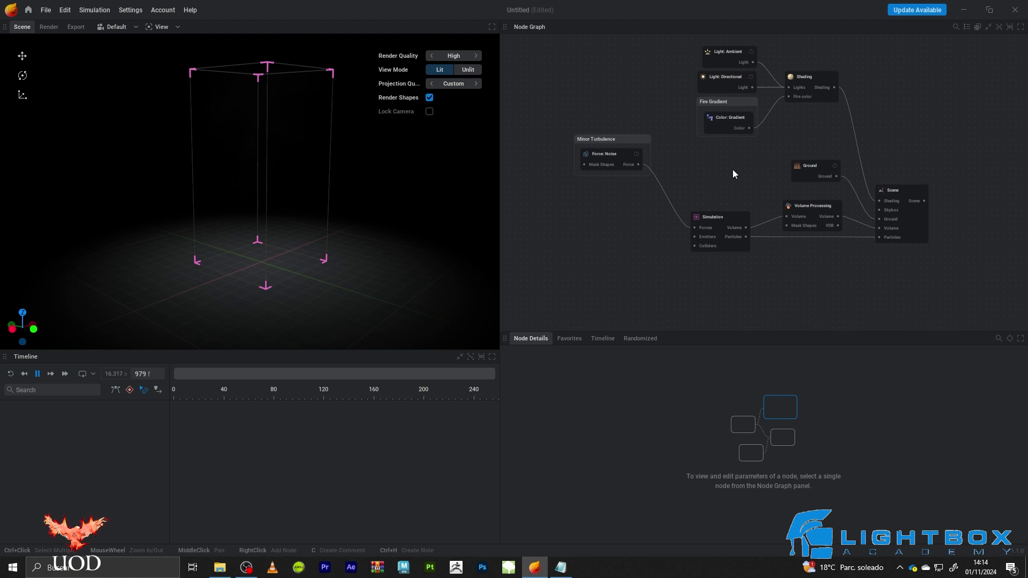
- Add an Import node in free space of the node graph and load Audi.fbx into it
drag(435, 166, 420, 168)
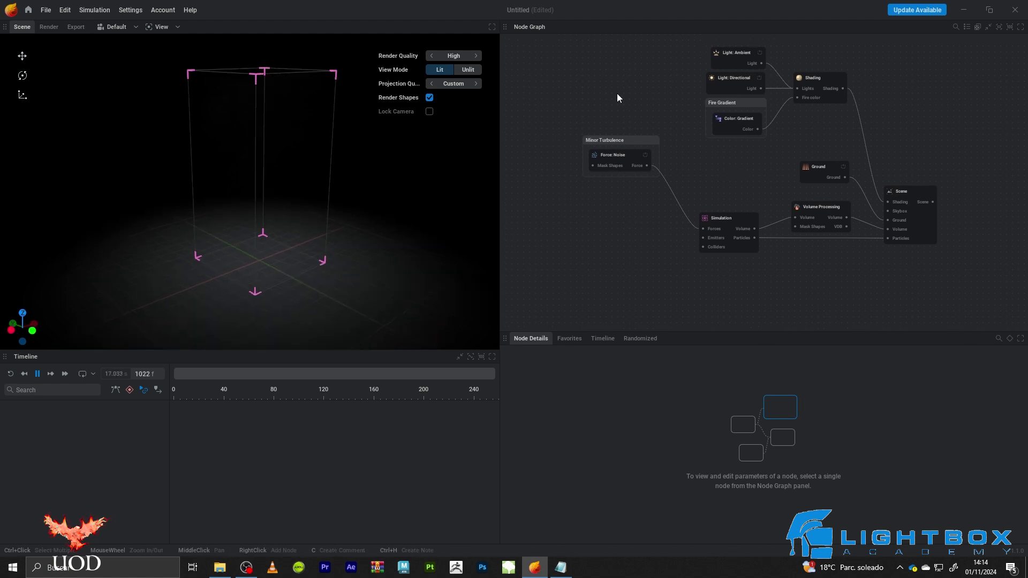
middle_drag(617, 97, 741, 102)
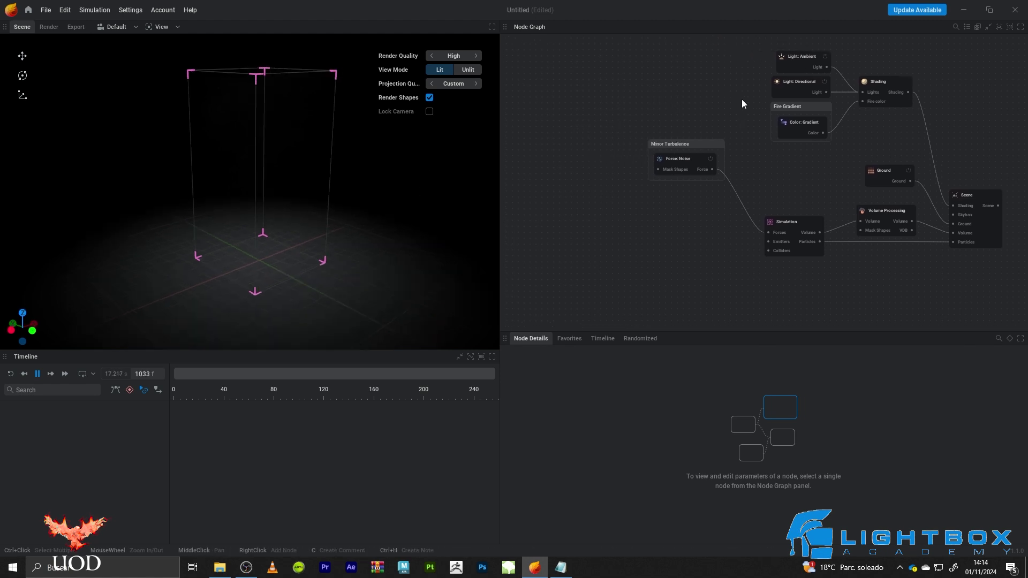
right_click(622, 81)
text(import)
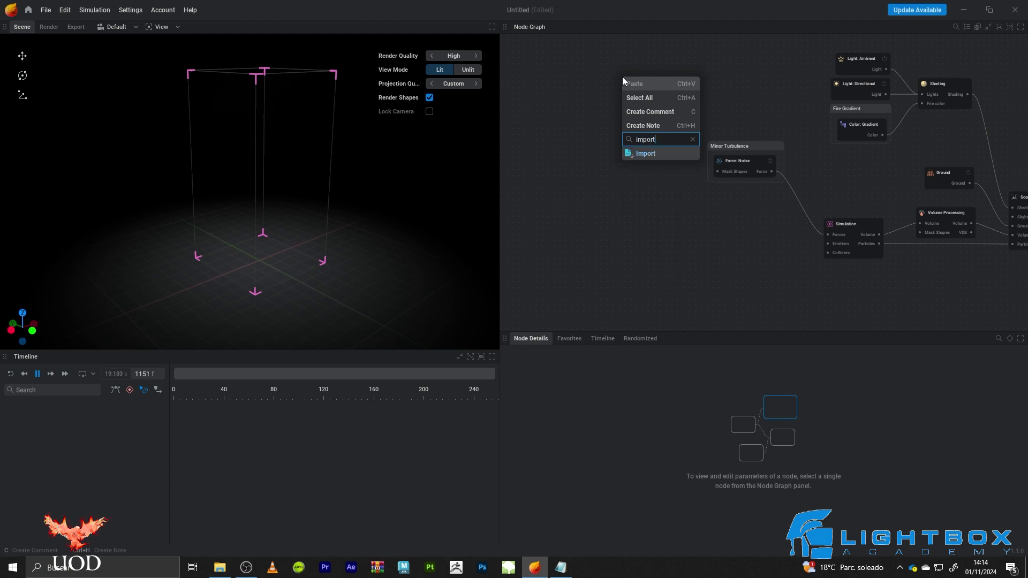
click(655, 154)
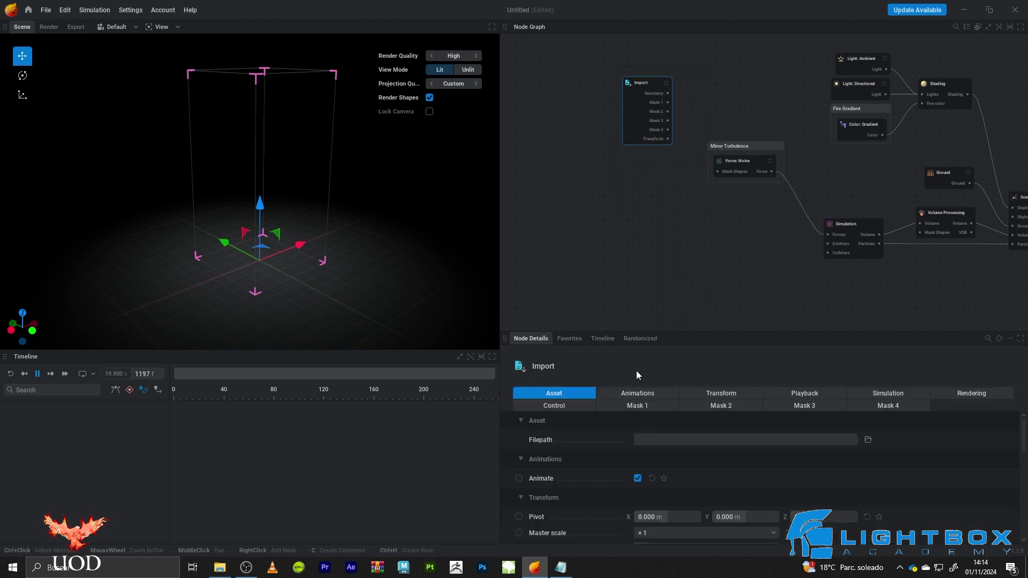
click(867, 441)
double_click(169, 86)
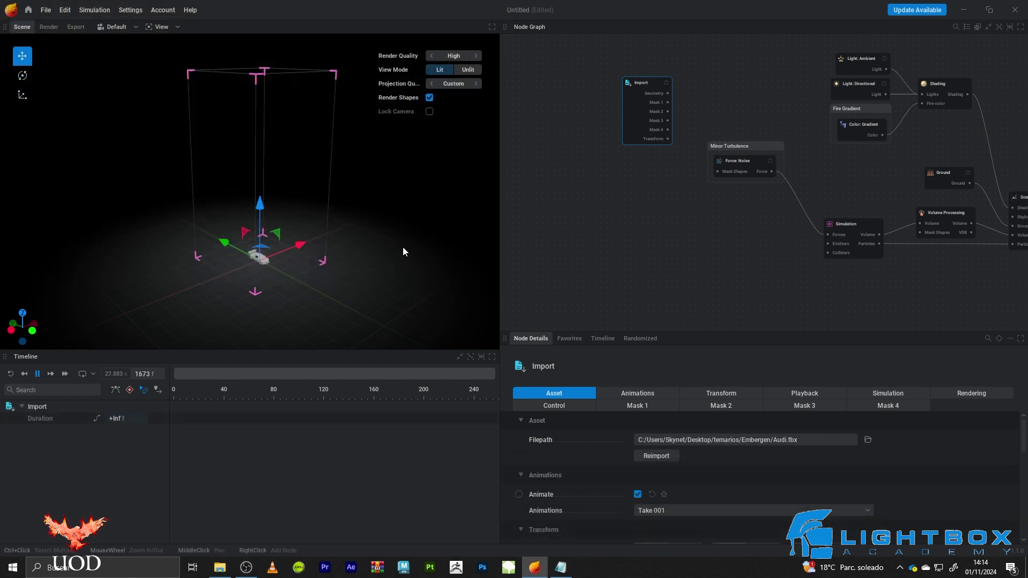
- Examine the imported car's size and placement inside the simulation domain from several angles
drag(365, 238, 412, 239)
scroll(336, 203, up, 5)
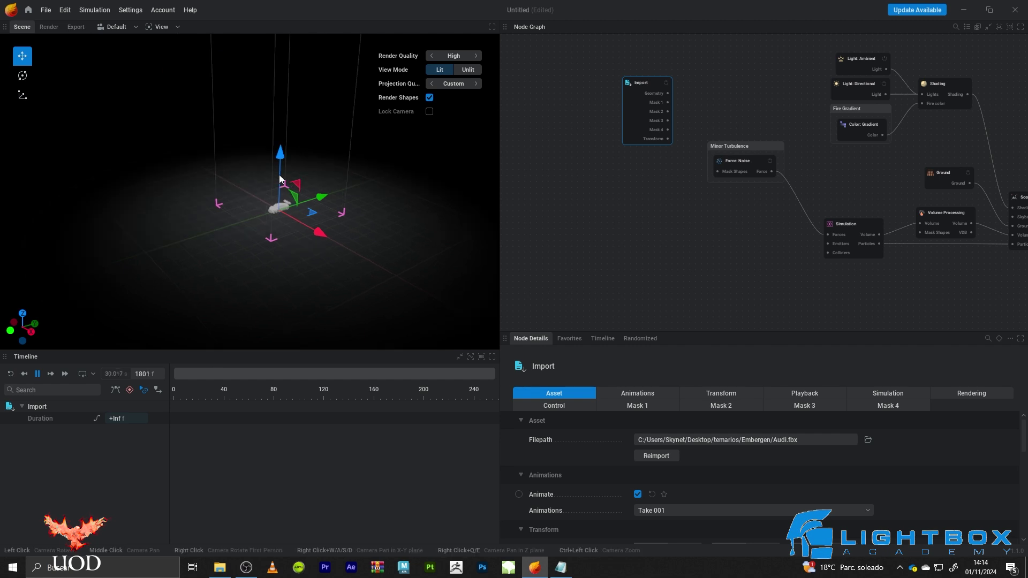
scroll(336, 198, up, 3)
drag(334, 210, 389, 272)
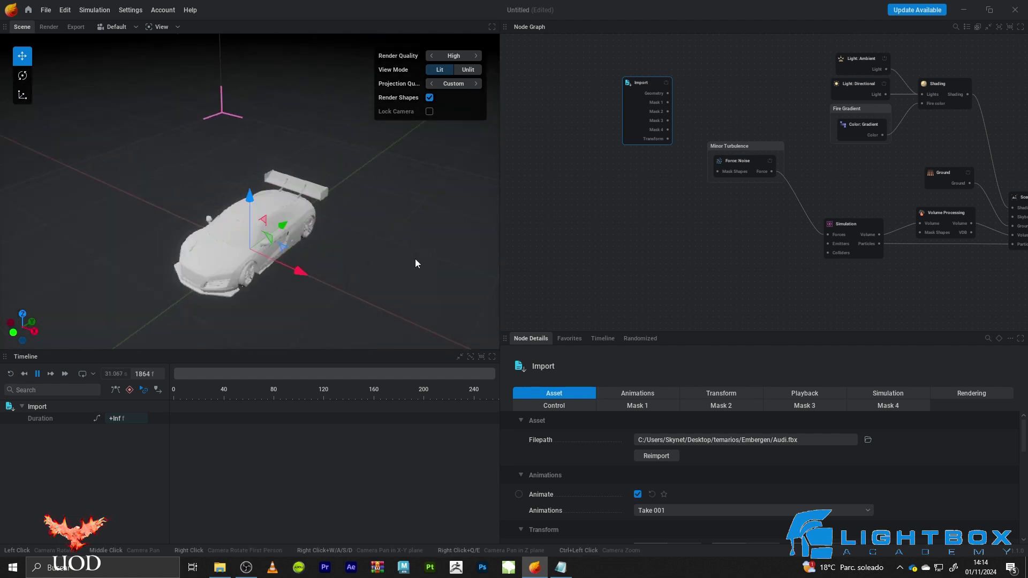
drag(323, 227, 370, 233)
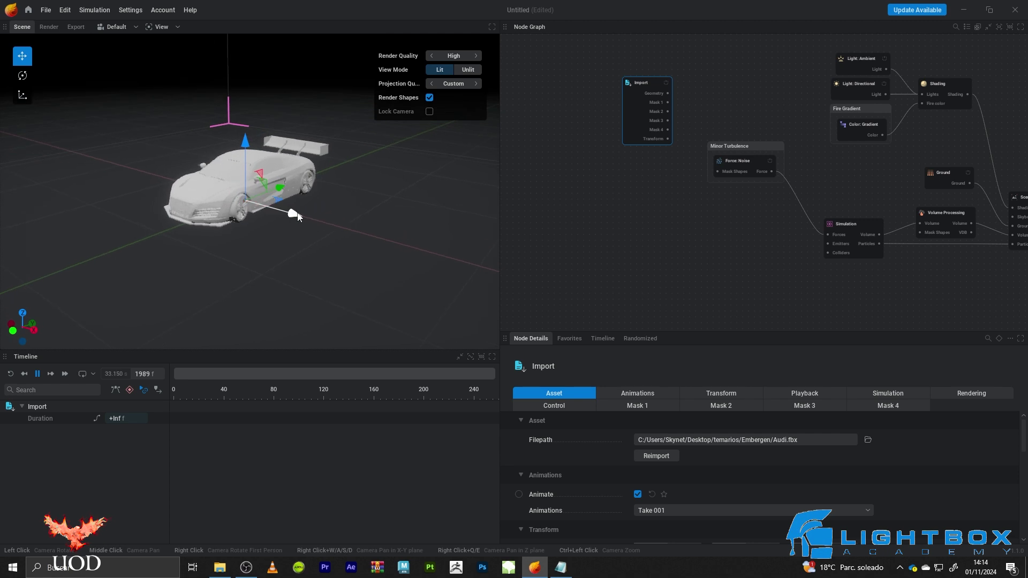
scroll(370, 233, down, 5)
scroll(369, 233, up, 3)
middle_drag(370, 233, 413, 286)
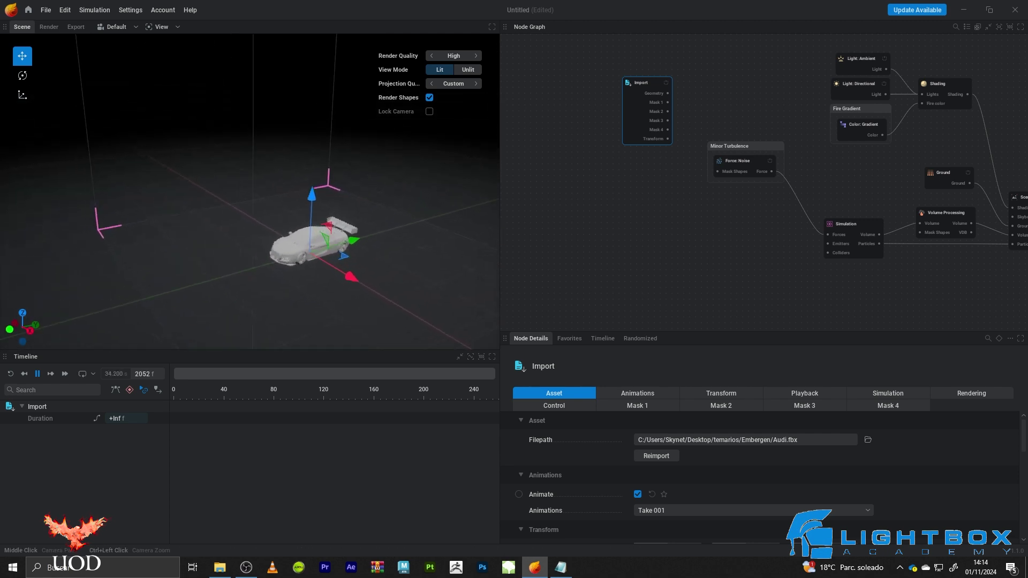
- Move the Import node farther from the other nodes and enlarge the area showing its parameters
middle_drag(583, 191, 598, 194)
drag(664, 128, 620, 150)
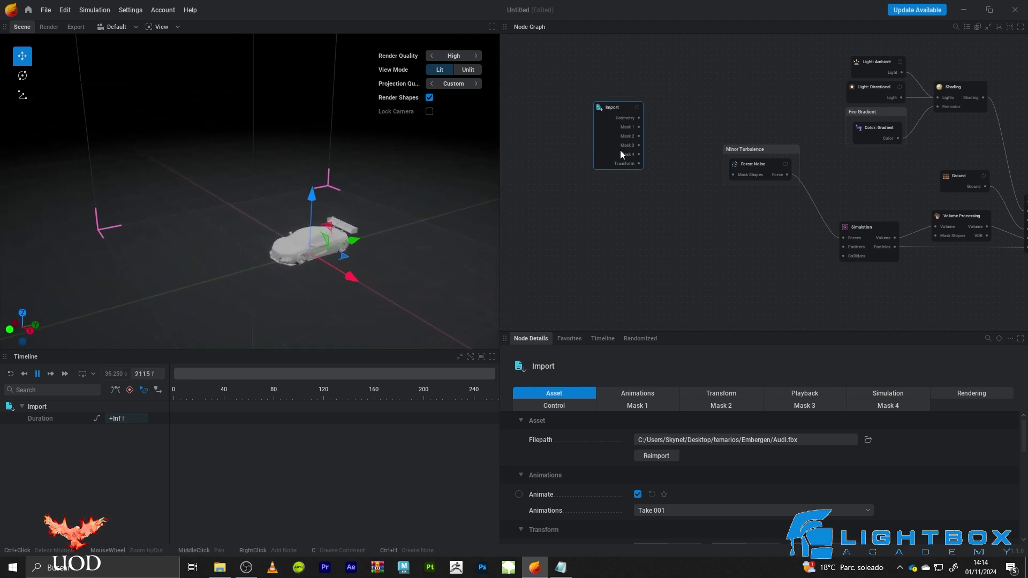
click(603, 108)
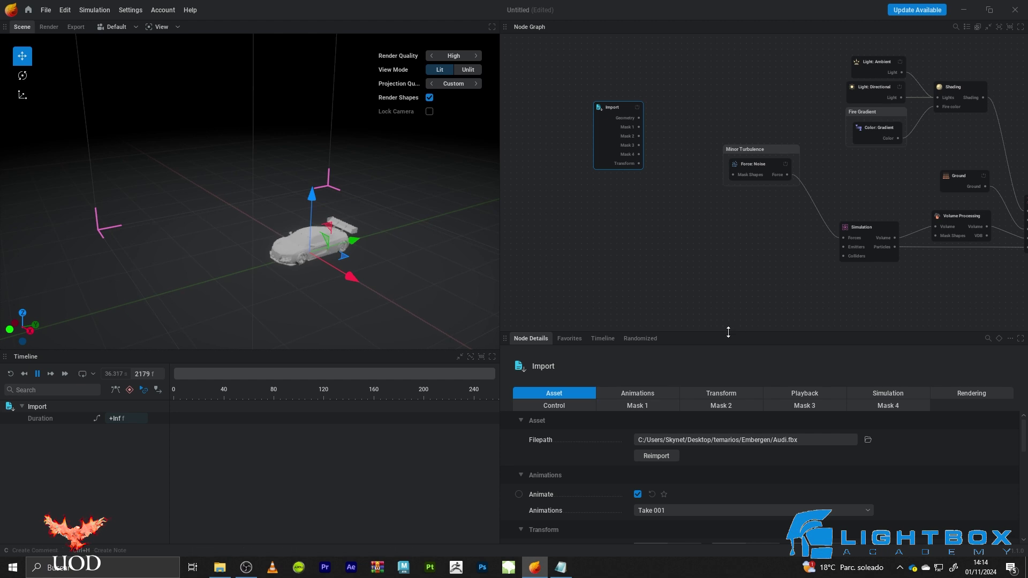
drag(728, 332, 735, 269)
scroll(587, 473, down, 3)
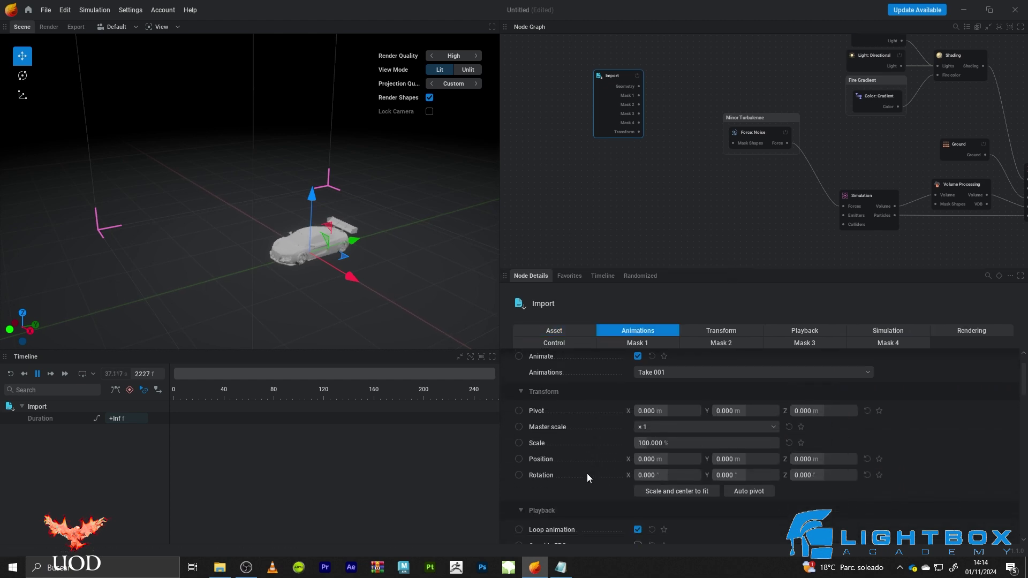
- Try a master scale of ×10 on the imported car and return it to ×1
click(656, 423)
click(663, 364)
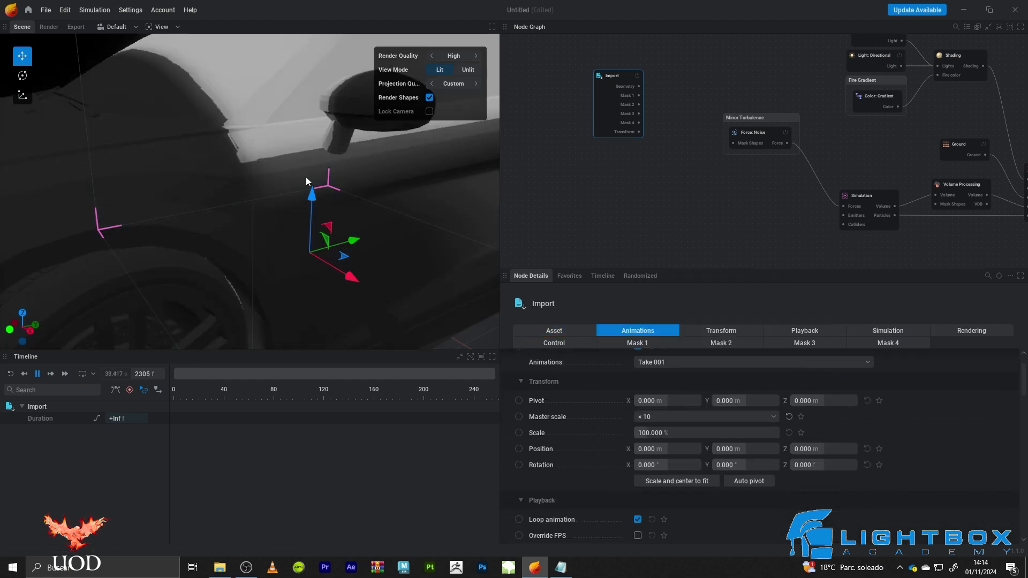
scroll(317, 206, down, 3)
click(652, 418)
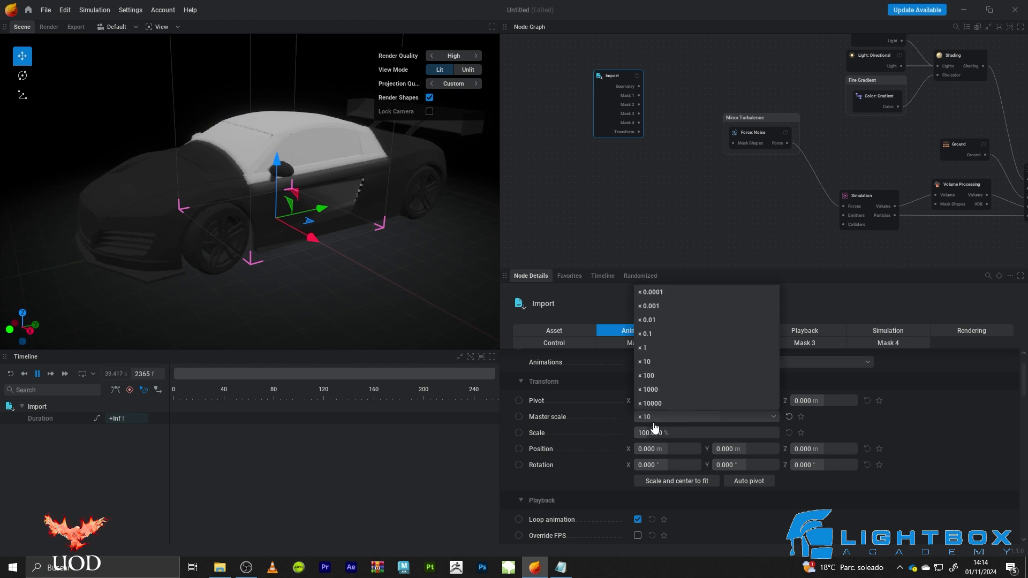
click(652, 349)
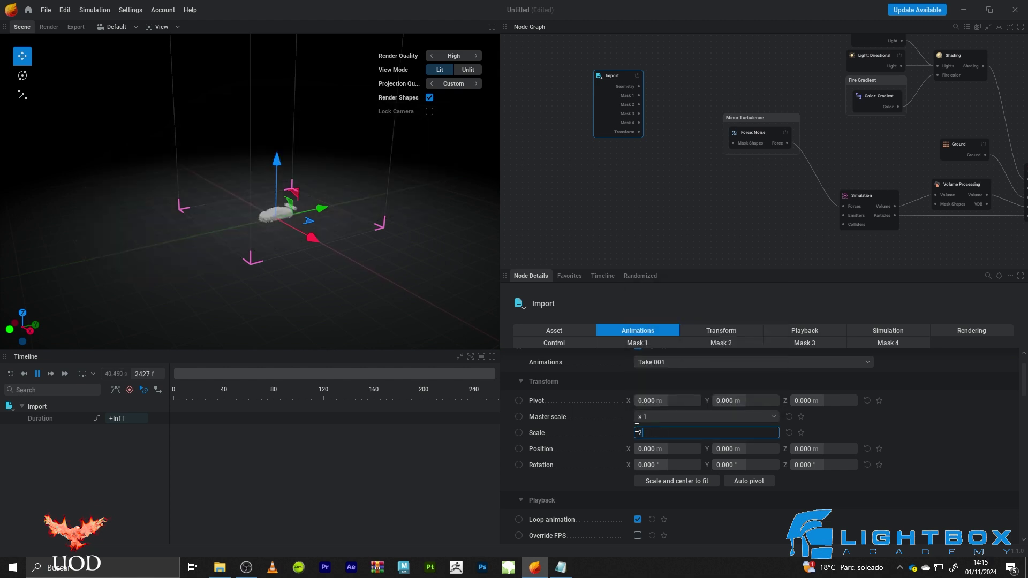
- Set the imported car's scale to 200 %
text(200)
key(Return)
drag(358, 255, 366, 215)
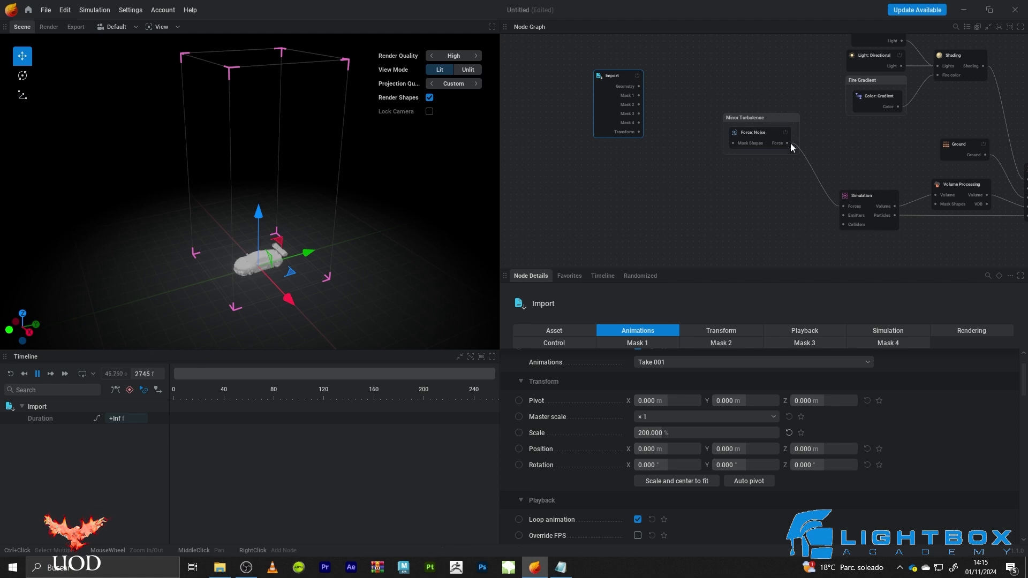
- Set the Simulation node's voxel count to X 50, Y 250 and Z 0, and apply the new resolution
middle_drag(823, 239, 766, 196)
click(802, 156)
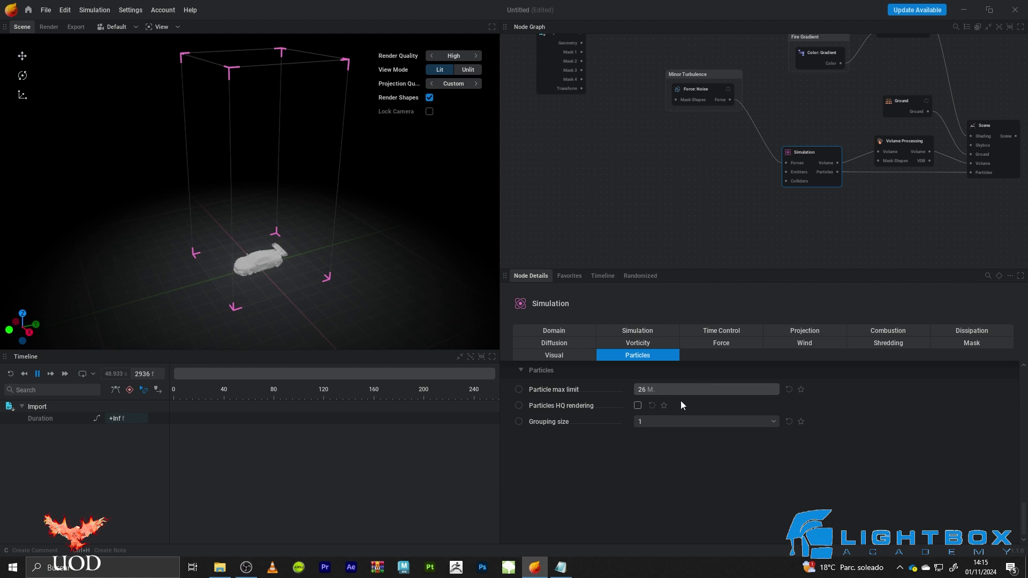
scroll(676, 377, up, 13)
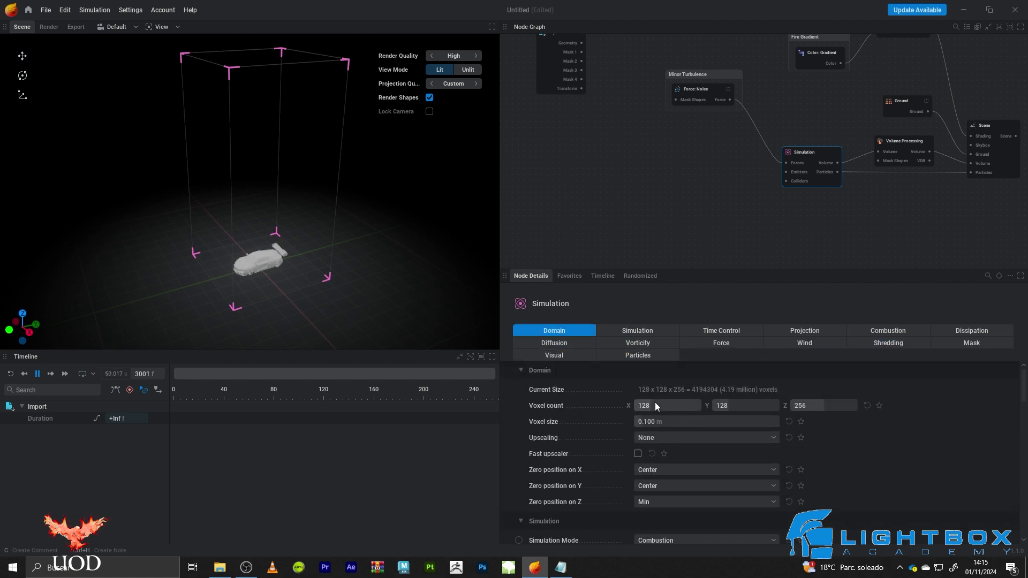
key(Return)
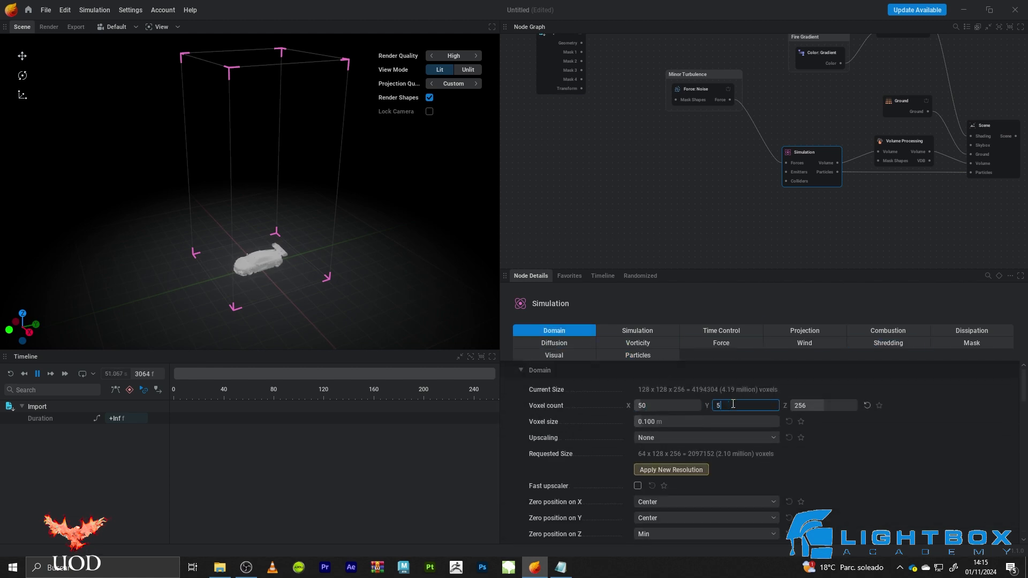
click(733, 405)
text(250)
key(Tab)
text(0)
key(Return)
click(671, 470)
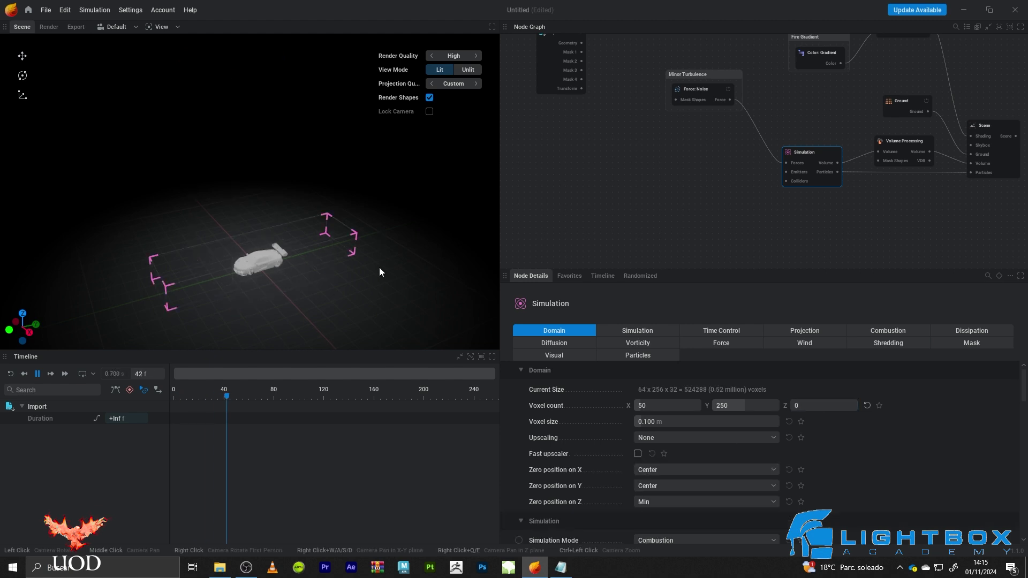
- Add a Collider node fed by the Import node's geometry and connect it to the Simulation node's Colliders input
key(space)
drag(365, 255, 375, 223)
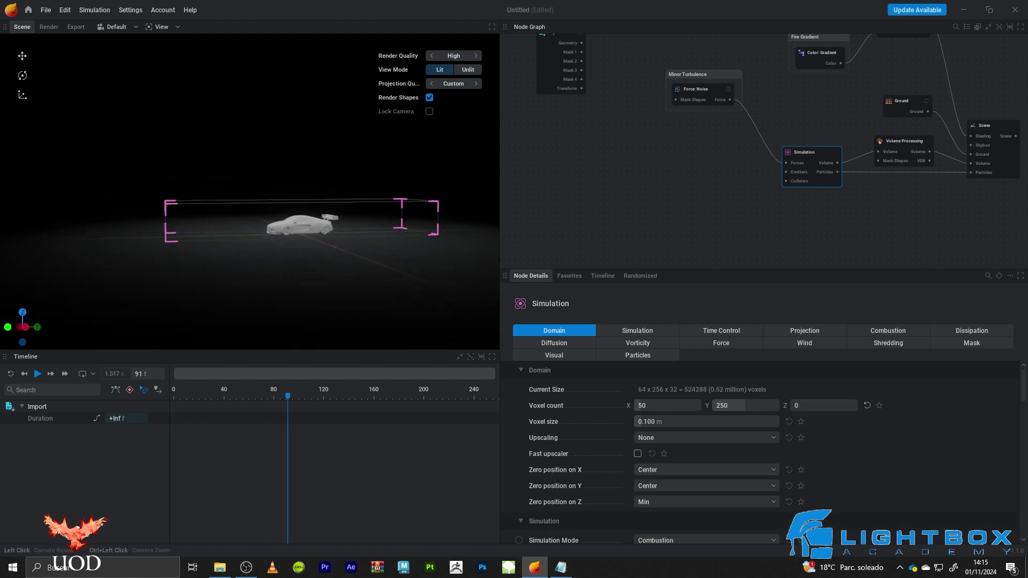
scroll(200, 256, up, 2)
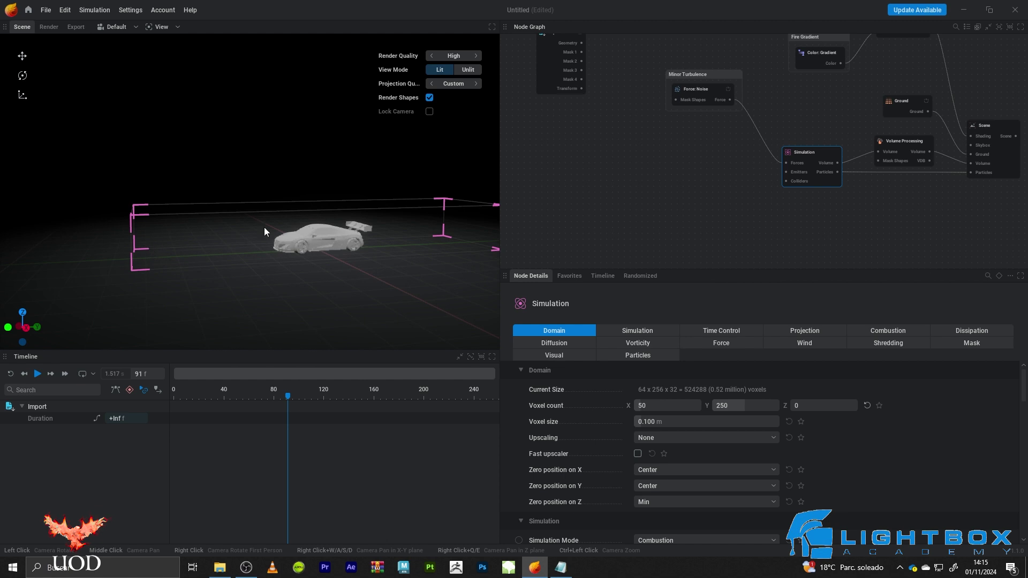
drag(379, 216, 296, 172)
scroll(310, 158, down, 2)
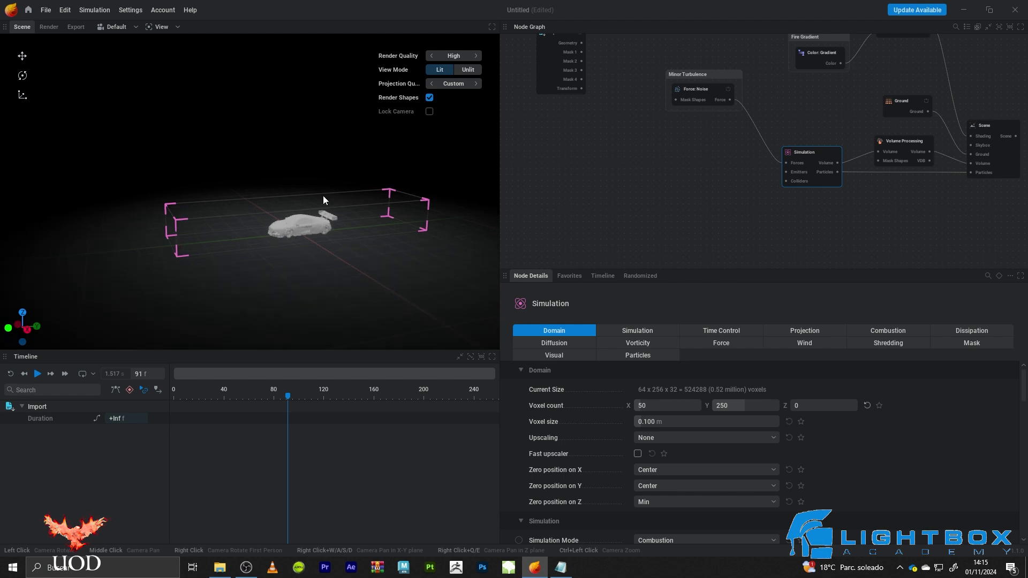
scroll(323, 200, up, 3)
middle_drag(663, 172, 700, 208)
drag(620, 76, 725, 180)
click(662, 104)
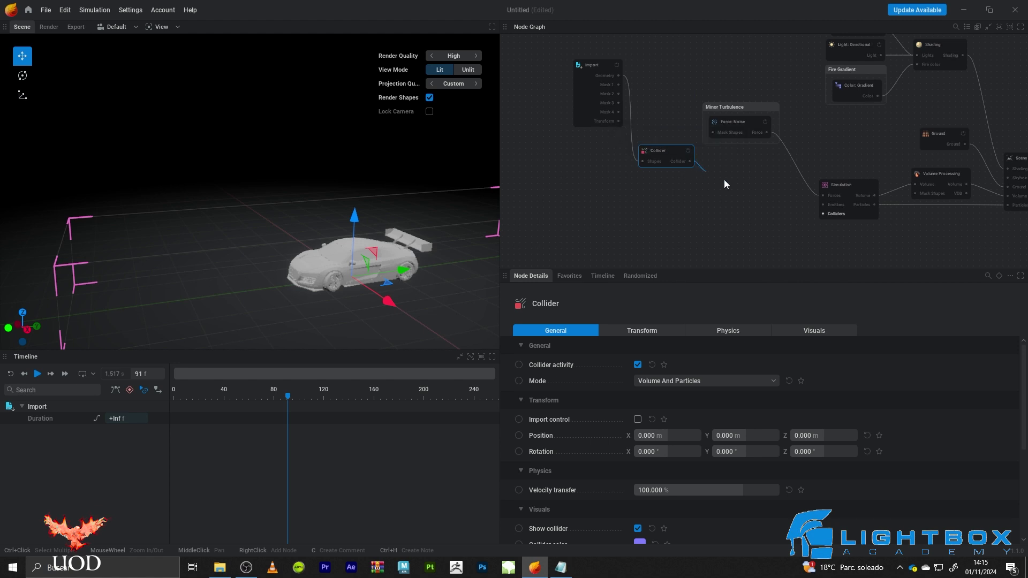
drag(830, 216, 829, 216)
click(755, 232)
- Spread out the Import node, Collider node and Minor Turbulence group to tidy the node graph
drag(602, 66, 563, 71)
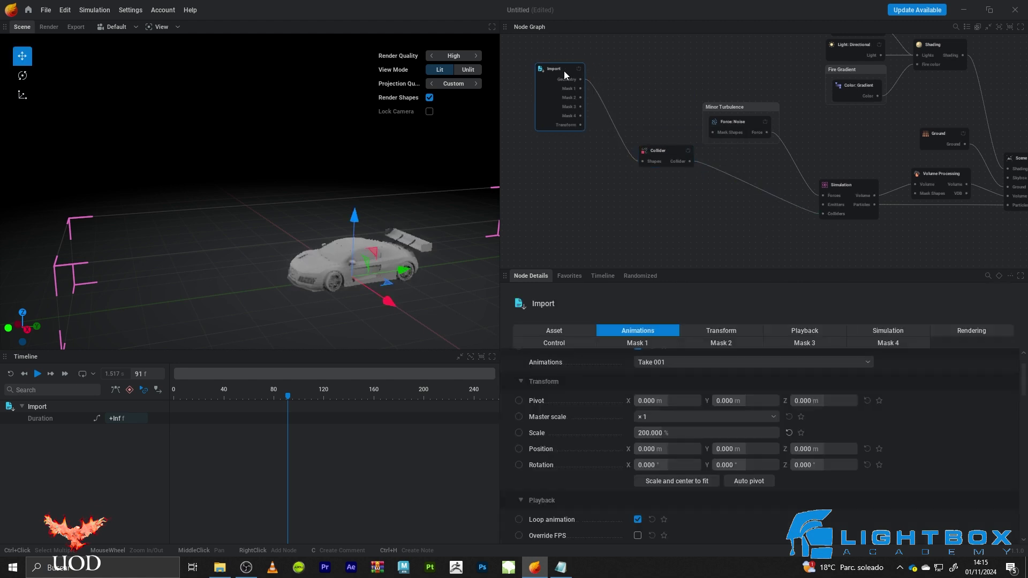
drag(659, 152, 676, 161)
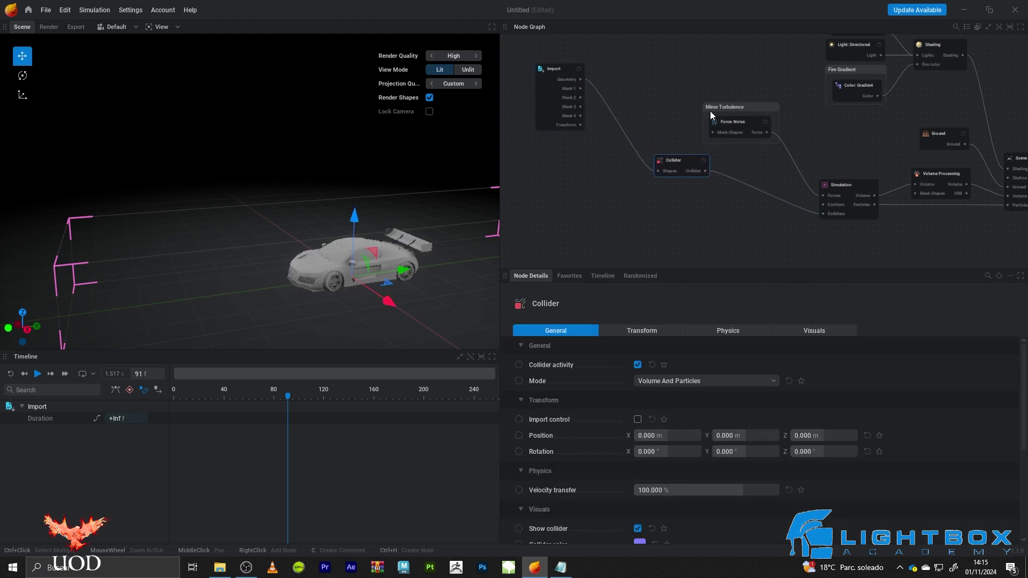
drag(737, 104, 745, 67)
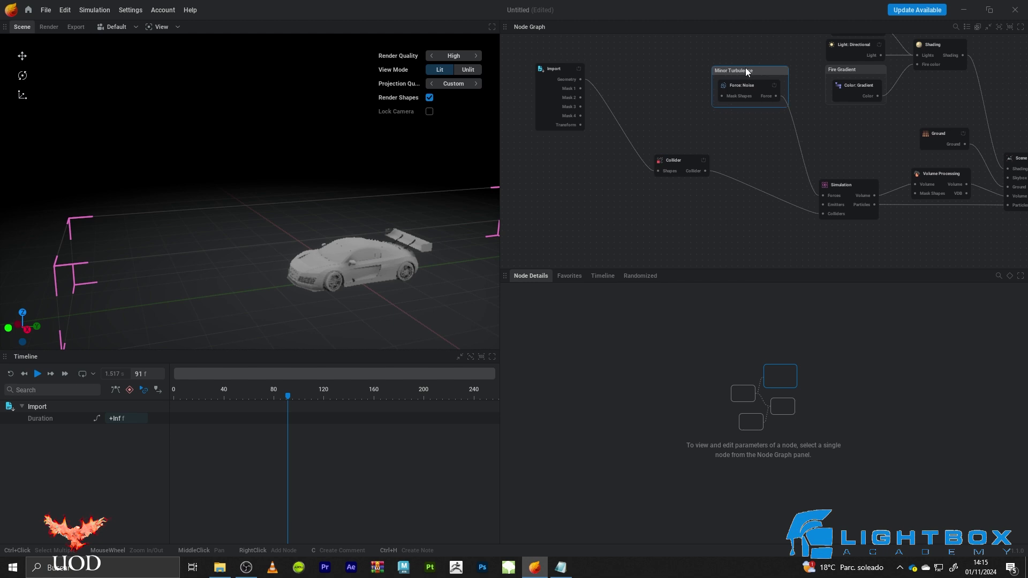
middle_drag(572, 172, 587, 167)
- Run the simulation briefly and examine the car up close
scroll(361, 188, up, 5)
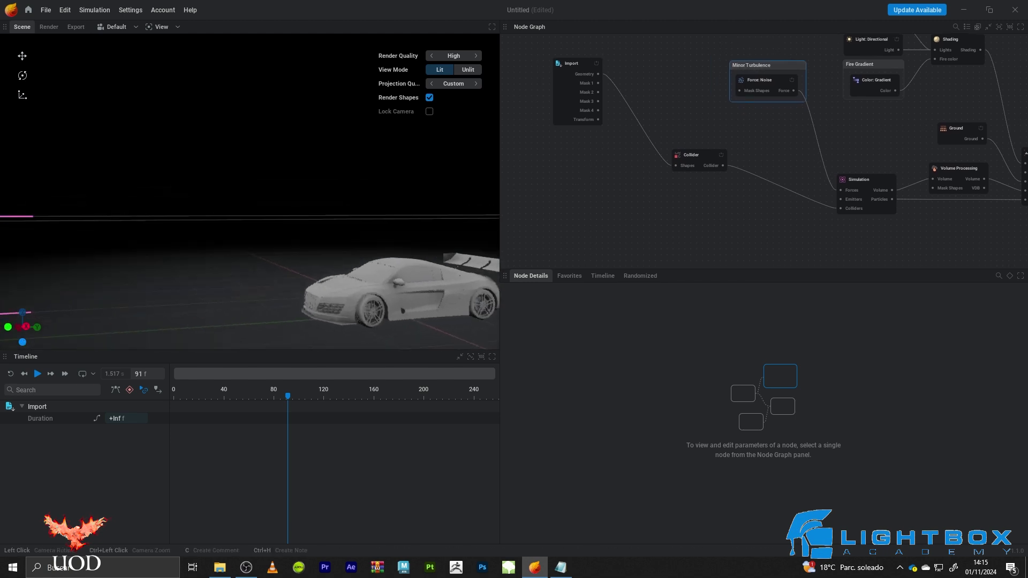
scroll(379, 212, up, 3)
key(space)
scroll(369, 206, down, 8)
key(space)
- Set the Import node's collision thickness to 0.001 m
click(570, 66)
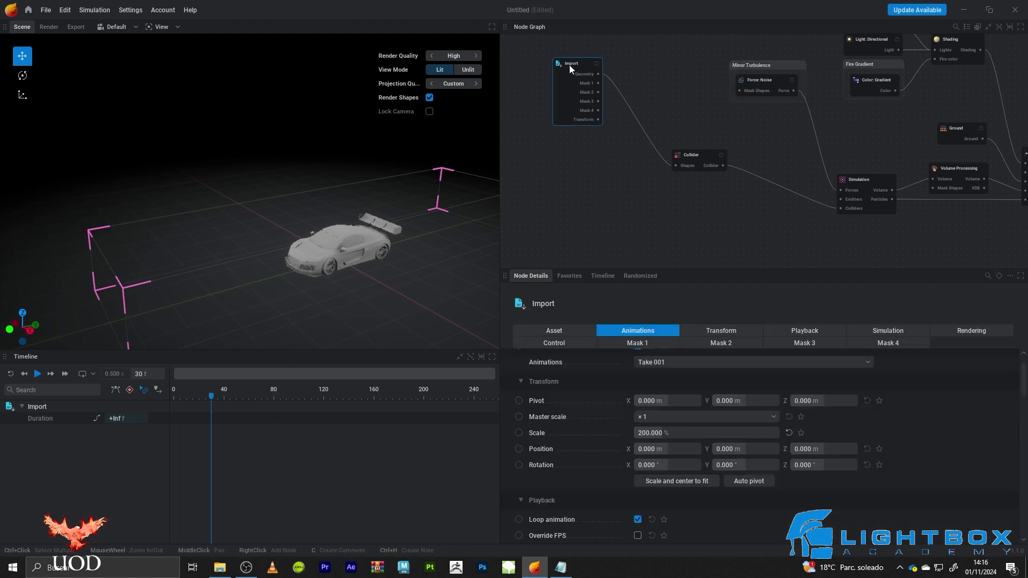
click(687, 158)
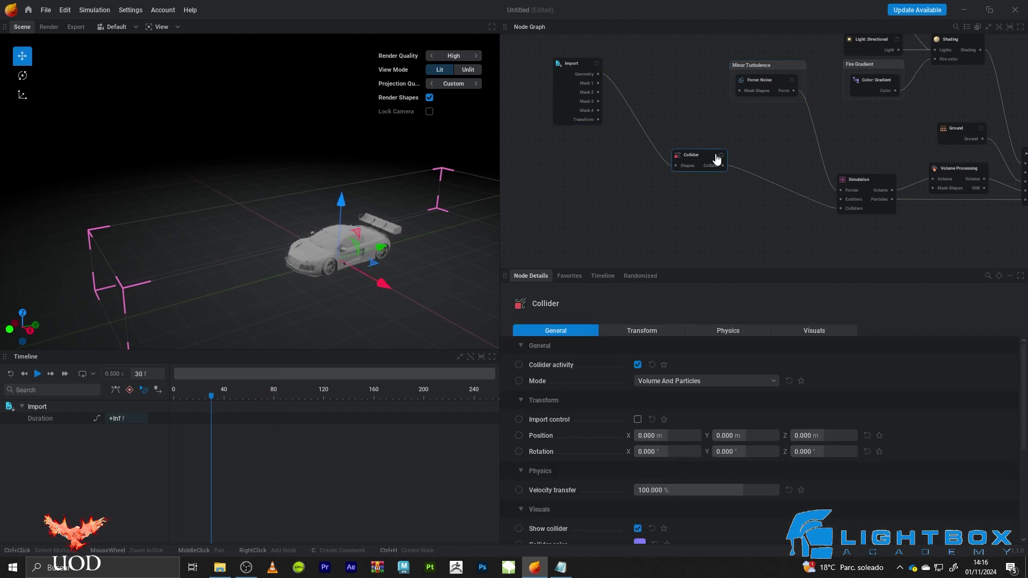
click(564, 67)
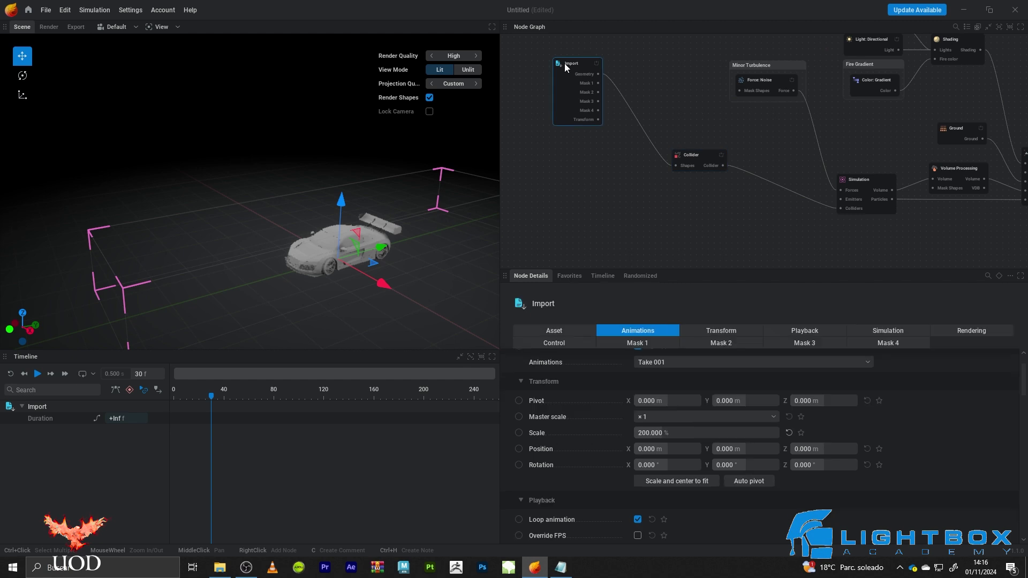
scroll(566, 444, down, 8)
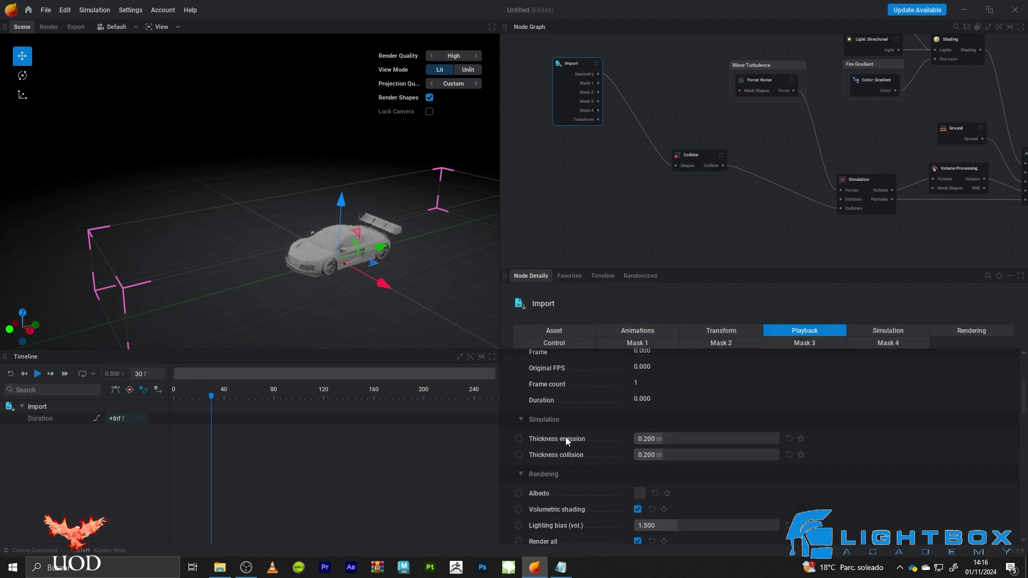
double_click(652, 430)
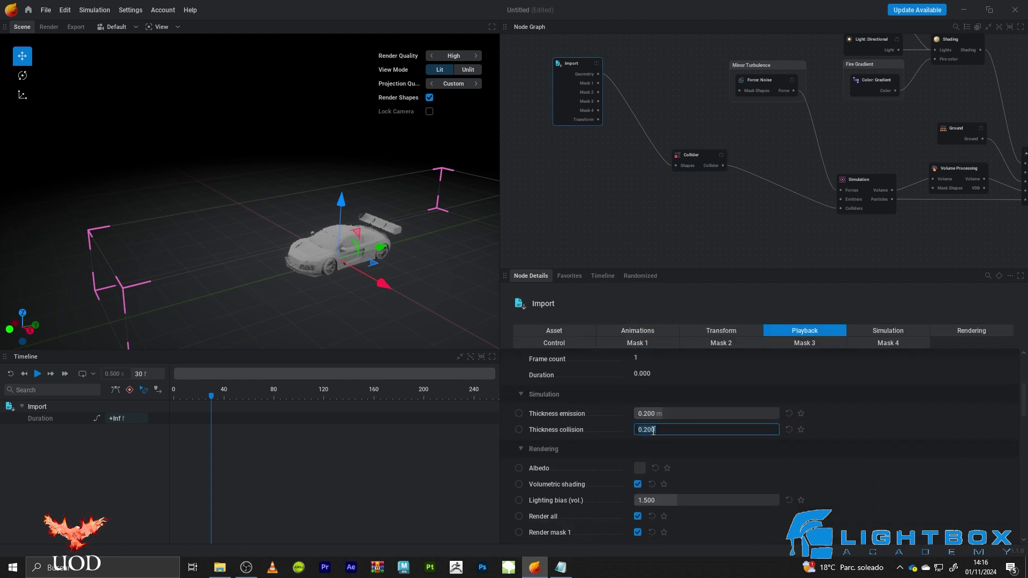
key(Return)
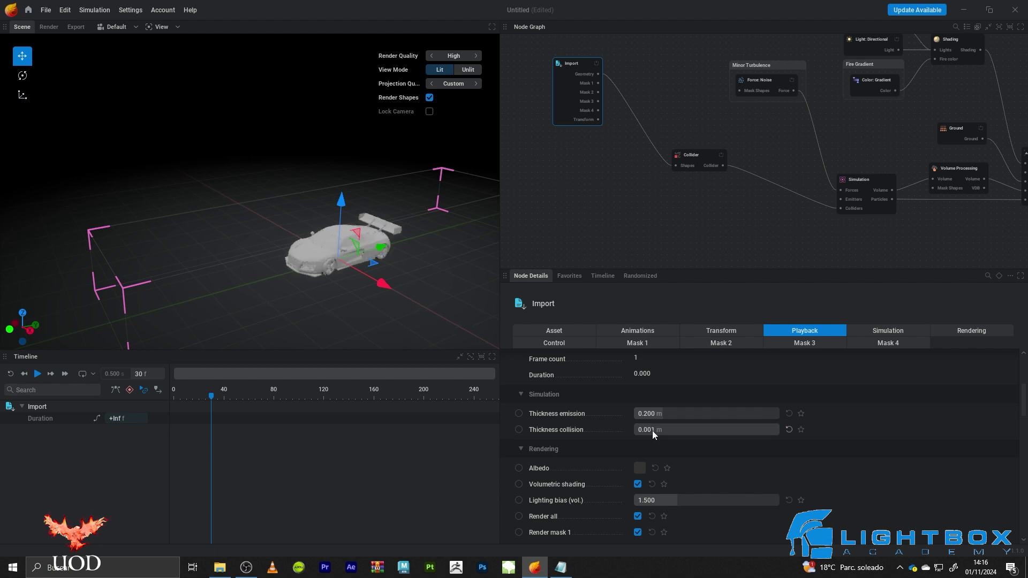
- Try collision thicknesses of 0.061 m and 0.027 m on the imported car while viewing its front up close
drag(322, 187, 328, 161)
scroll(334, 247, up, 5)
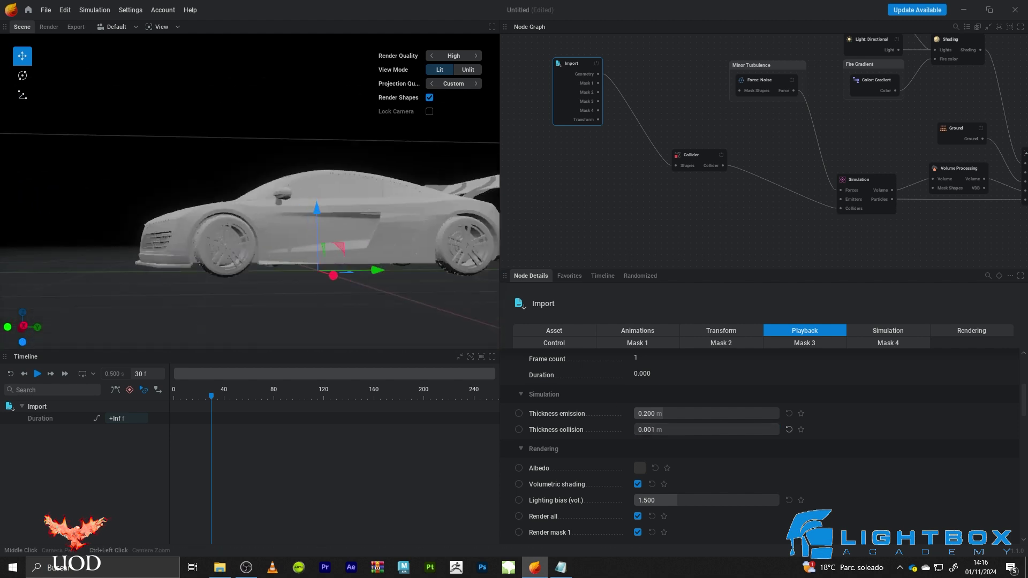
drag(323, 211, 289, 225)
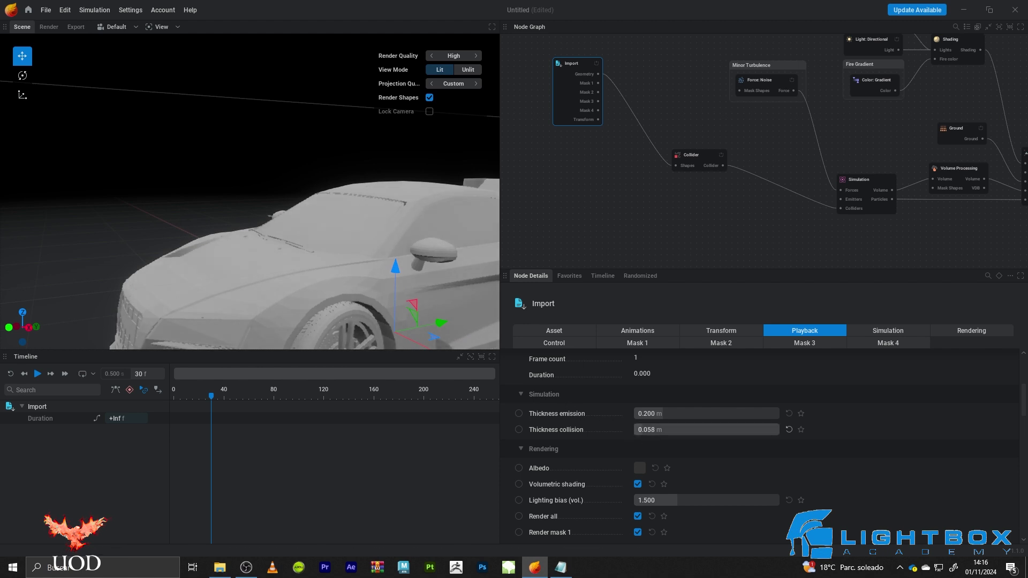
text(0.061)
key(Return)
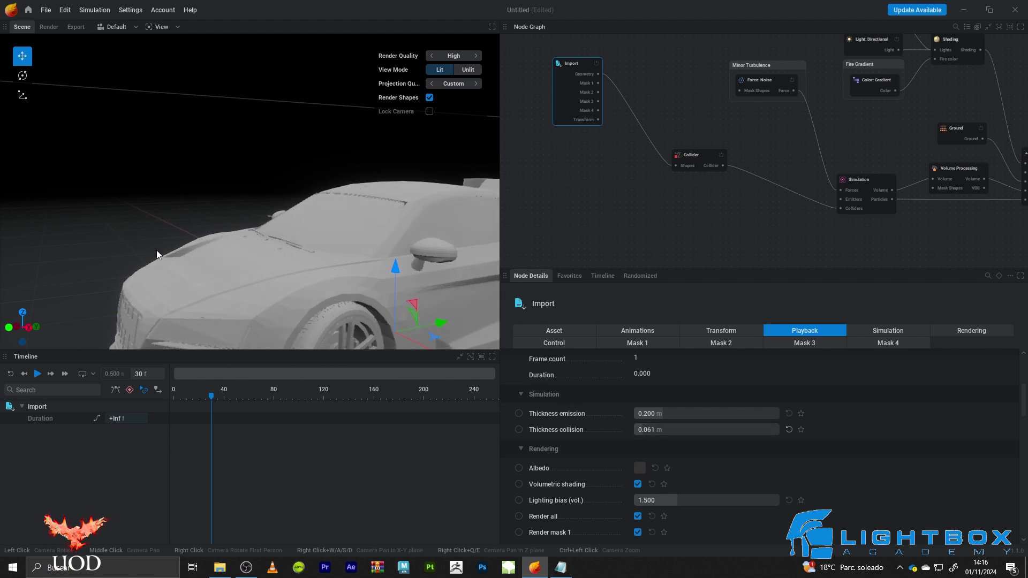
mouse_move(650, 429)
mouse_down()
mouse_move(731, 429)
mouse_move(637, 428)
mouse_up()
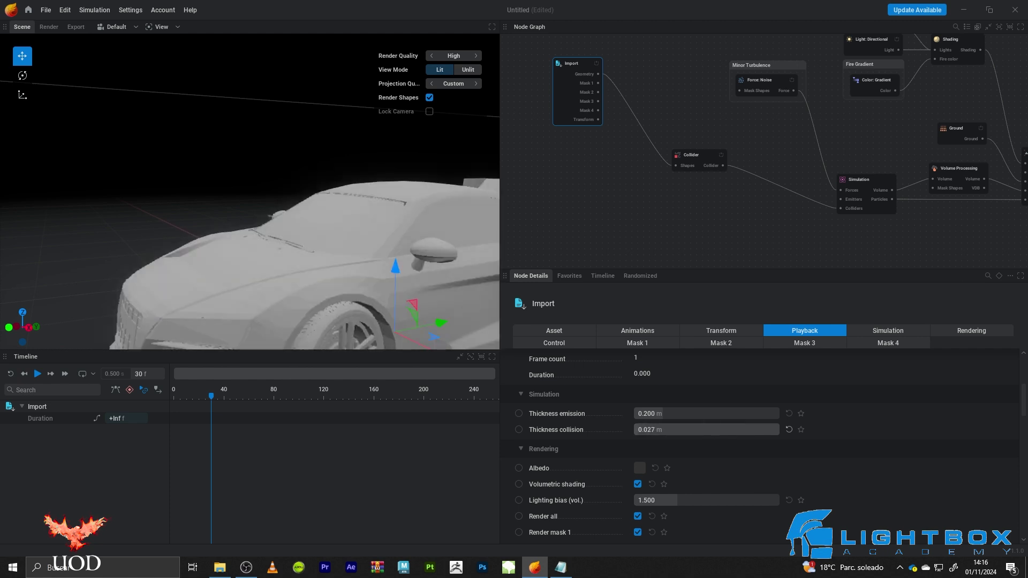
- Set the imported car's collision thickness to 0 m and check the model's shape
click(672, 432)
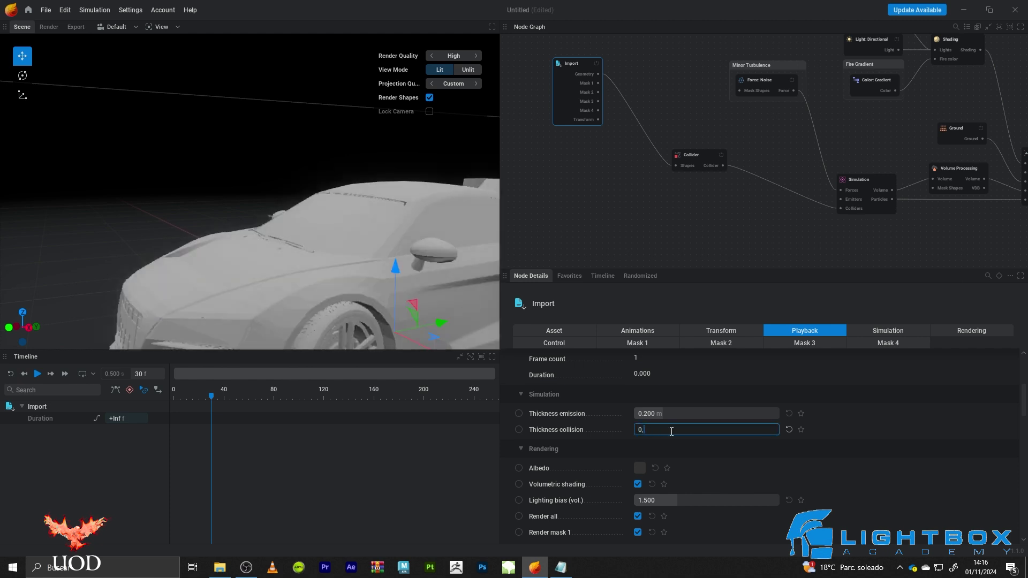
text(0,00)
key(Return)
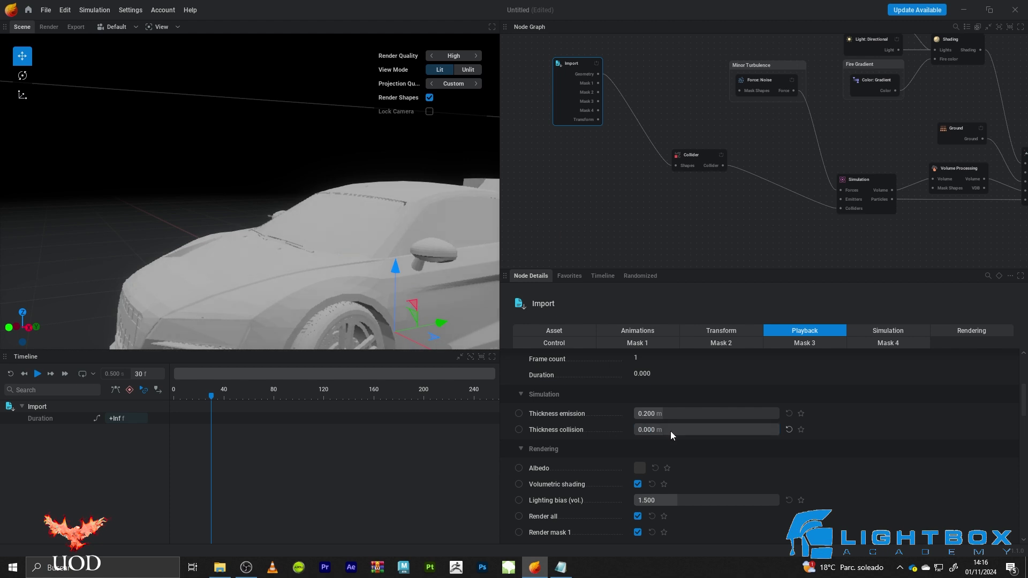
scroll(287, 210, down, 5)
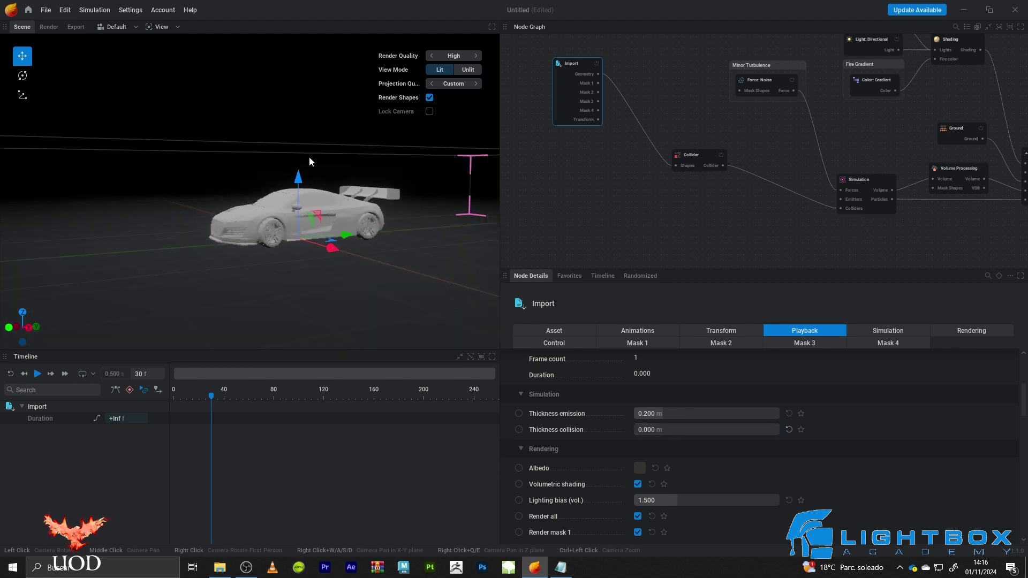
scroll(285, 200, up, 5)
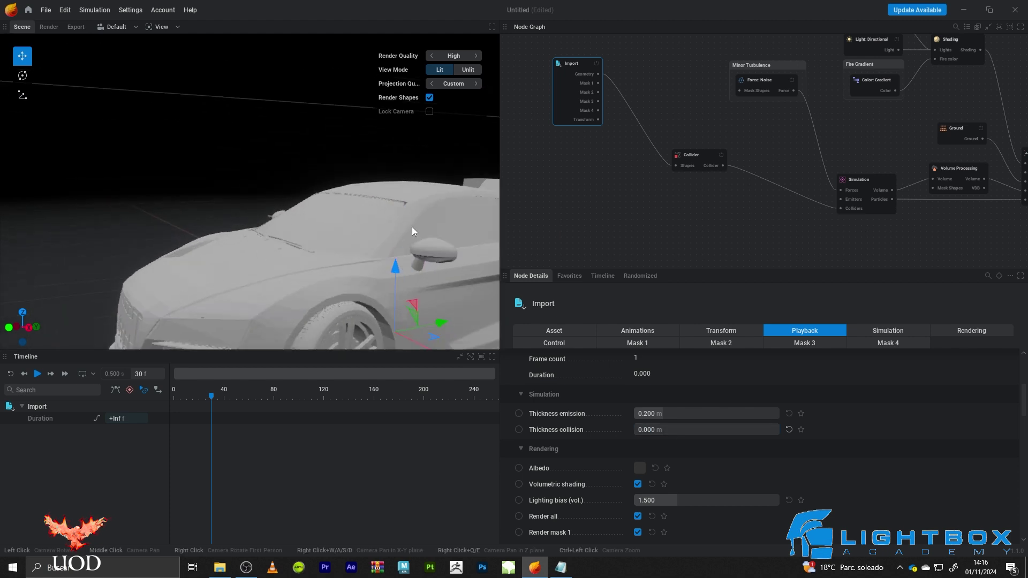
scroll(308, 197, down, 5)
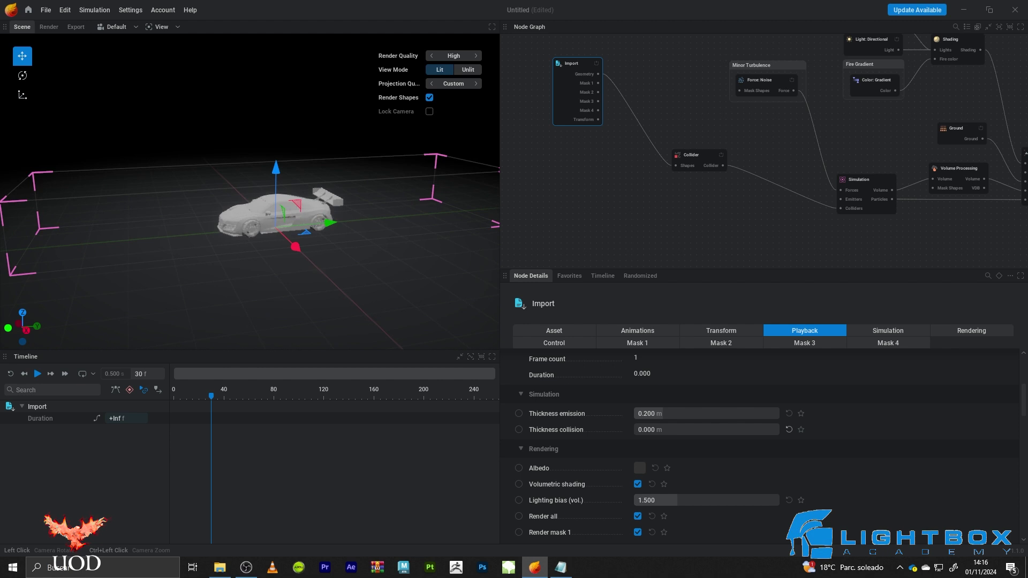
- Move the Collider and Import nodes closer to the Simulation node
middle_drag(685, 218, 711, 187)
drag(715, 170, 763, 155)
drag(587, 80, 638, 131)
middle_drag(709, 188, 634, 121)
click(634, 121)
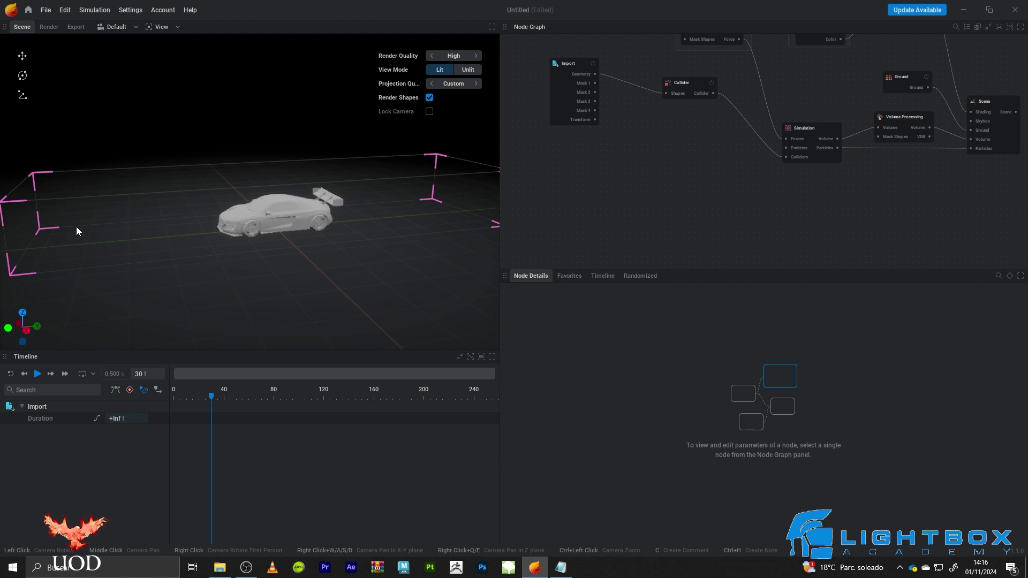
- Attach an Emitter: Particles node to the Simulation node's Emitters input and feed it with a Shape: Primitive node
drag(786, 147, 574, 173)
click(642, 185)
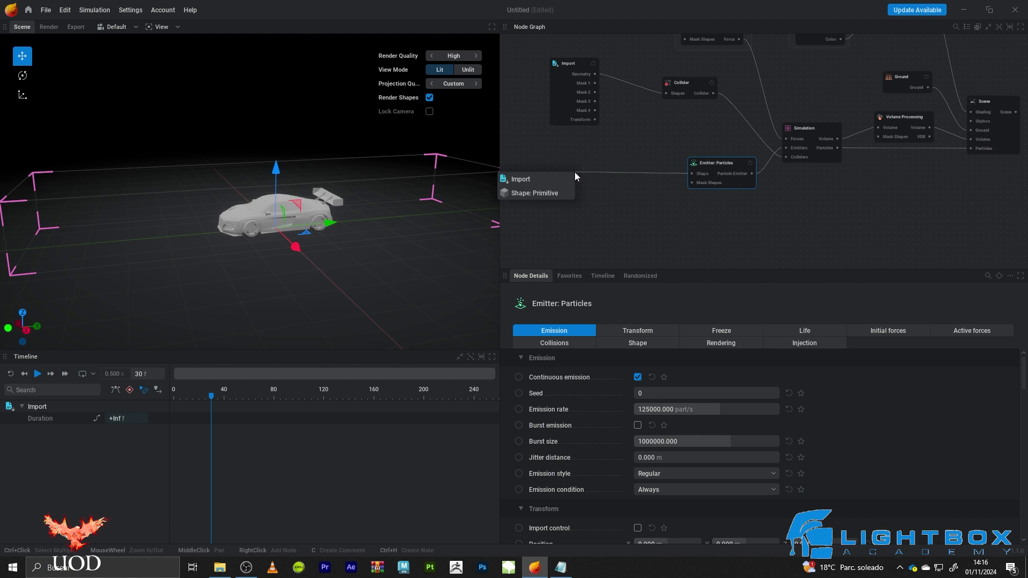
click(527, 193)
middle_drag(569, 211, 624, 209)
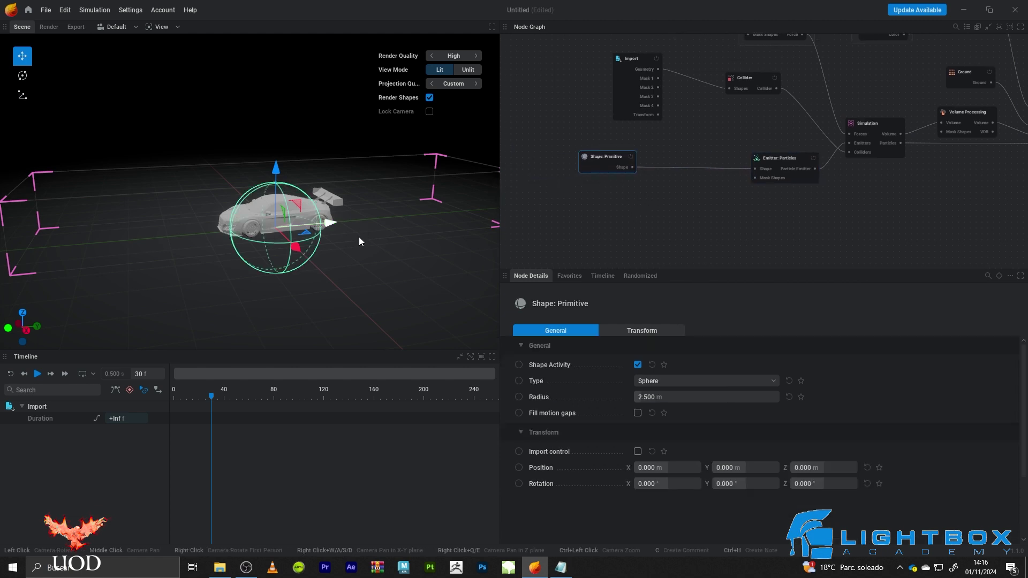
- Place the emitter sphere in front of the car at about Y -9.991 m and Z 1.134 m, with a 0.3 m radius
drag(310, 226, 148, 242)
key(f)
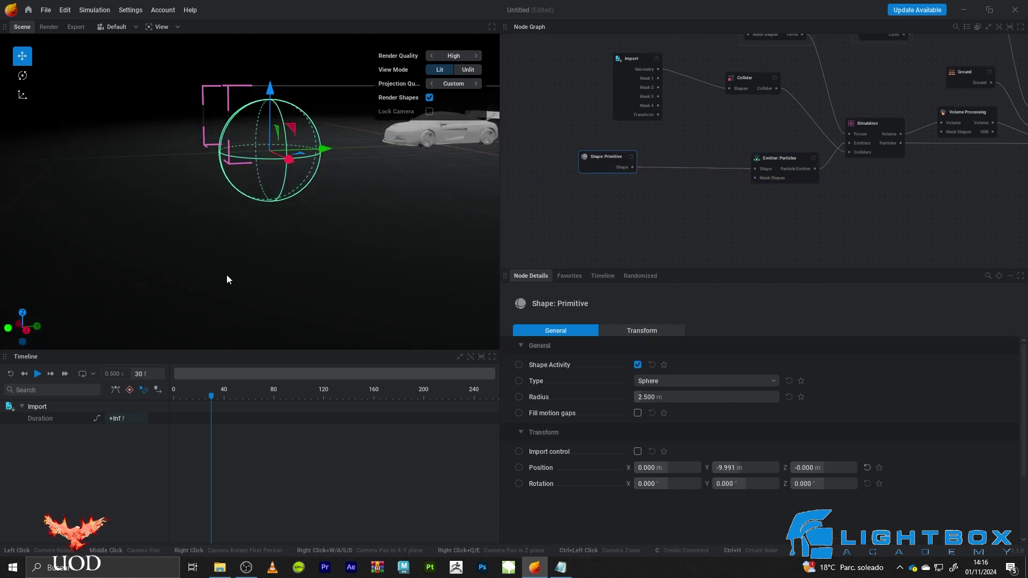
double_click(661, 396)
text(0.3)
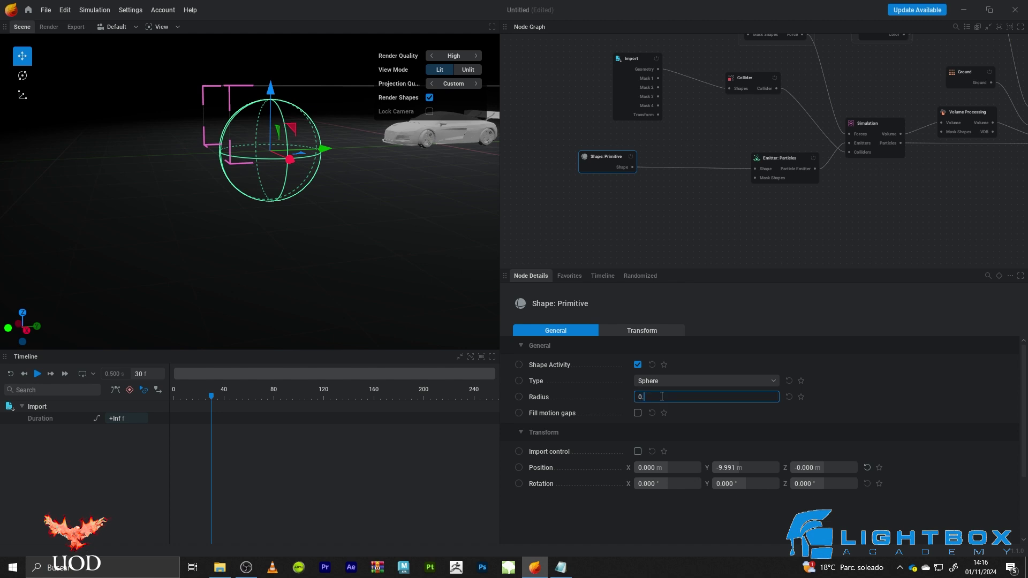
key(Return)
mouse_move(281, 115)
mouse_down()
mouse_move(278, 140)
mouse_move(271, 105)
mouse_up()
- Run the simulation and examine how the emitted particles travel relative to the car
key(space)
drag(363, 231, 367, 222)
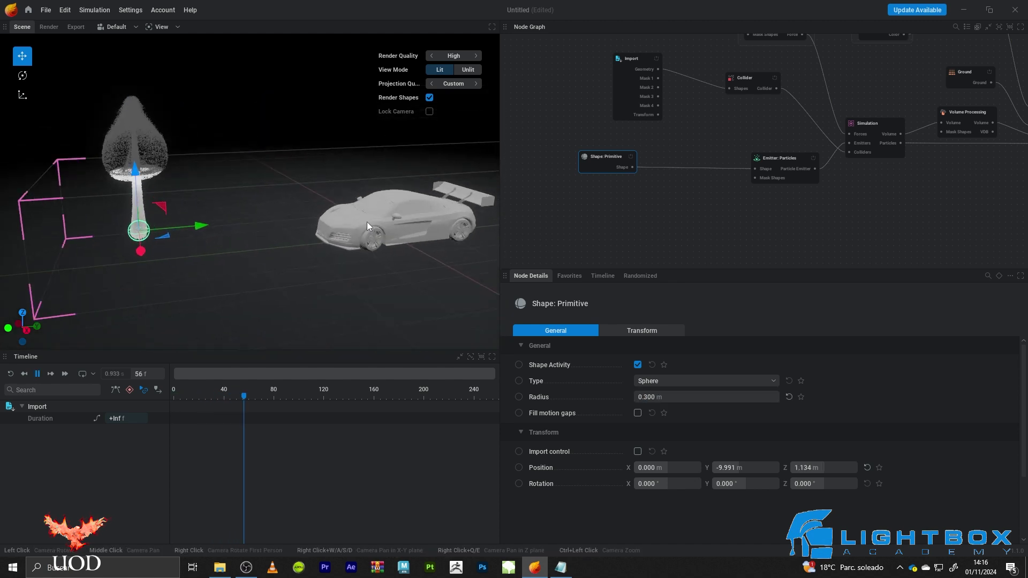
key(space)
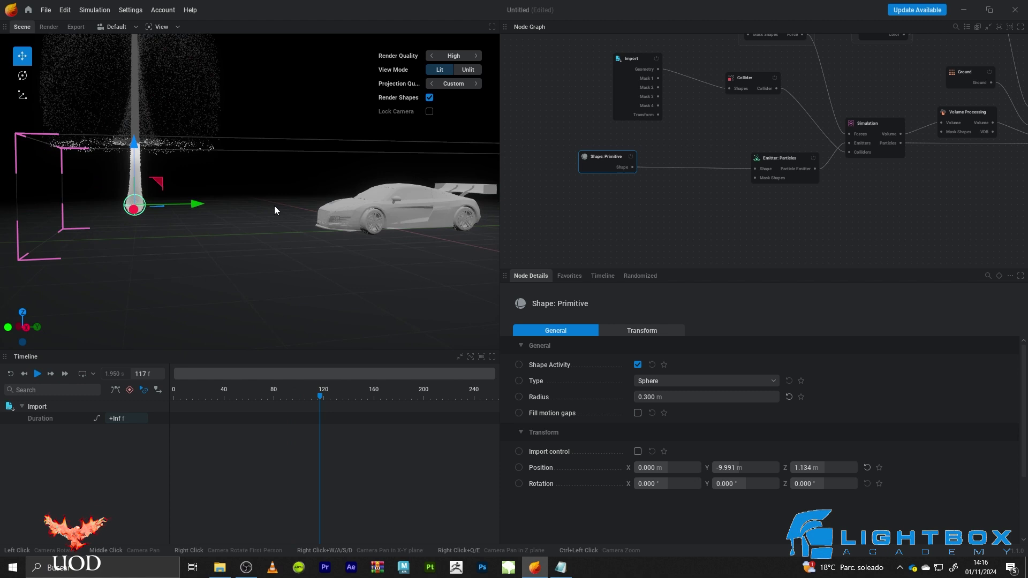
drag(274, 205, 258, 183)
scroll(232, 177, down, 2)
key(space)
scroll(264, 216, up, 3)
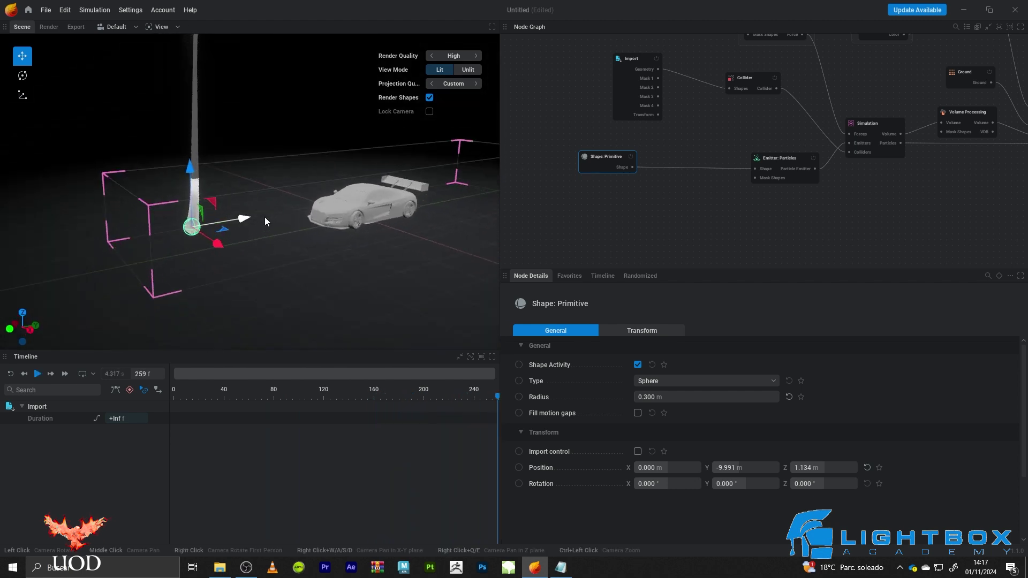
- Lower the emitter sphere to about Z 1.006 m and move the Emitter: Particles node closer to its shape node
drag(125, 210, 126, 216)
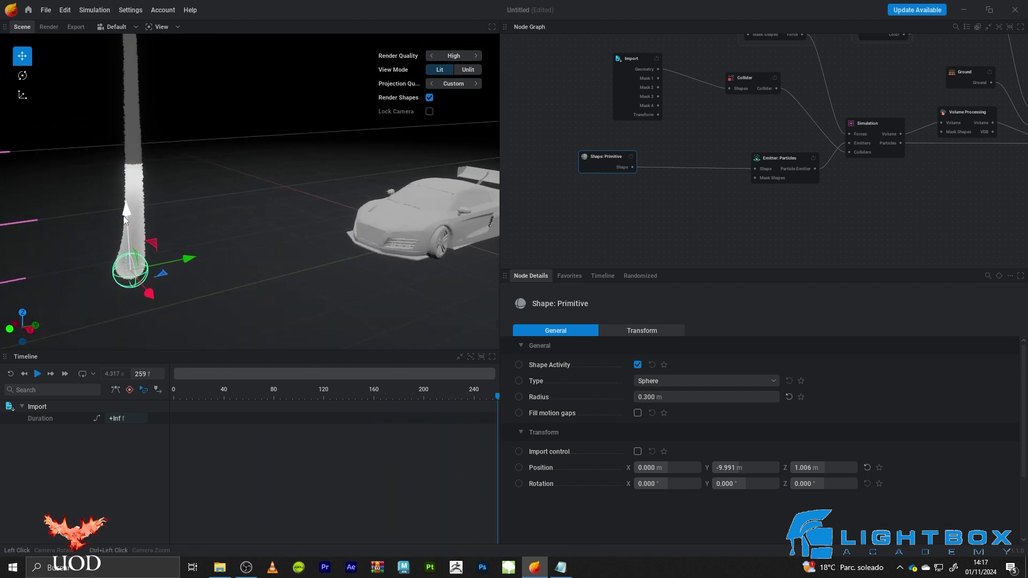
scroll(200, 244, down, 2)
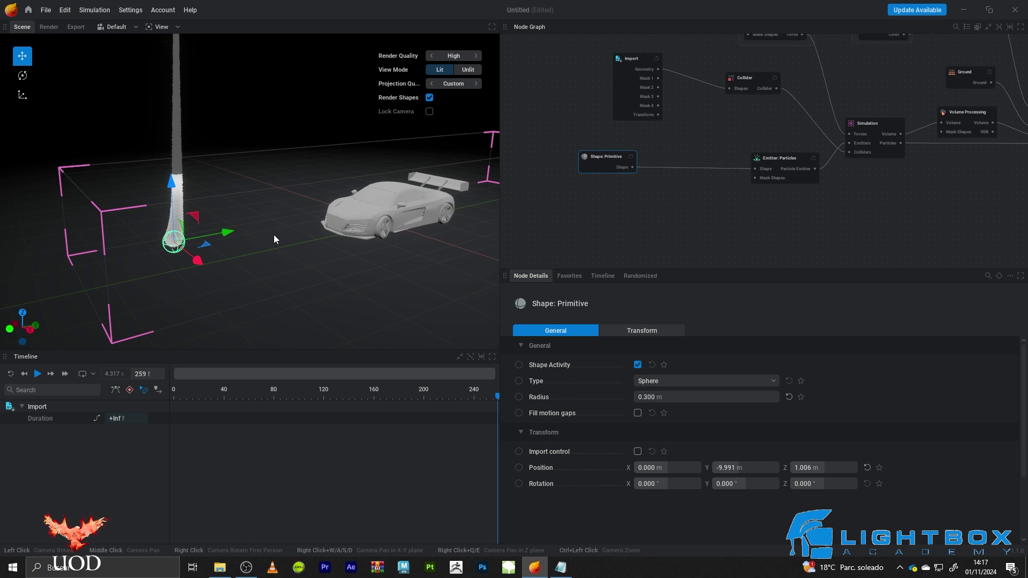
drag(775, 158, 736, 160)
- Set the Simulation node's buoyancy to 0 % of gravity
click(874, 124)
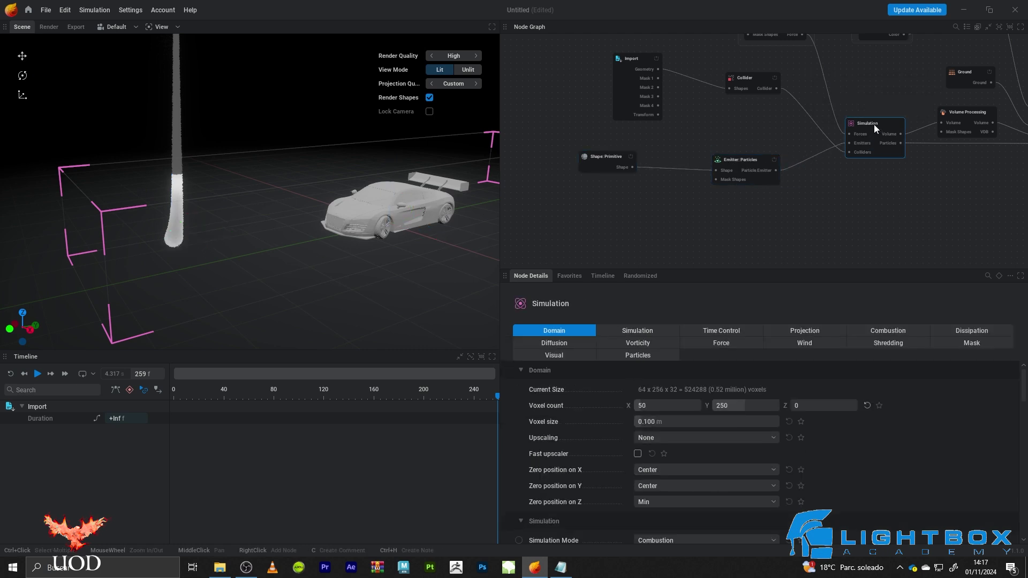
click(702, 345)
click(662, 407)
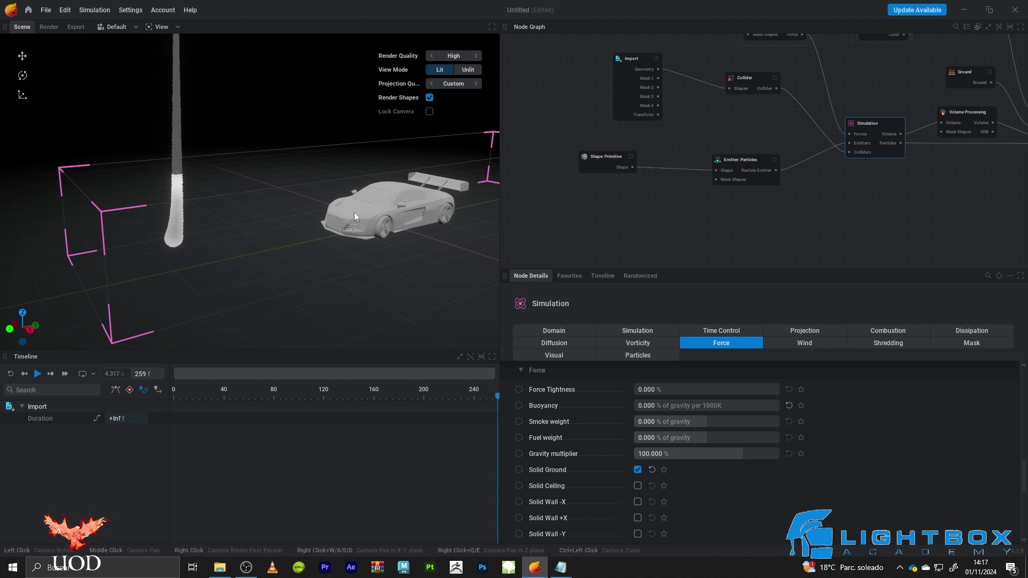
- Restart the simulation and examine how the particles move from the emitter sphere ahead of the car
key(r)
drag(269, 211, 147, 219)
key(space)
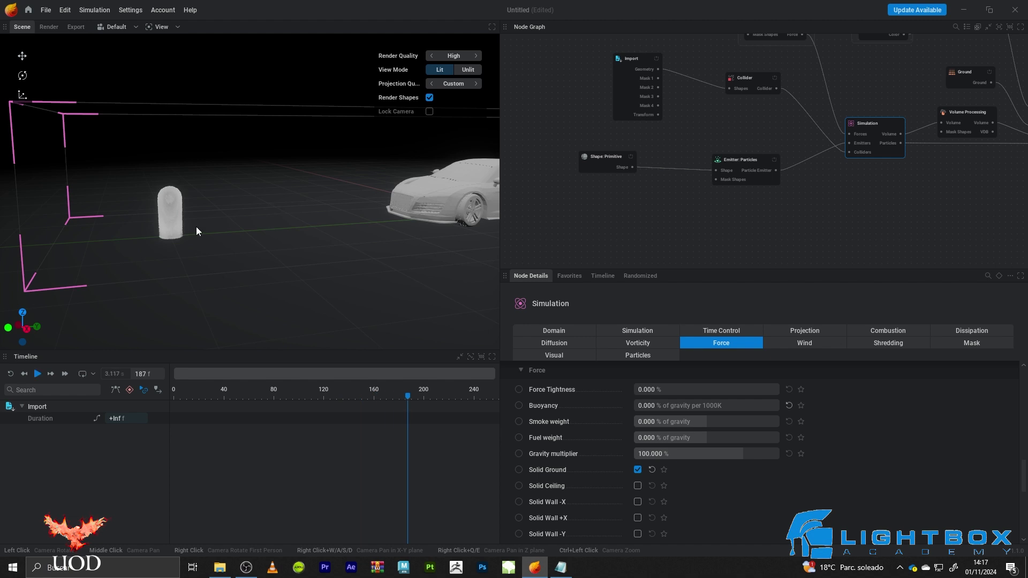
drag(384, 193, 452, 172)
- Set the Emitter: Particles node's initial speed type to Velocity Cone
middle_drag(697, 217, 728, 213)
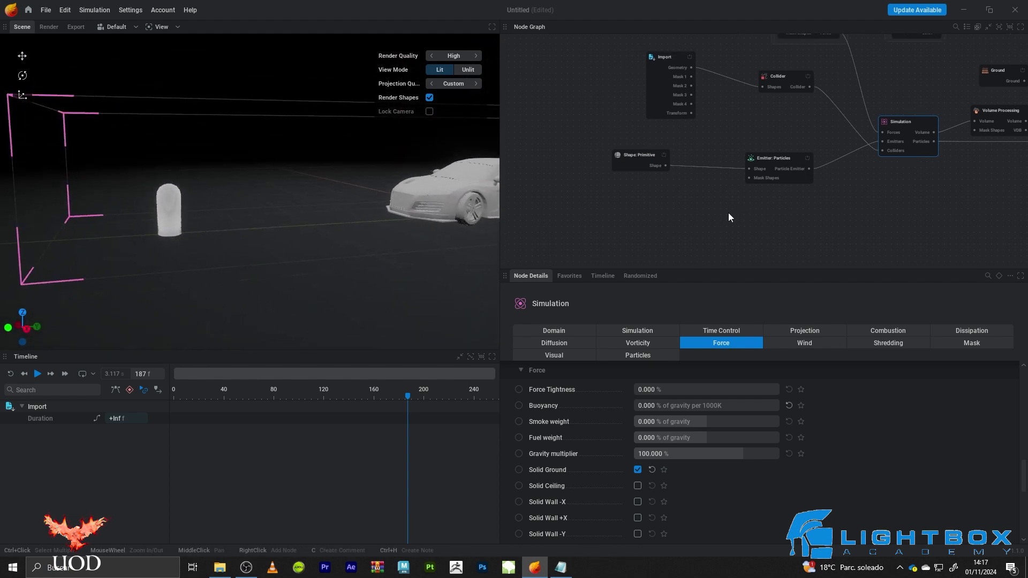
click(766, 162)
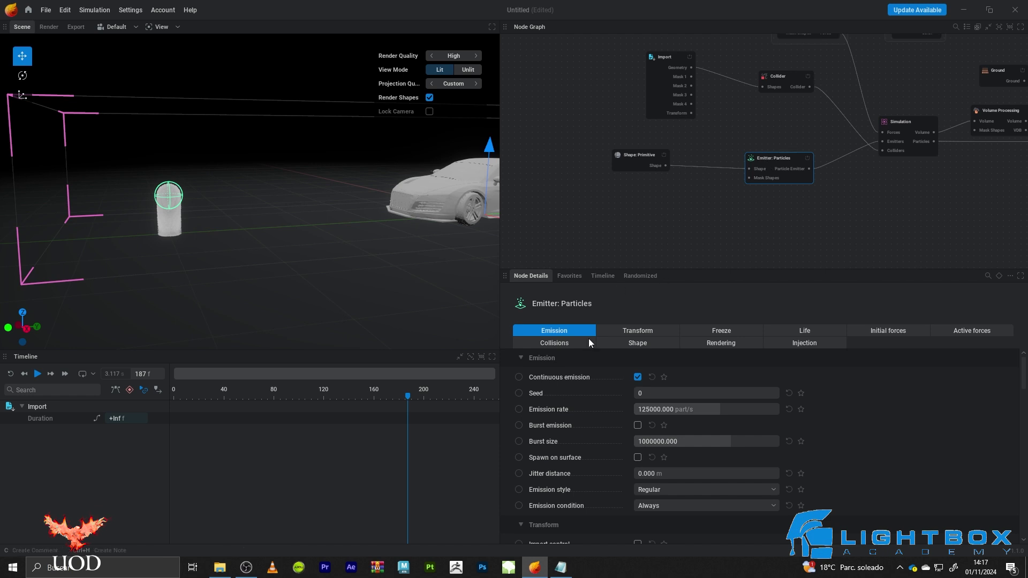
click(887, 331)
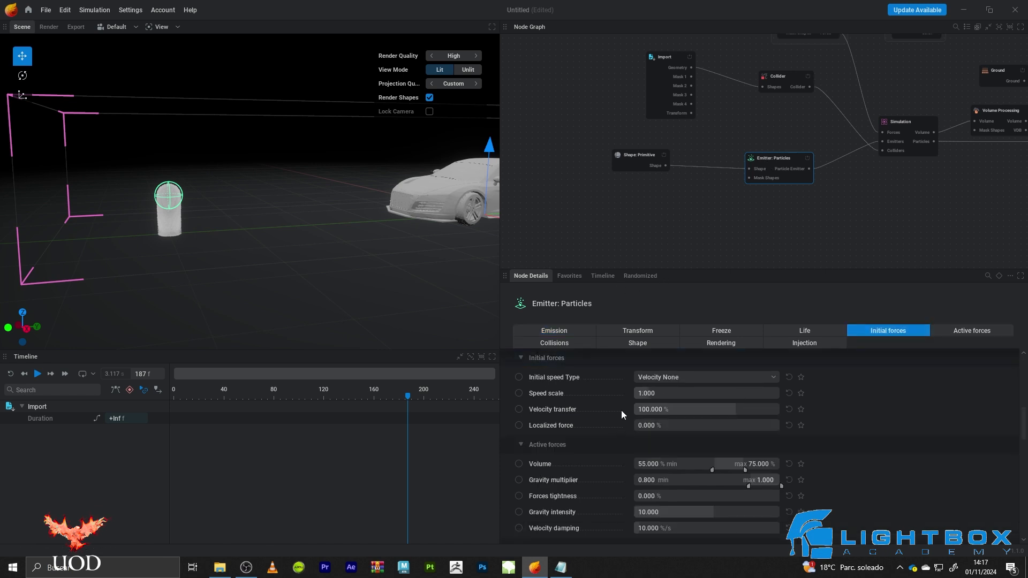
click(671, 379)
click(674, 418)
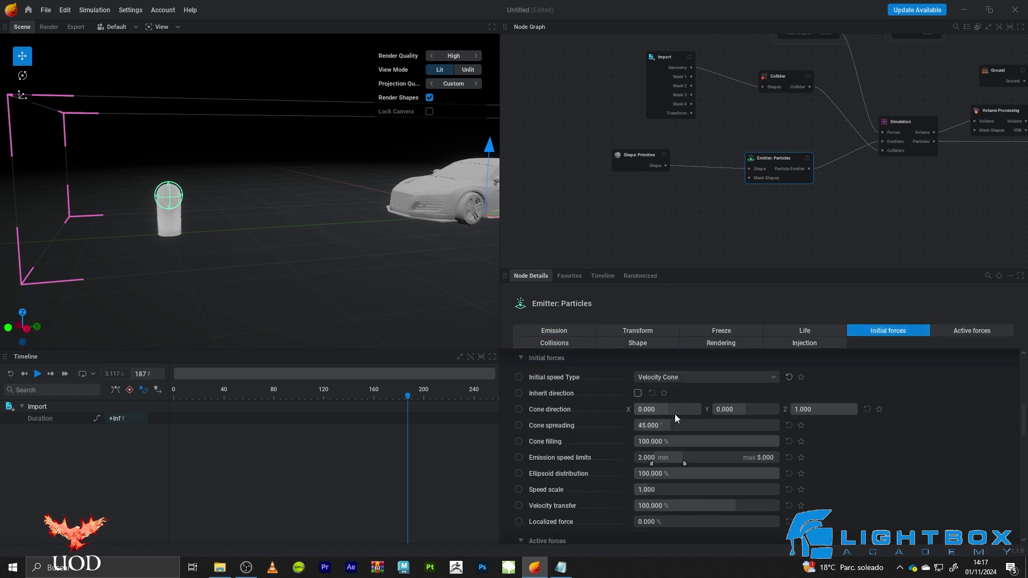
- Aim the velocity cone at the car with a direction of X 0, Y 1, Z 0, and run the simulation
drag(180, 280, 2, 284)
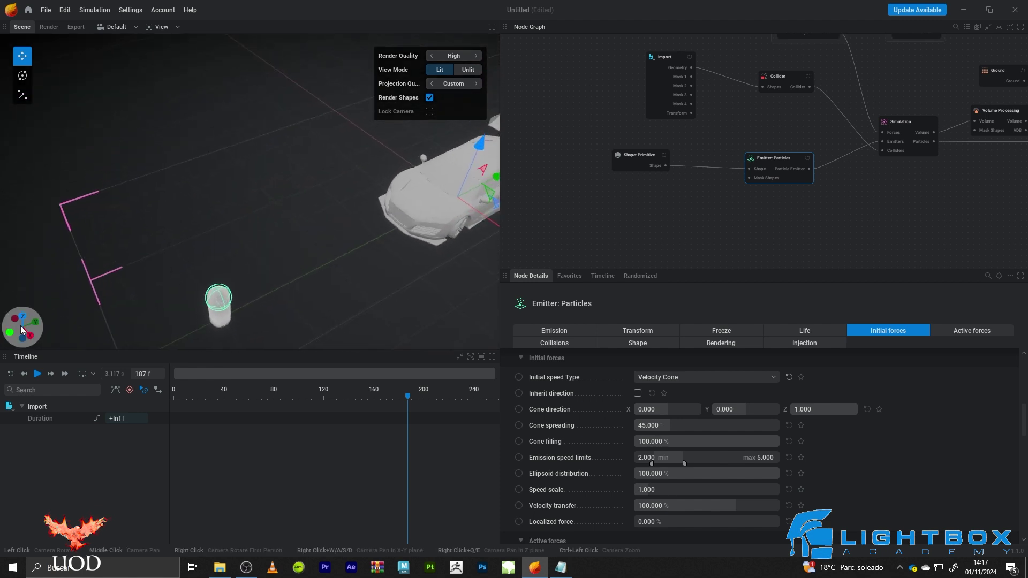
middle_drag(373, 194, 198, 67)
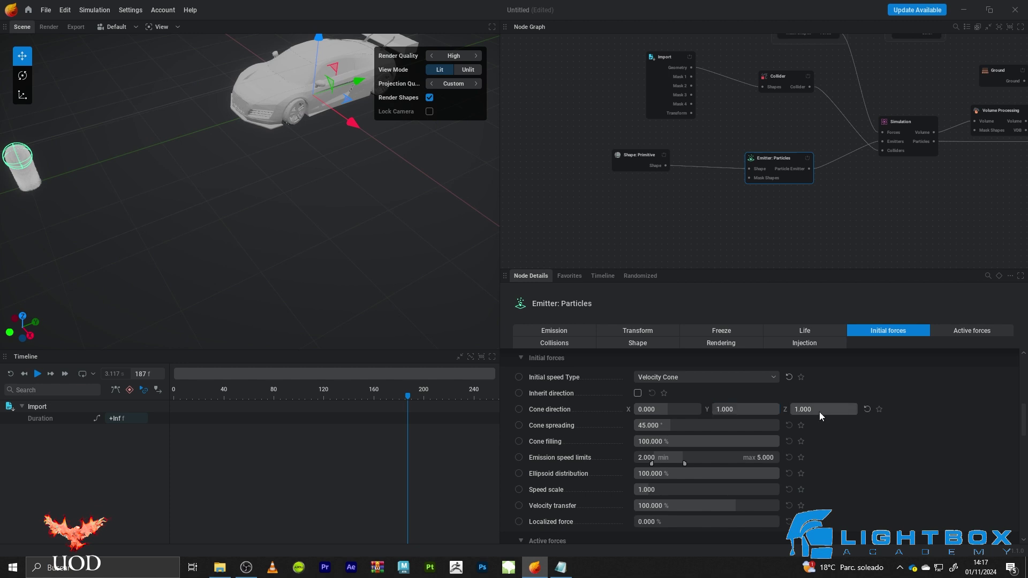
key(Return)
drag(204, 225, 133, 182)
key(space)
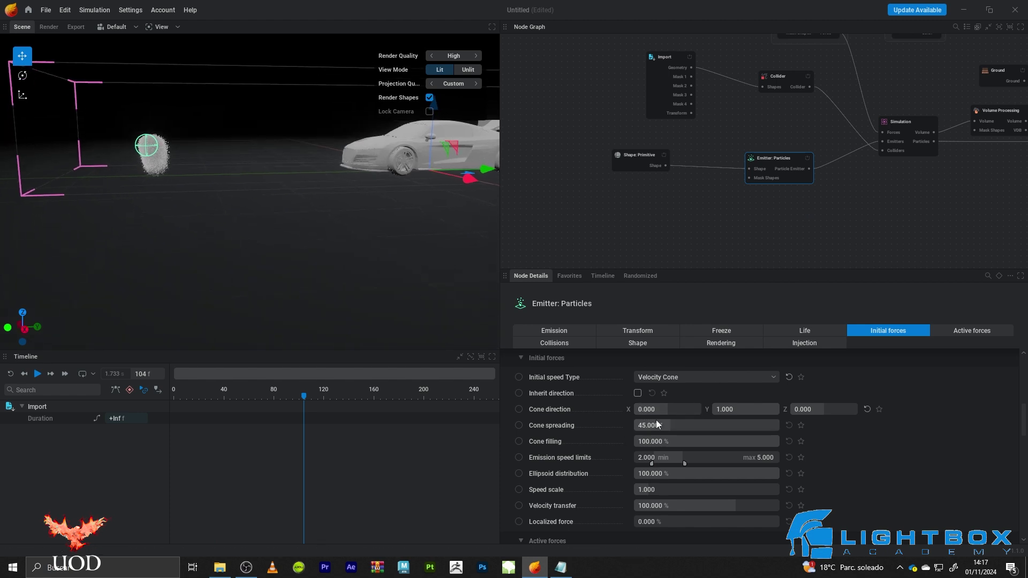
- Try setting the particle emitter's active-force Volume limits to 0 % minimum and 0 % maximum, and run the simulation
scroll(616, 426, down, 3)
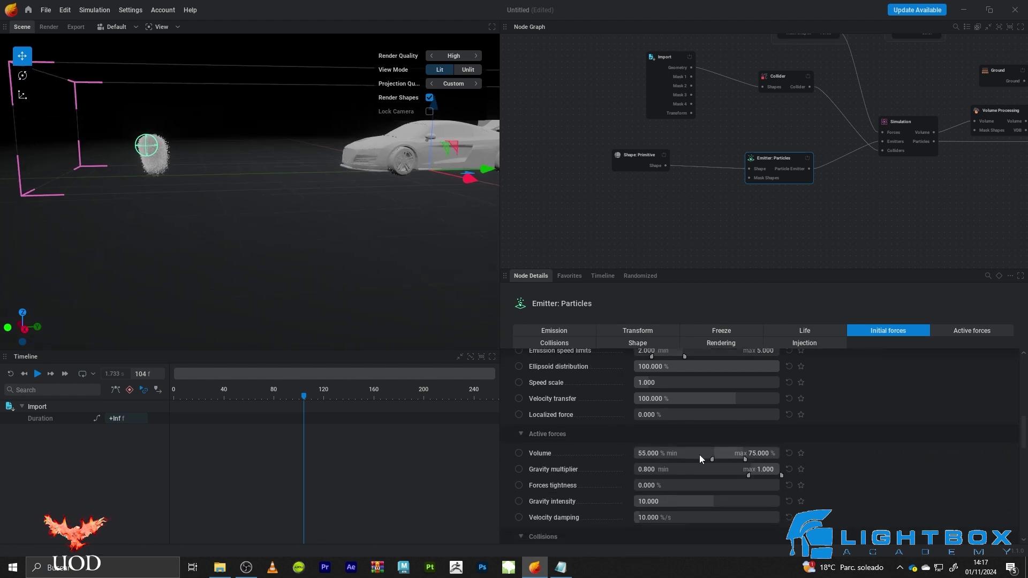
drag(712, 460, 623, 465)
key(space)
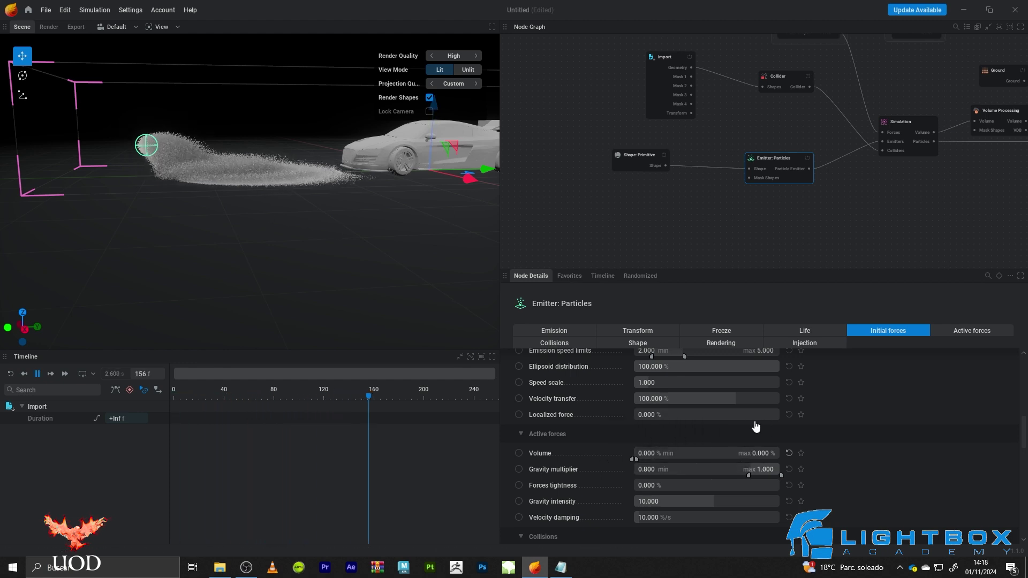
- Set the particle emitter's gravity intensity to 0 and run the simulation to check the particle spread
double_click(654, 501)
key(space)
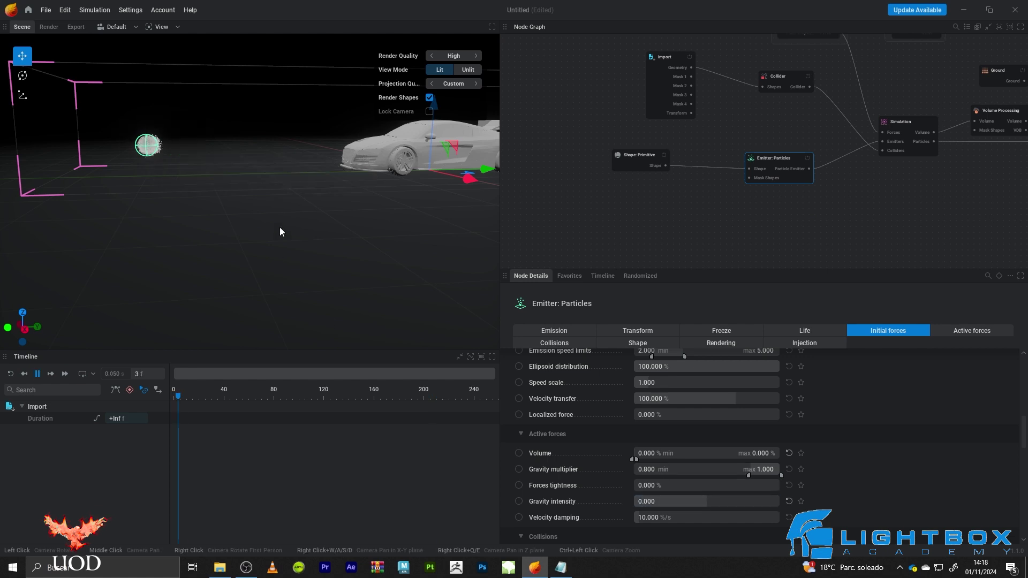
mouse_move(279, 227)
mouse_down()
mouse_move(310, 300)
mouse_move(268, 215)
mouse_move(279, 228)
mouse_up()
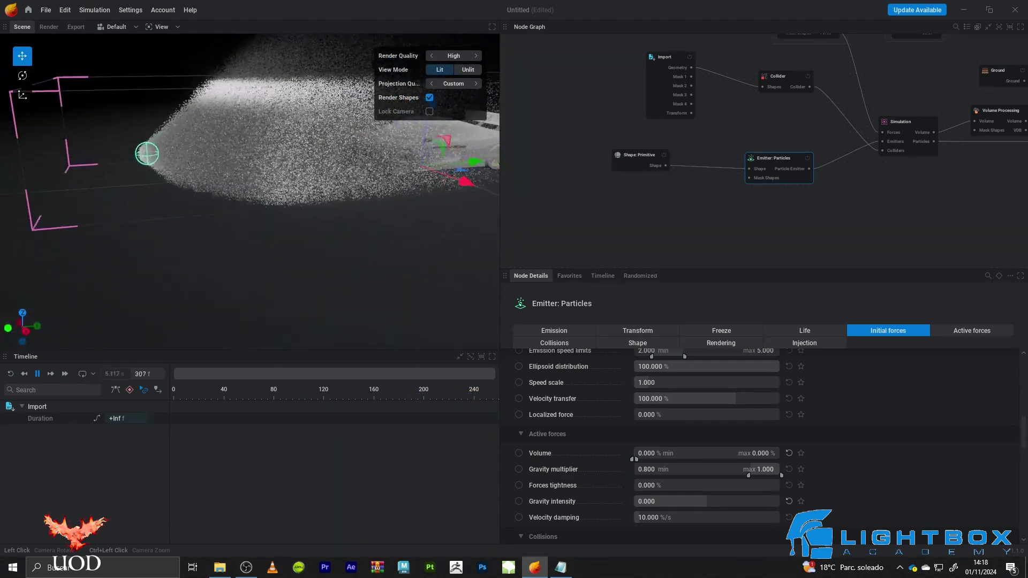
key(space)
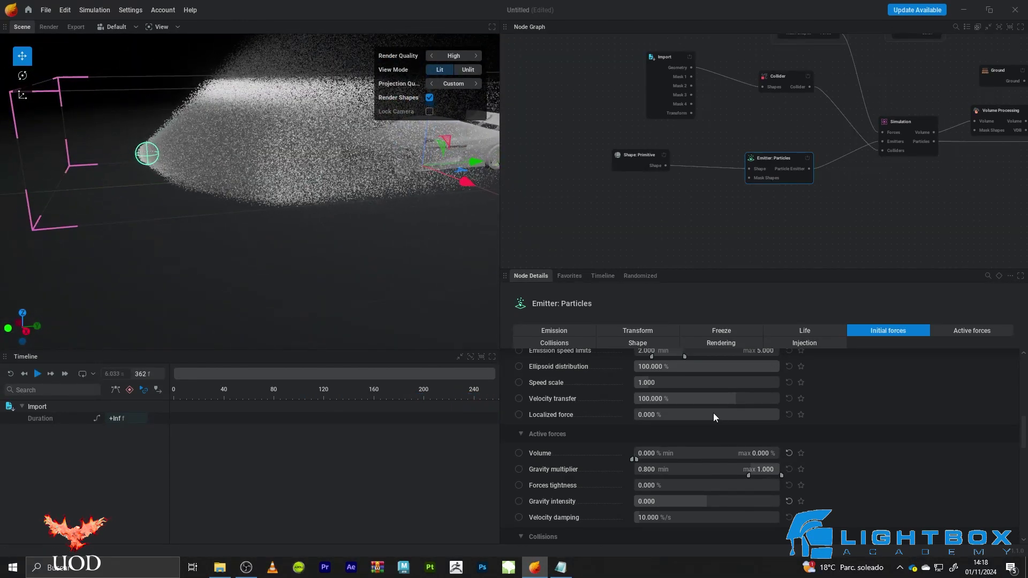
- Narrow the emitter's cone spreading to 2° and rerun the simulation to inspect the particle stream at the car's front
scroll(699, 412, up, 2)
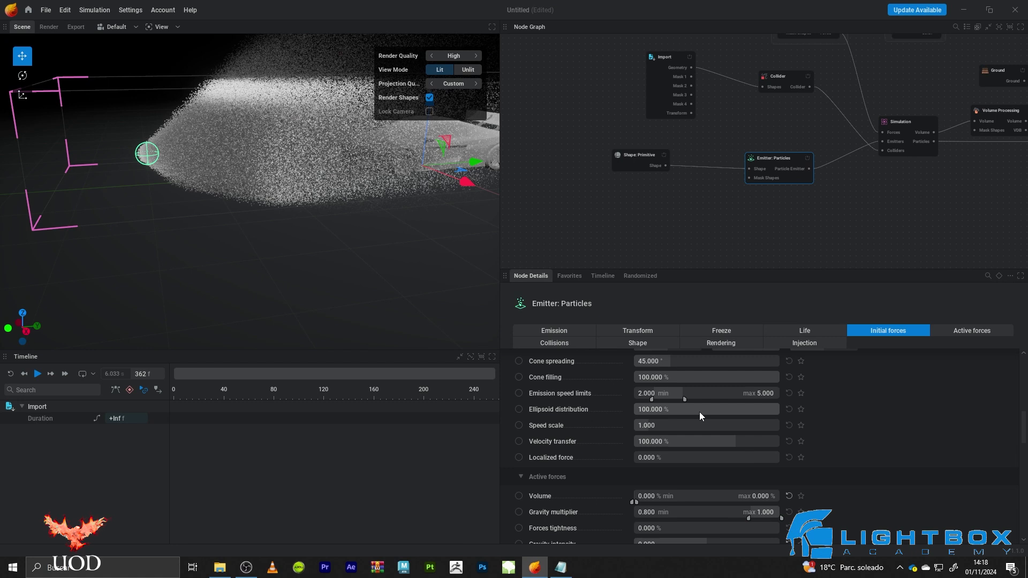
scroll(672, 397, up, 1)
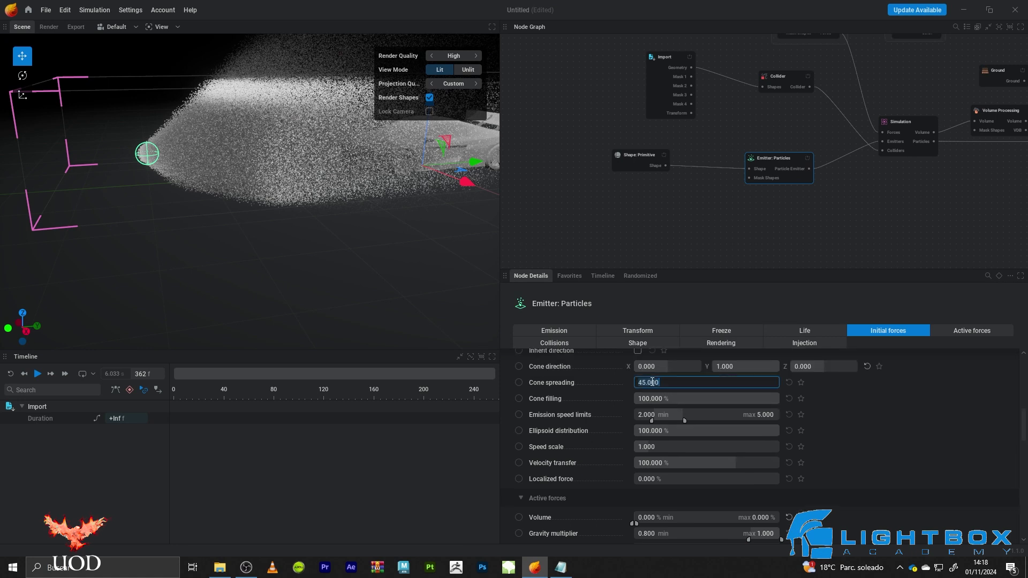
key(r)
key(space)
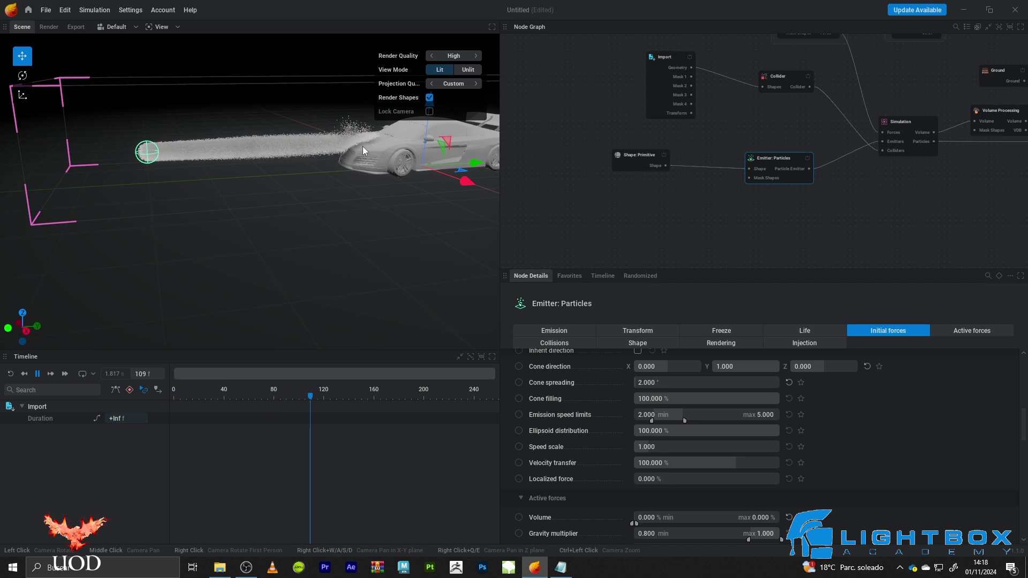
drag(380, 144, 390, 149)
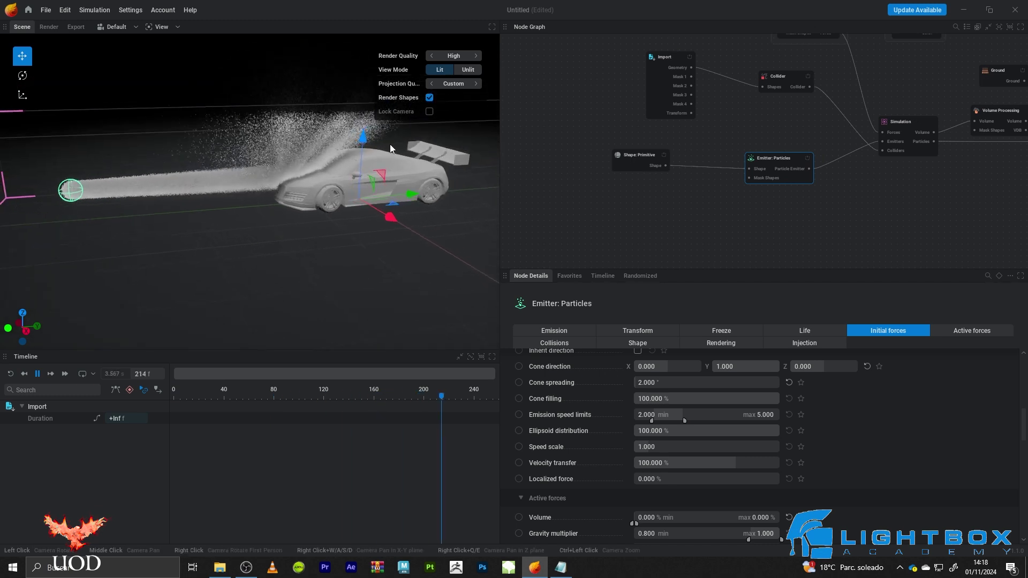
ctrl+drag(276, 224, 120, 133)
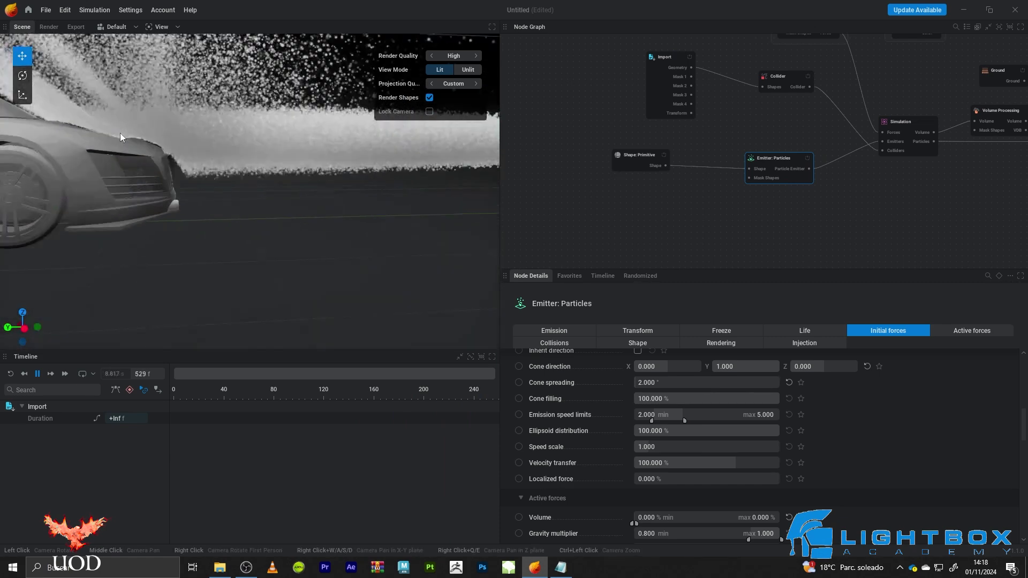
drag(185, 170, 407, 201)
key(space)
- Reset the particle emitter's active-force Volume limits to their default 55 % minimum and 75 % maximum, and briefly rerun the simulation
scroll(249, 177, down, 2)
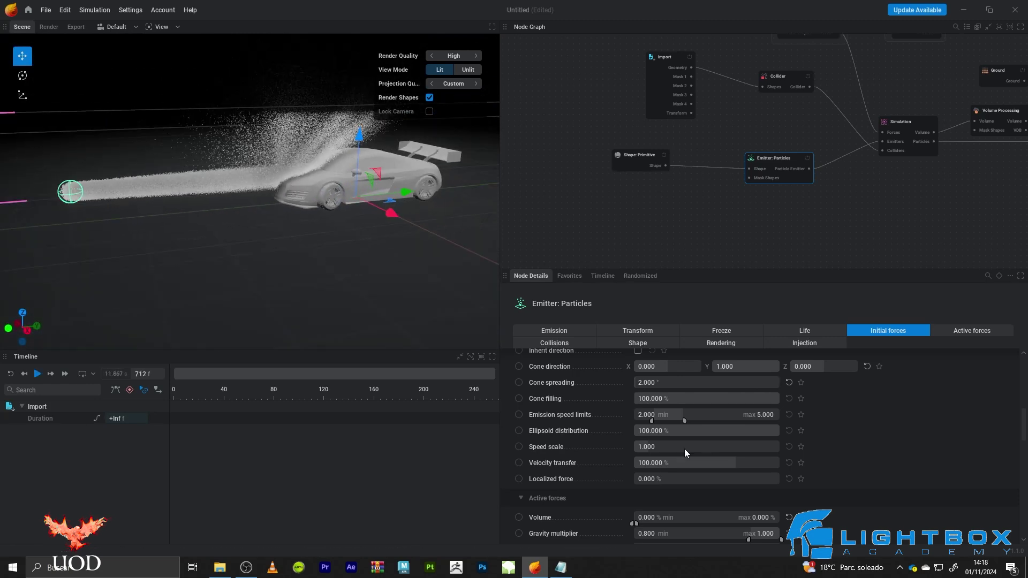
scroll(773, 398, up, 3)
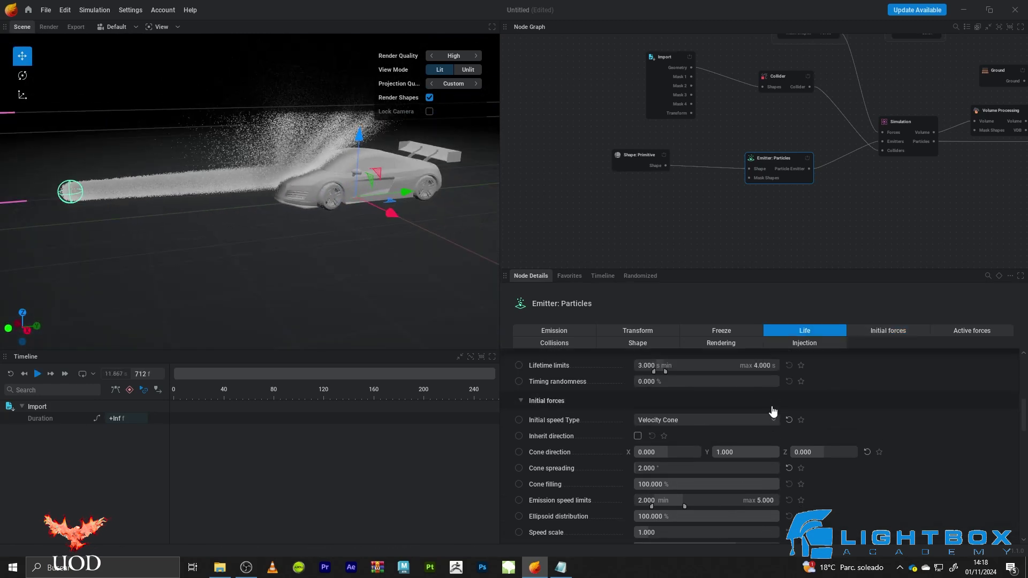
scroll(760, 406, down, 3)
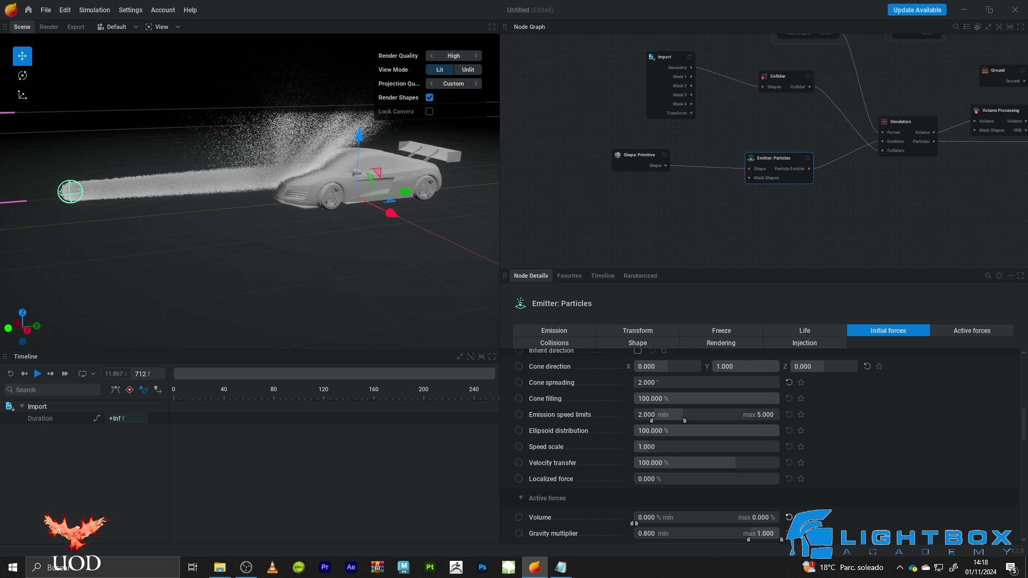
click(785, 520)
scroll(546, 482, down, 2)
key(space)
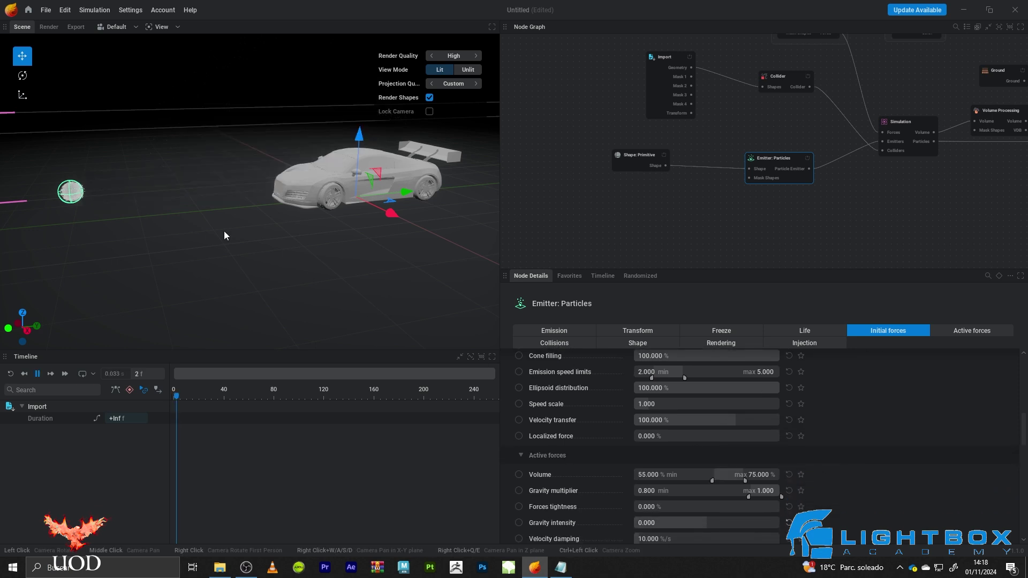
drag(250, 249, 278, 241)
key(space)
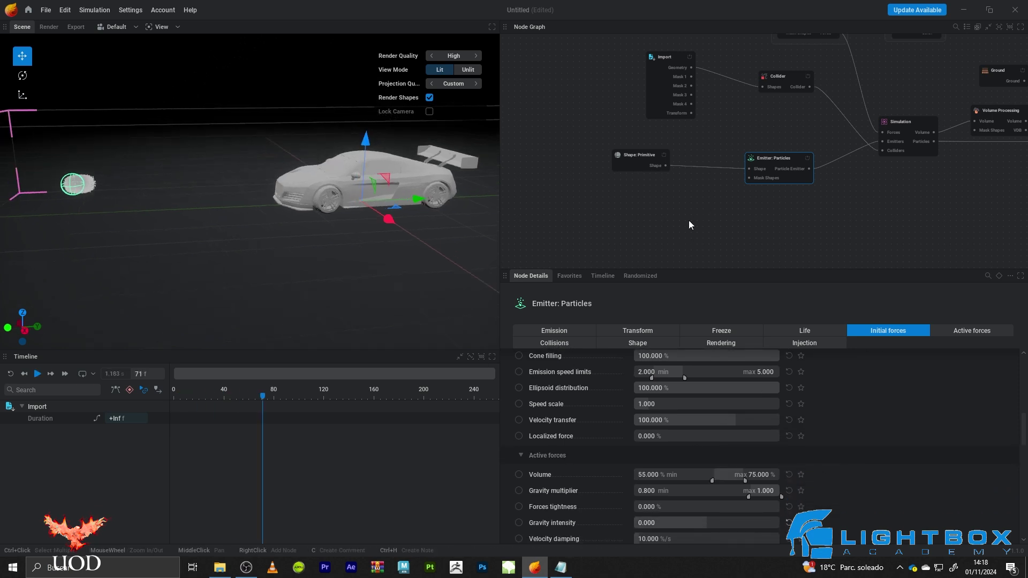
- Shift the Import and Collider nodes to make room, and add a Force: Line node connected to the Simulation's Forces input
middle_drag(689, 221, 658, 242)
drag(752, 78, 645, 119)
drag(742, 118, 724, 142)
click(775, 100)
drag(844, 159, 698, 81)
click(670, 89)
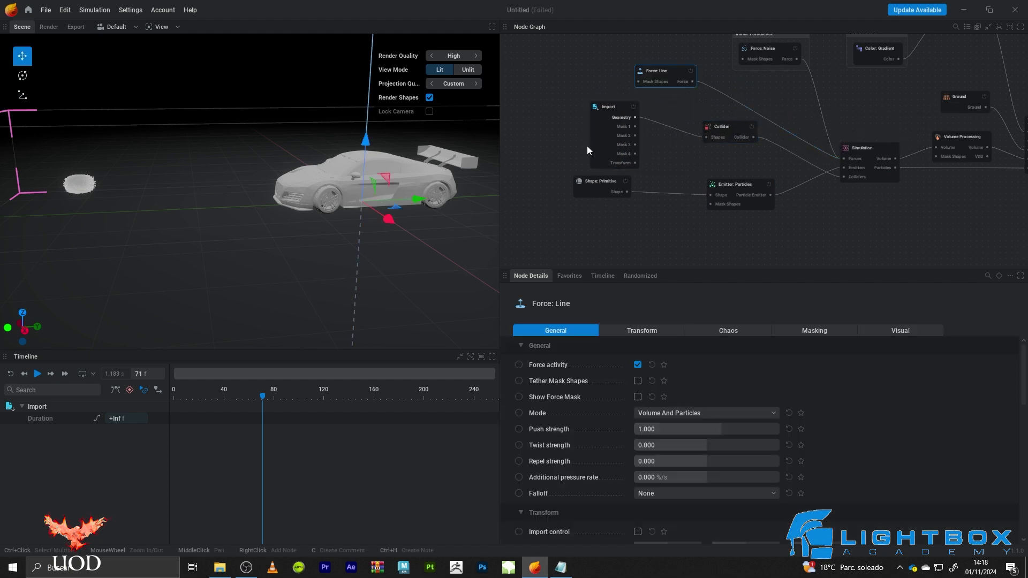
- Rotate the Force: Line node -90° about X so that it points along the car's length
scroll(659, 482, down, 3)
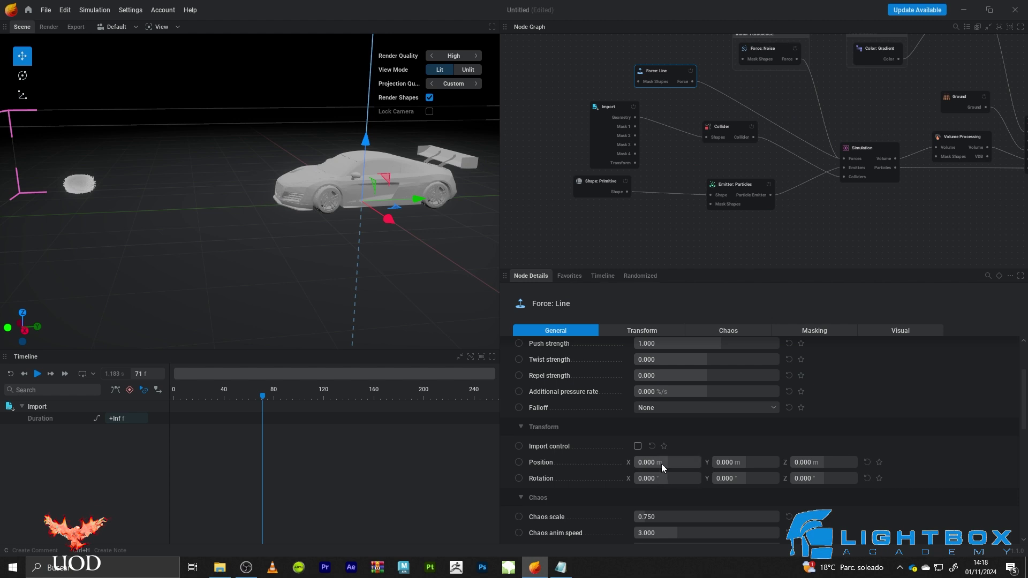
click(660, 476)
text(-)
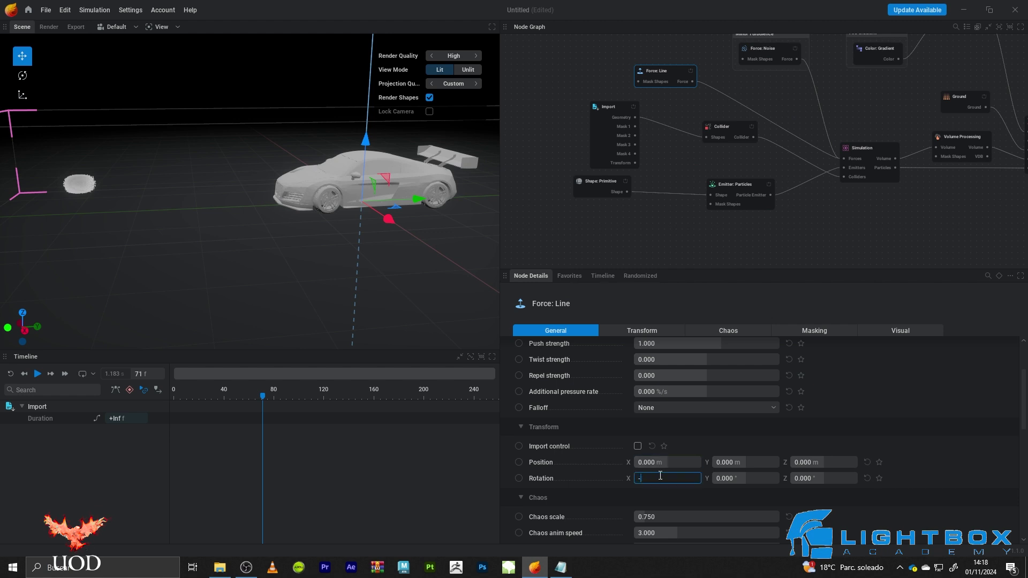
text(90)
key(Return)
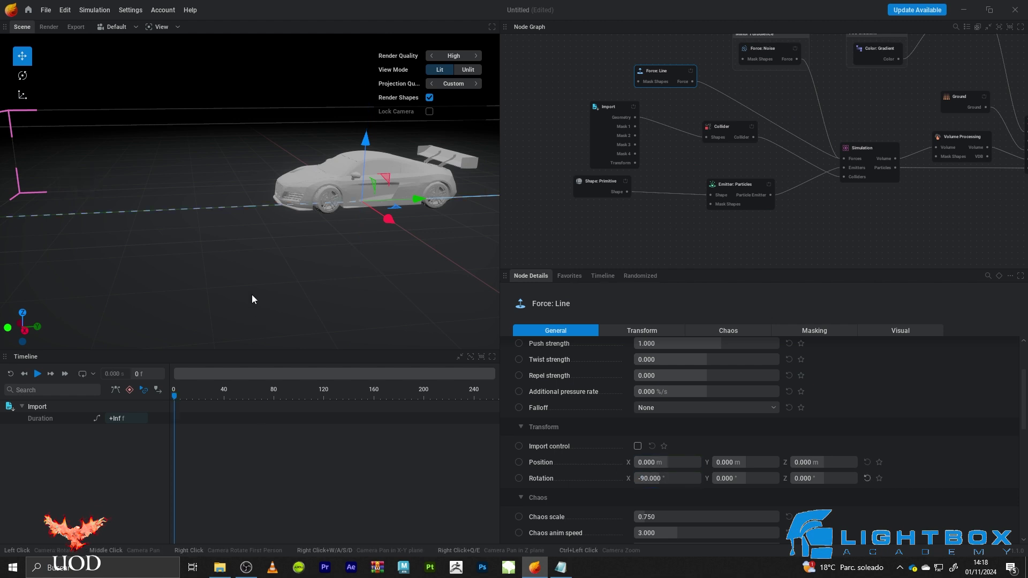
- Run the simulation and examine the particle stream at the car's front and around the emitter sphere
drag(251, 294, 308, 279)
key(space)
scroll(255, 254, up, 10)
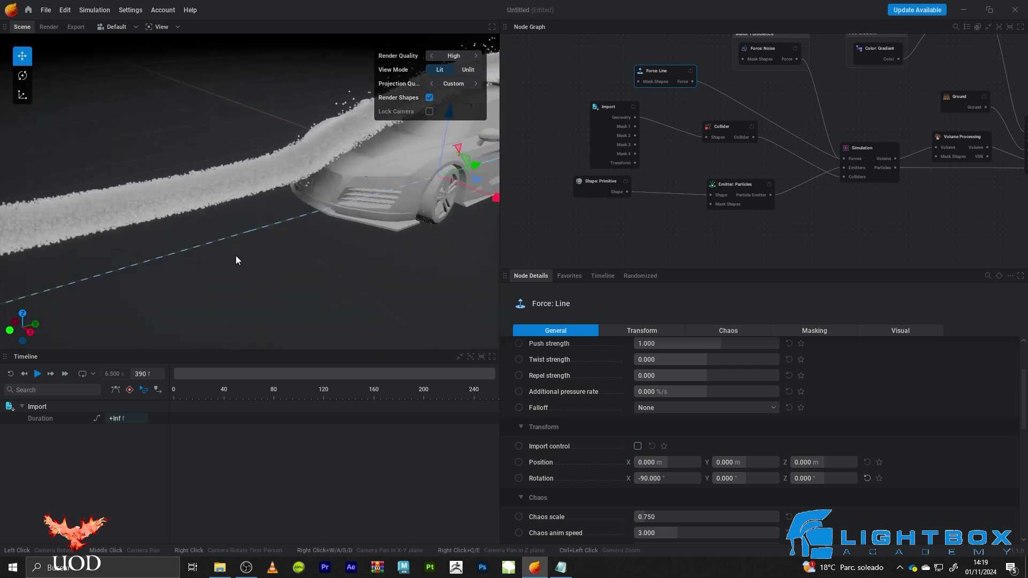
drag(221, 255, 218, 231)
scroll(257, 177, up, 5)
click(588, 236)
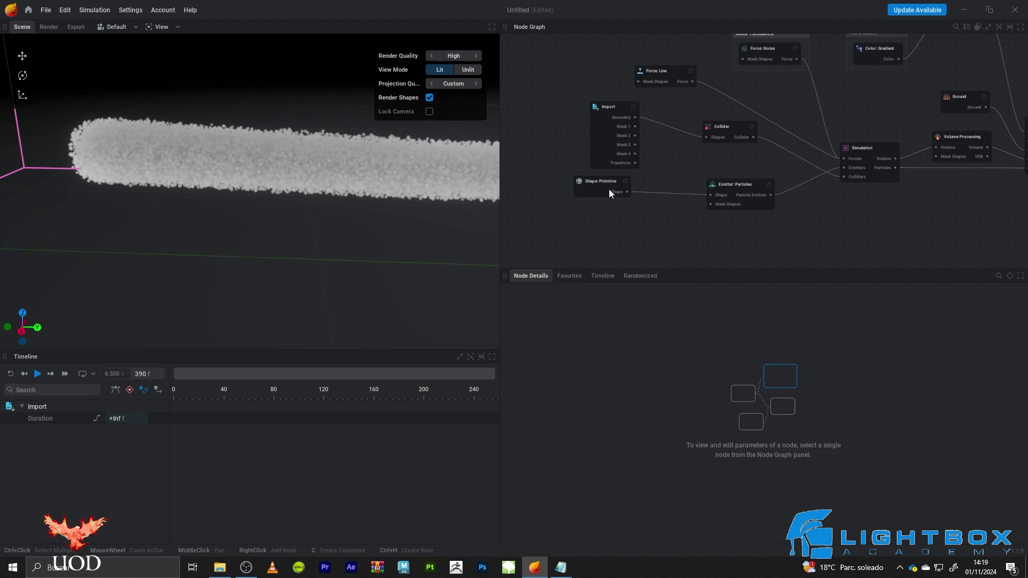
drag(605, 185, 614, 190)
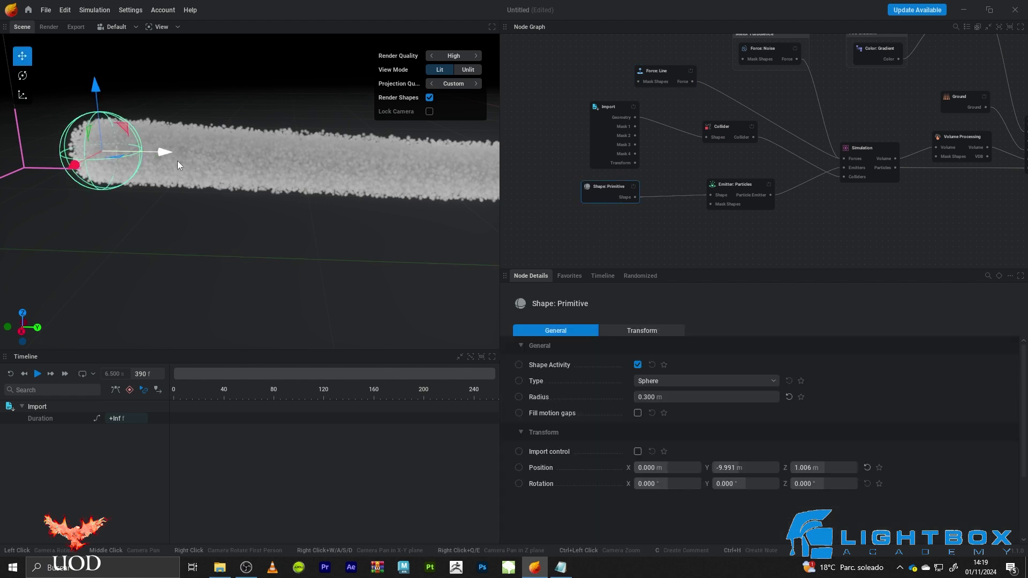
- Set the Simulation node's particle grouping size to 1024 and advance the simulation to frame 42 to view the grouped particles
click(866, 147)
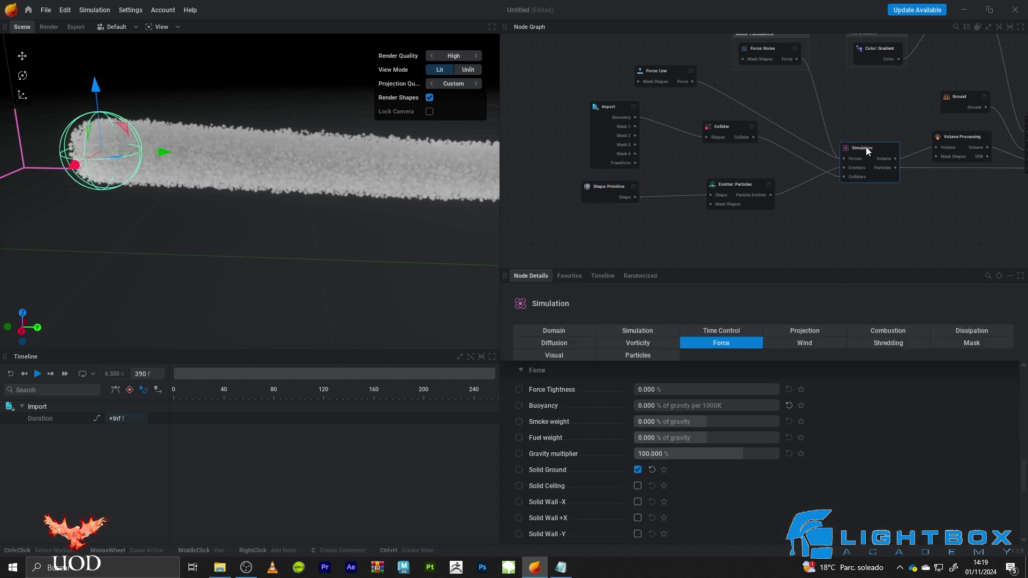
click(637, 355)
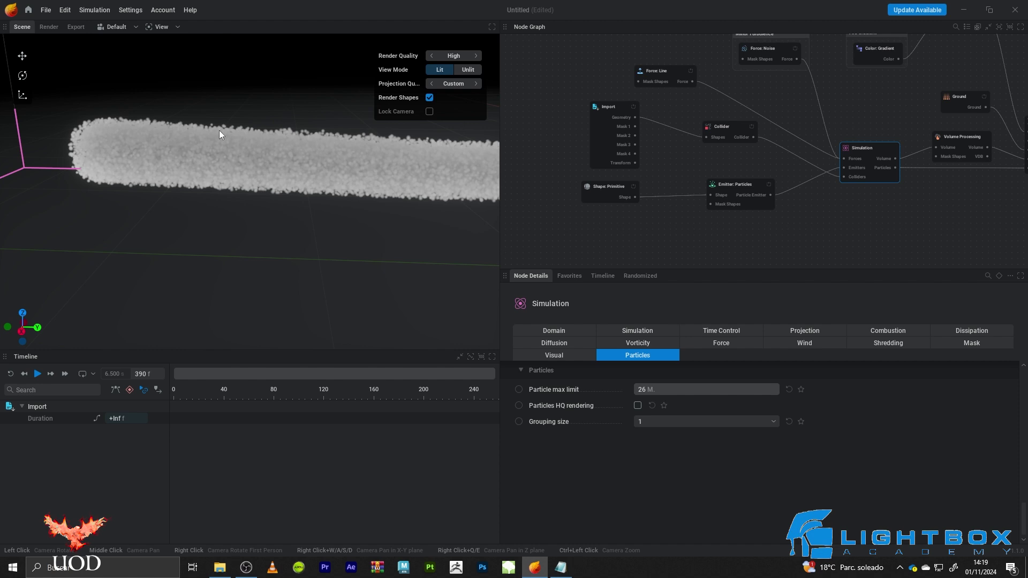
click(651, 422)
click(652, 416)
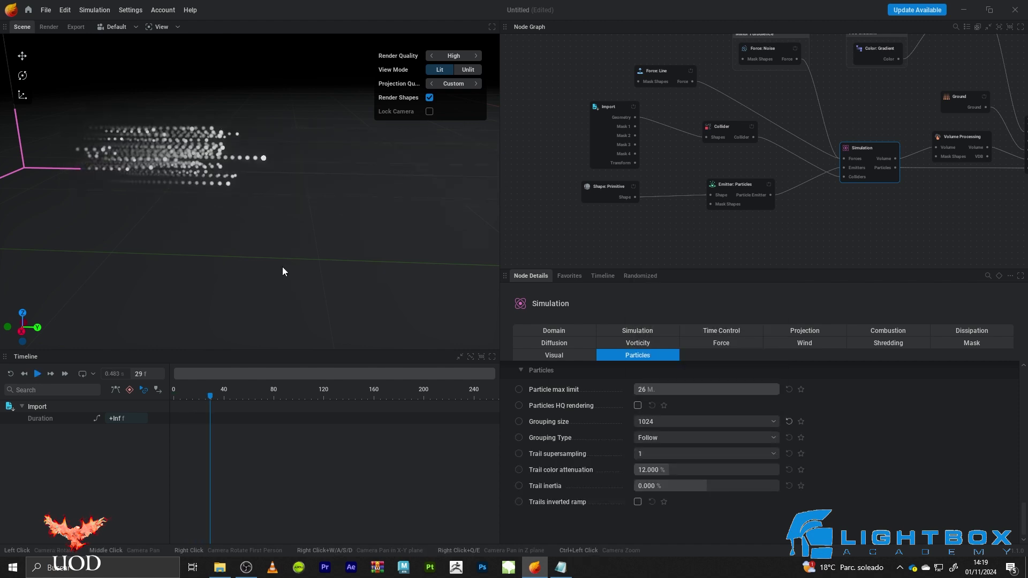
drag(281, 267, 292, 201)
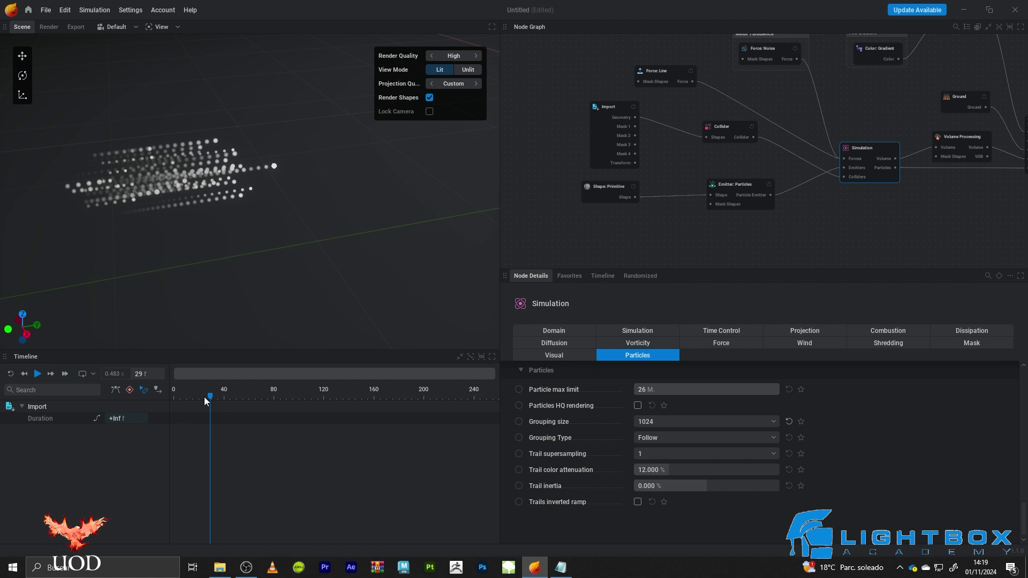
drag(231, 402, 227, 401)
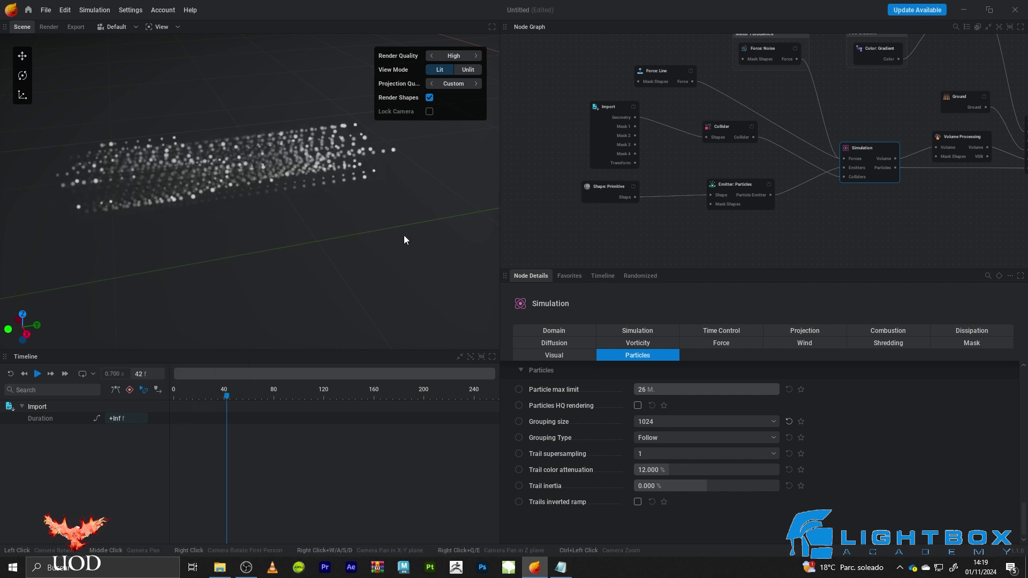
- Run the simulation on to frame 98 and examine the grouped particle stream from several angles up to the car's front
drag(404, 235, 385, 230)
drag(342, 186, 247, 201)
key(space)
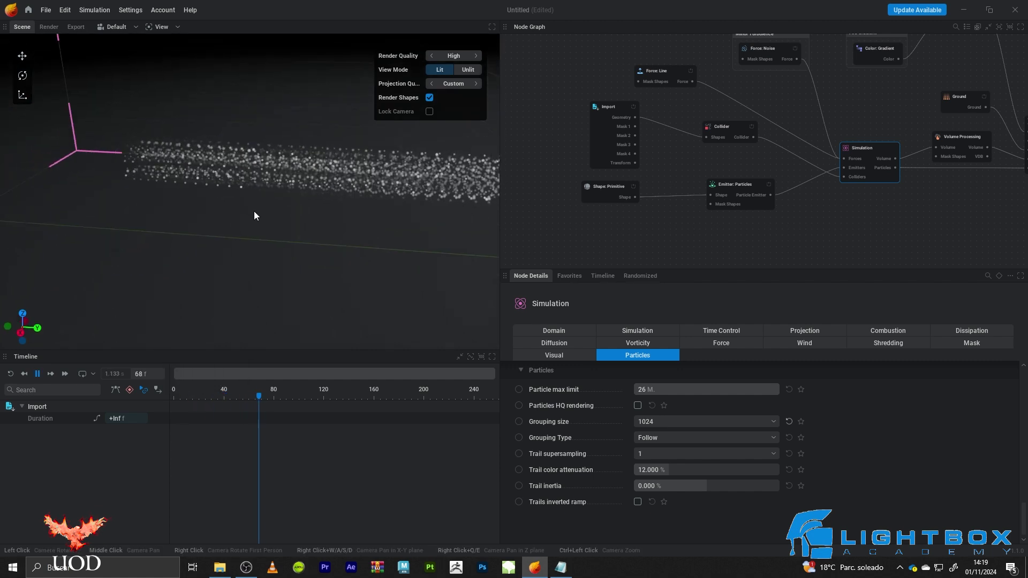
drag(282, 234, 225, 225)
key(space)
mouse_move(417, 230)
mouse_down()
mouse_move(428, 231)
mouse_move(406, 230)
mouse_up()
middle_drag(407, 230, 321, 214)
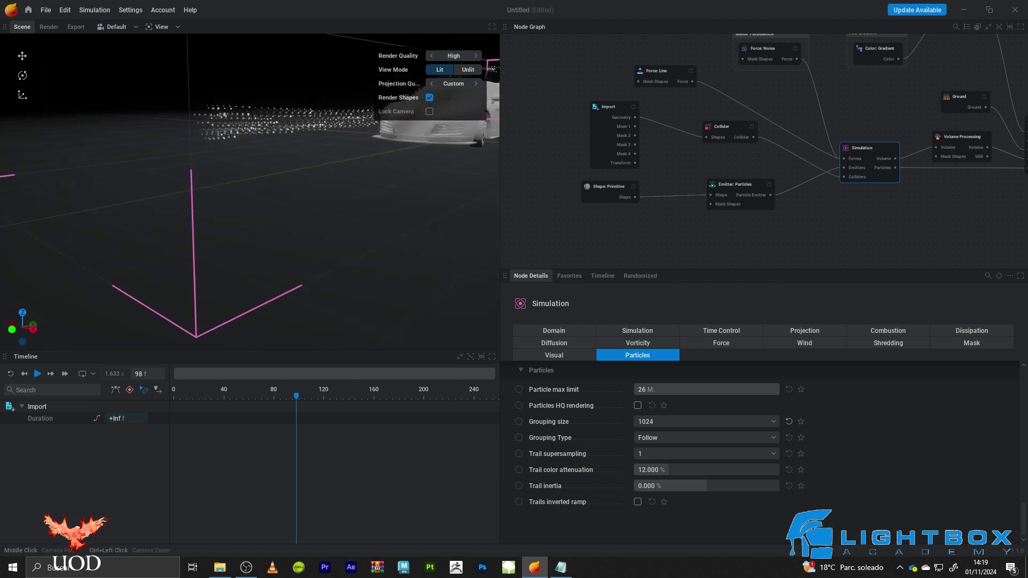
drag(332, 217, 423, 234)
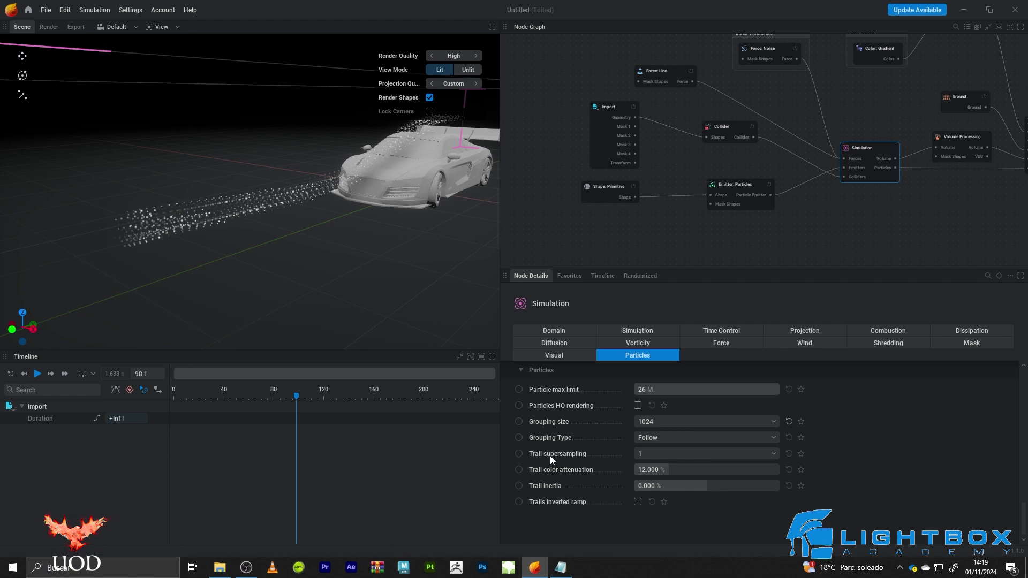
- Set the Simulation node's trail supersampling to 32 and replay the simulation to inspect the trails close up
click(649, 456)
click(653, 444)
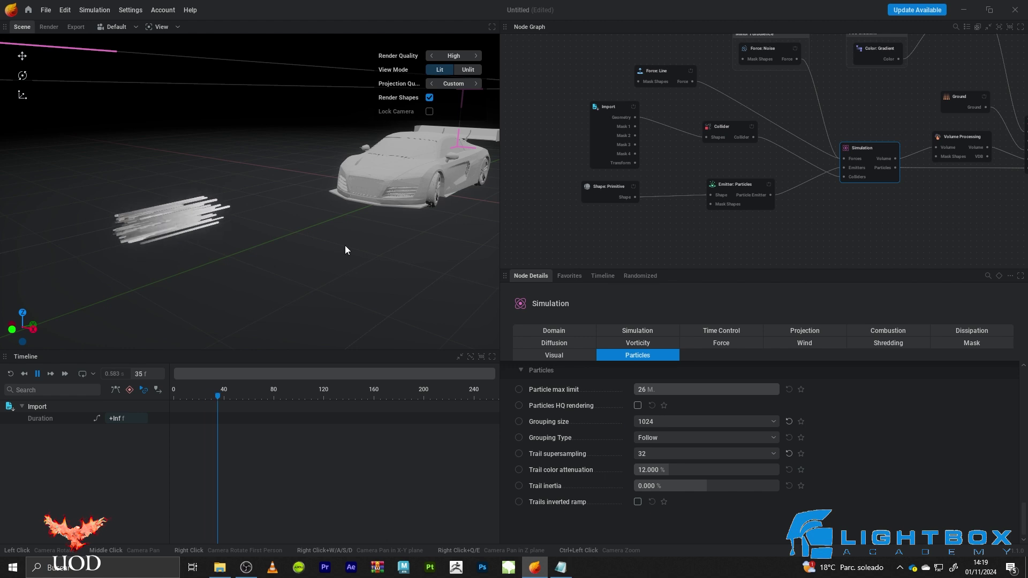
drag(345, 245, 375, 252)
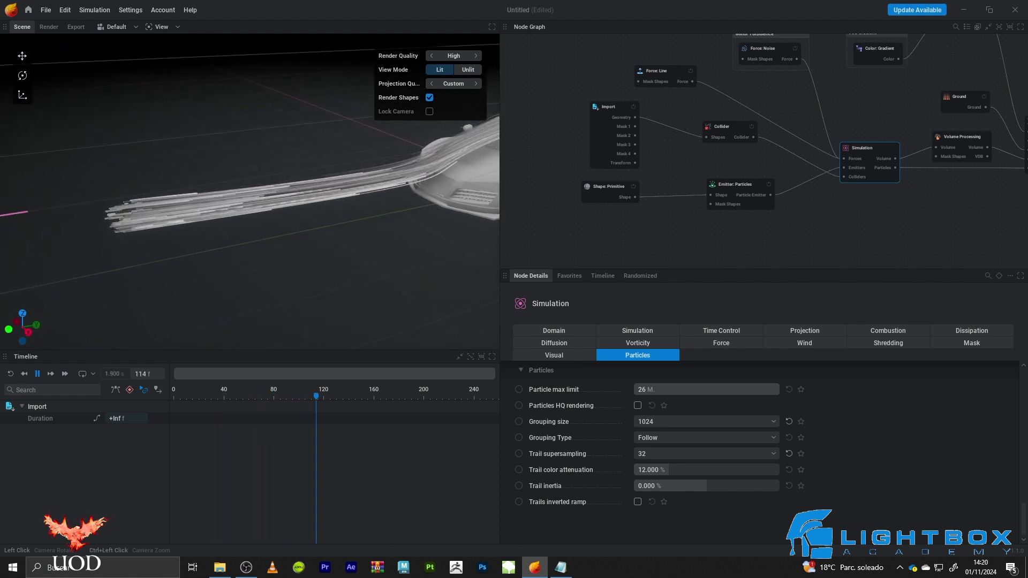
scroll(250, 182, up, 8)
key(space)
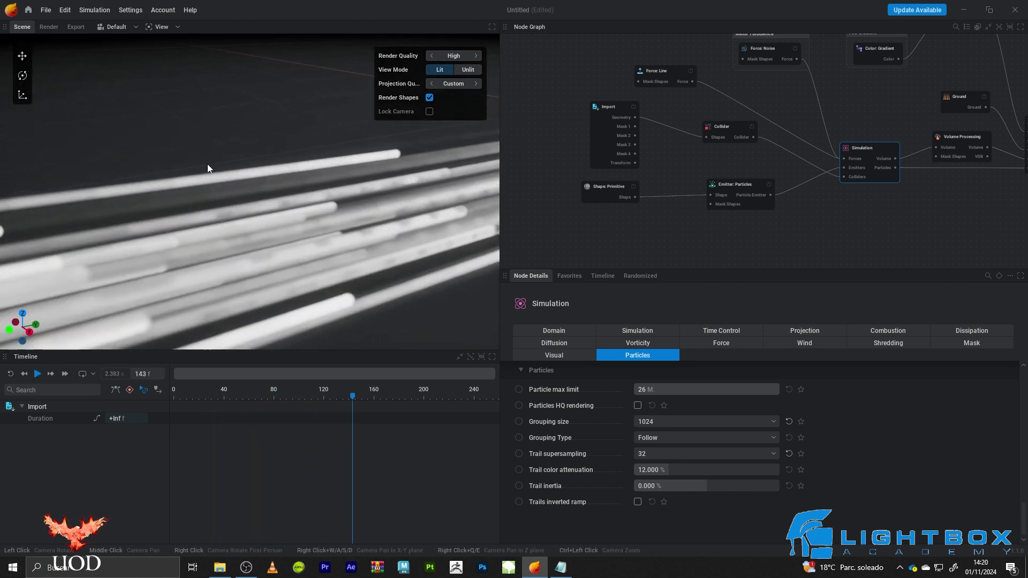
drag(207, 164, 358, 216)
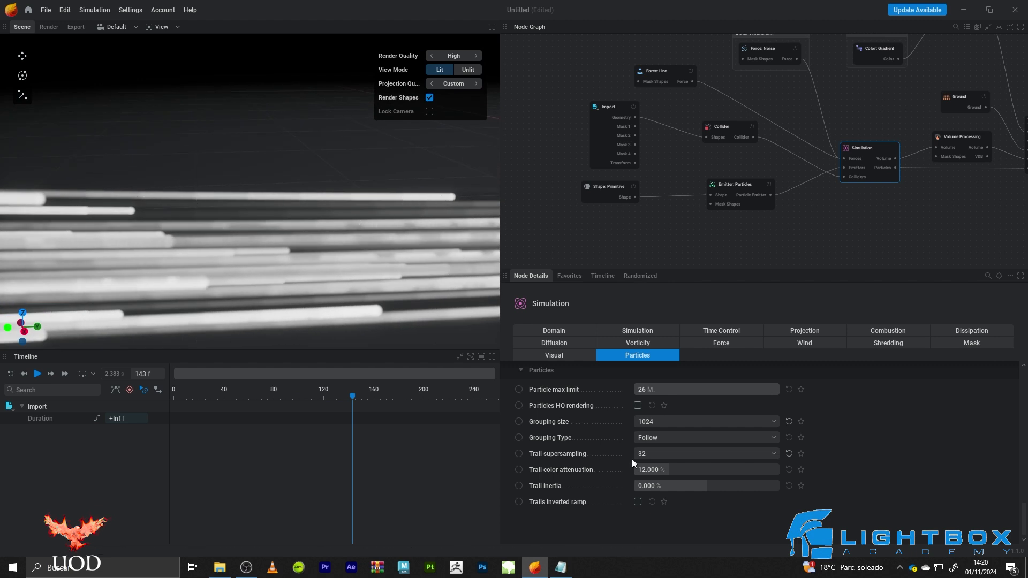
- Set the trail color attenuation to 9% and replay the simulation to frame 301 with the trails passing over the car
drag(660, 470, 648, 469)
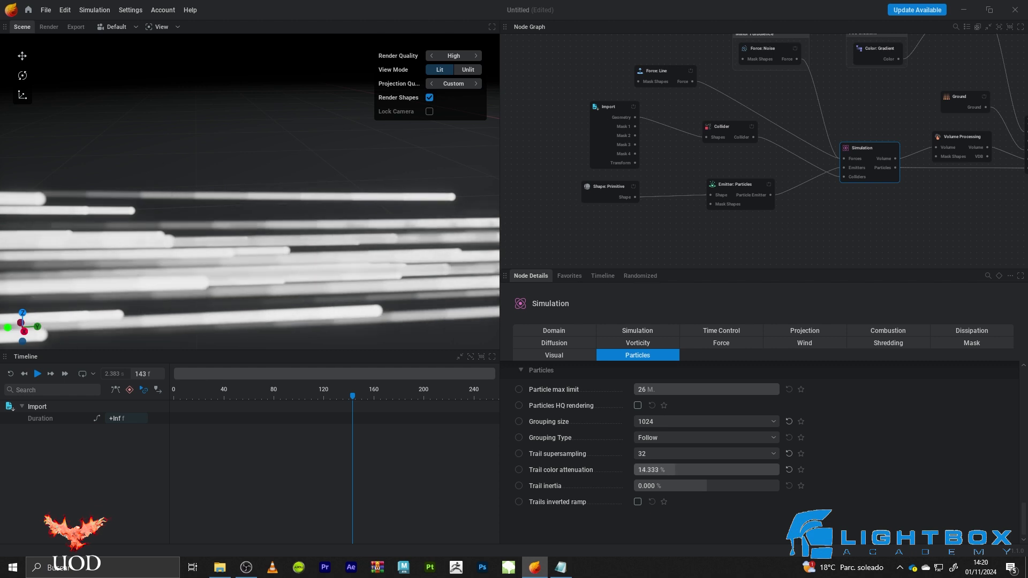
drag(648, 469, 658, 470)
drag(272, 198, 287, 224)
key(space)
drag(224, 153, 320, 257)
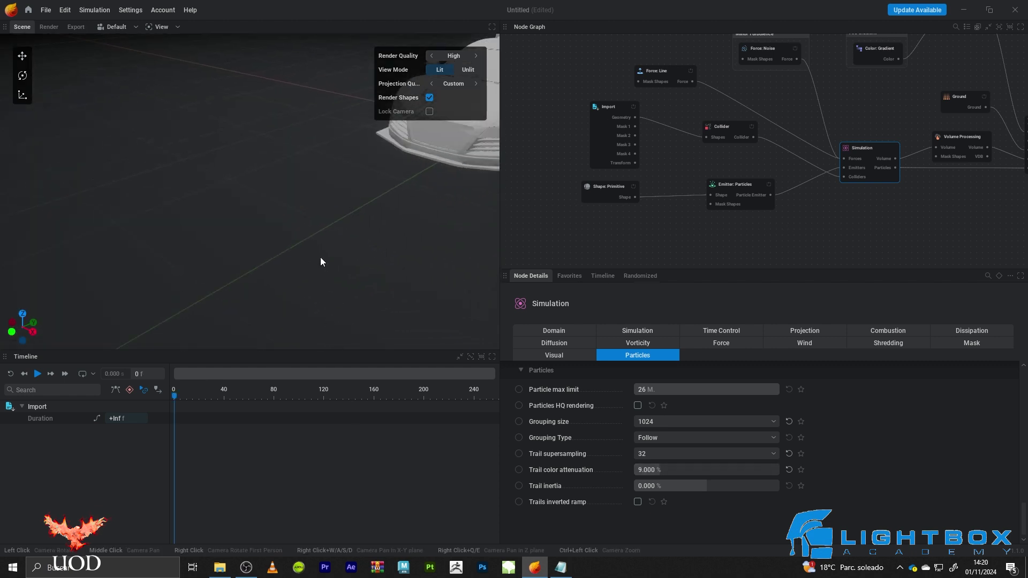
drag(365, 283, 332, 263)
key(space)
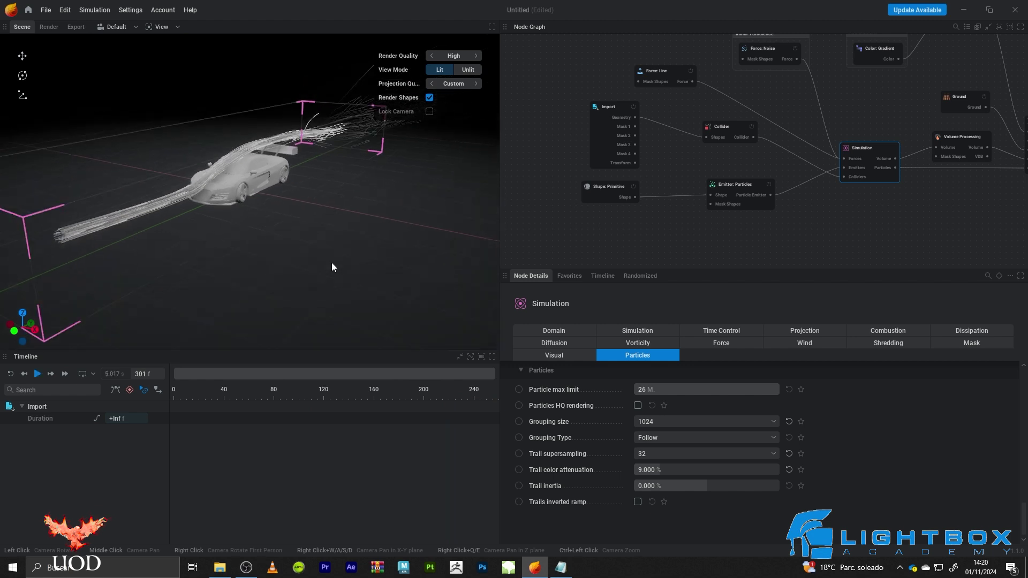
middle_drag(238, 268, 439, 204)
scroll(239, 268, up, 5)
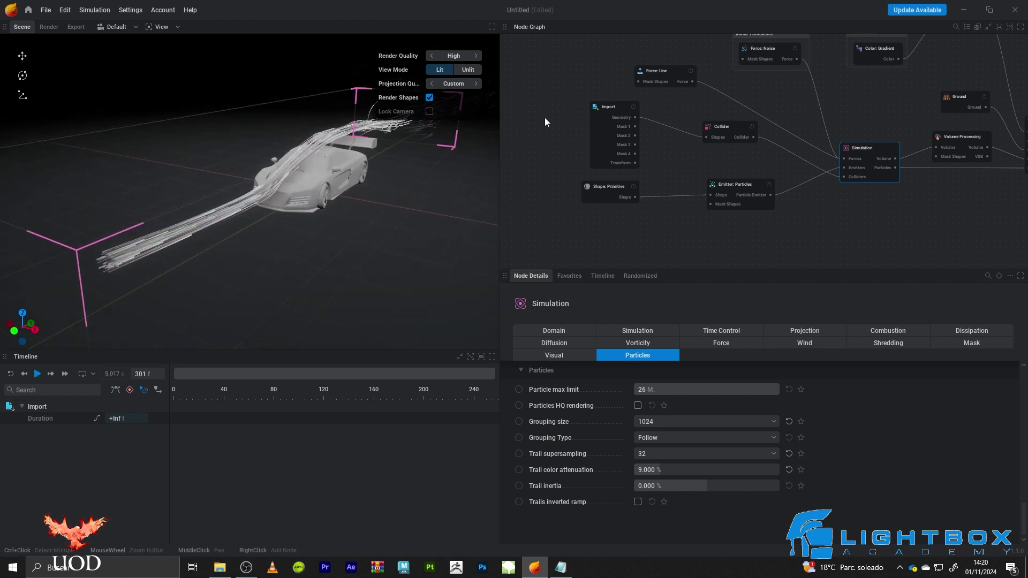
- Move the emitter sphere sideways and down to X 0.929 m and Z 0.807 m, rerunning the simulation to check the flow
click(607, 185)
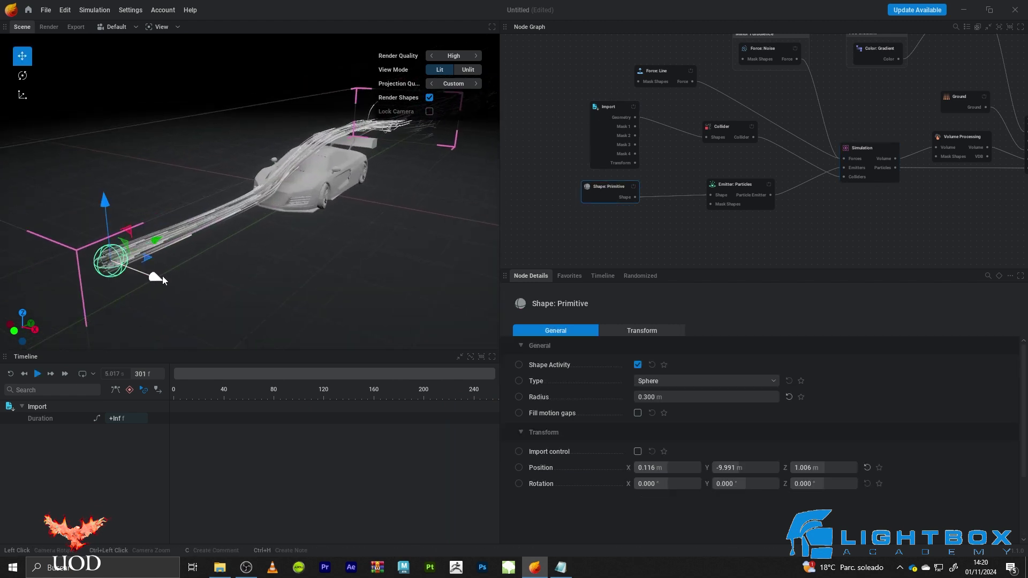
drag(181, 288, 270, 167)
key(r)
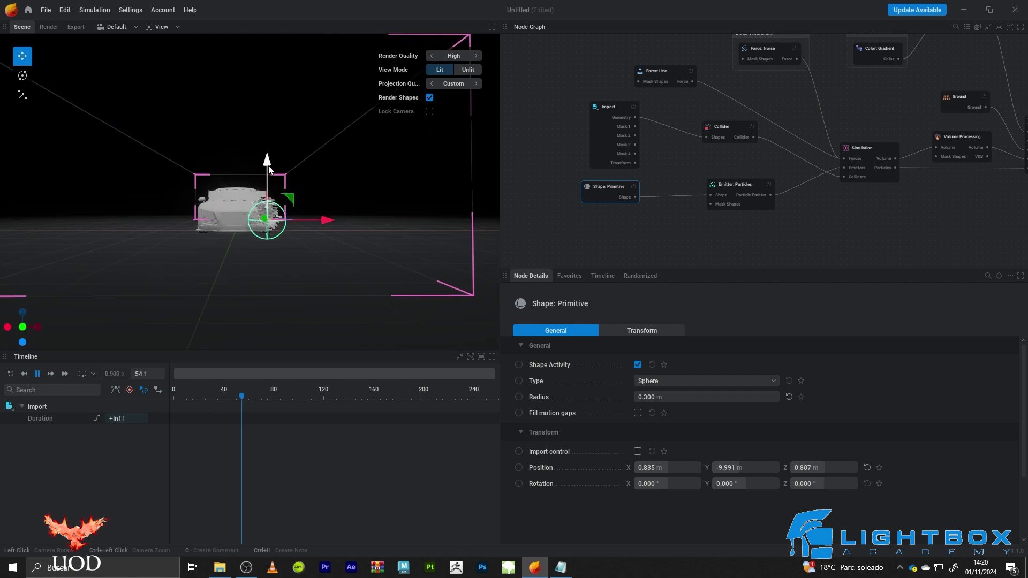
drag(332, 218, 326, 227)
key(ctrl+z)
drag(388, 200, 349, 256)
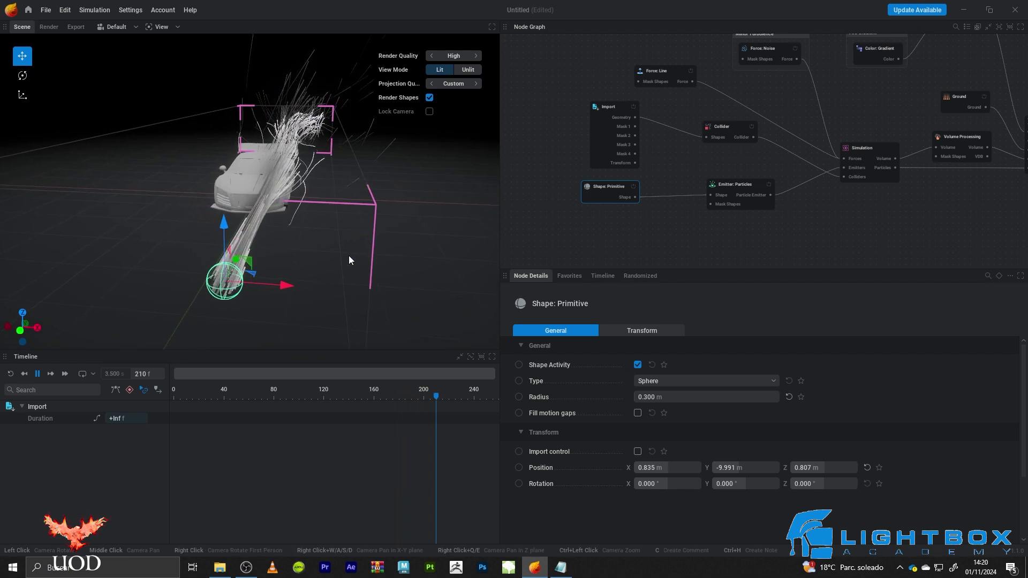
drag(282, 285, 347, 301)
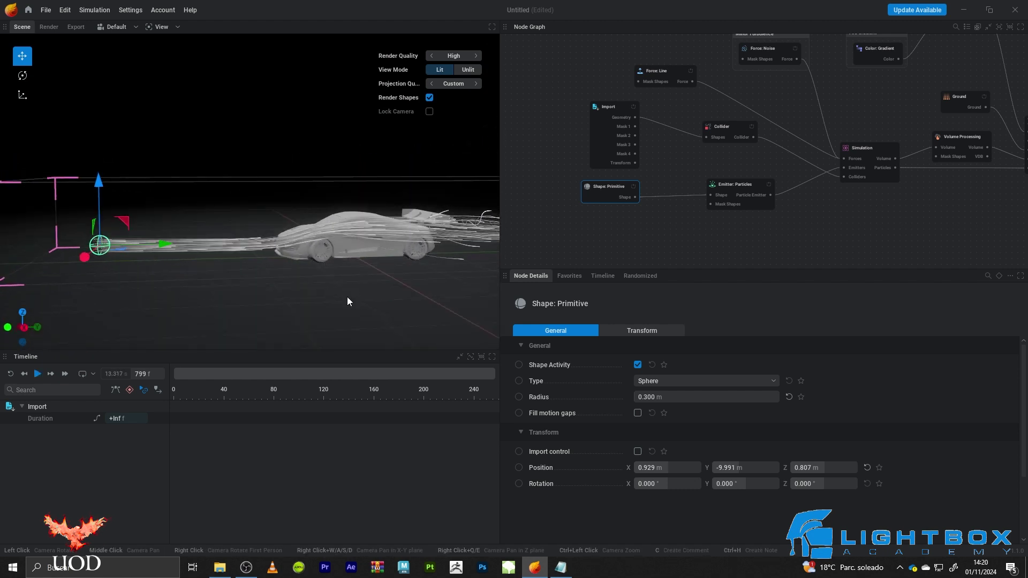
- Set the Emitter: Particles rendering to the Emissive particle type with Additive blending, and run the simulation to preview it
middle_drag(688, 225, 683, 214)
click(696, 220)
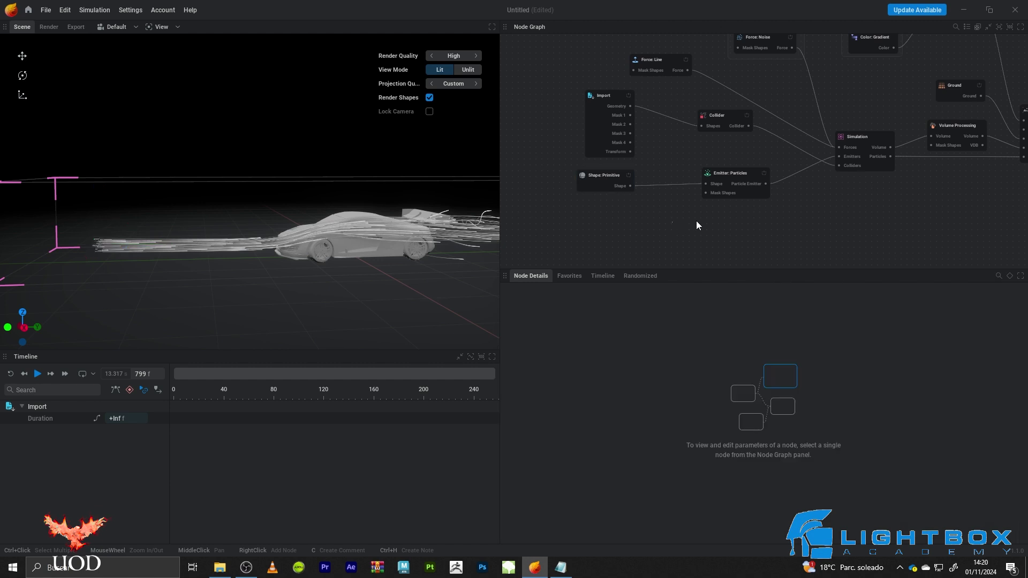
click(721, 176)
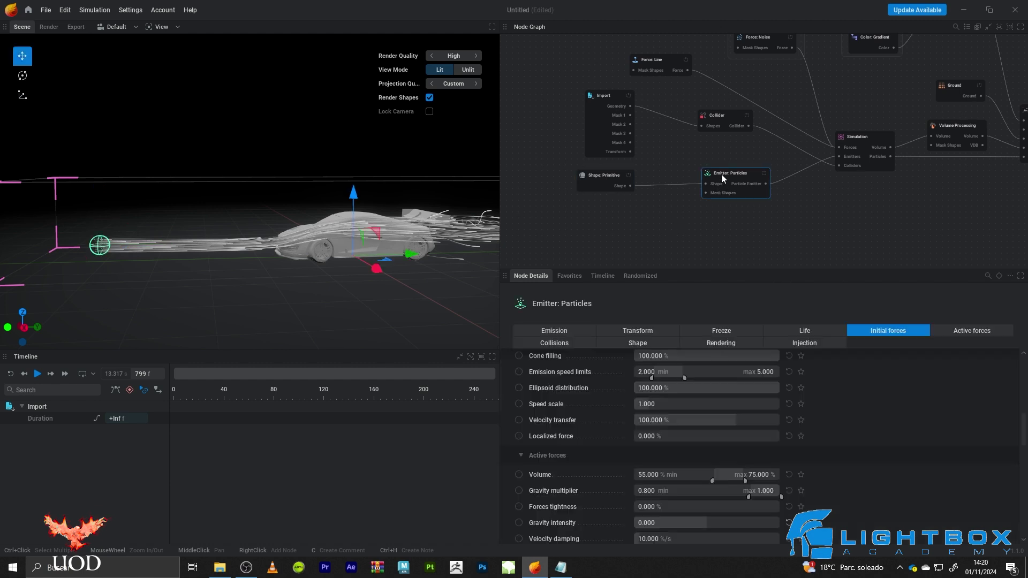
click(728, 344)
click(675, 394)
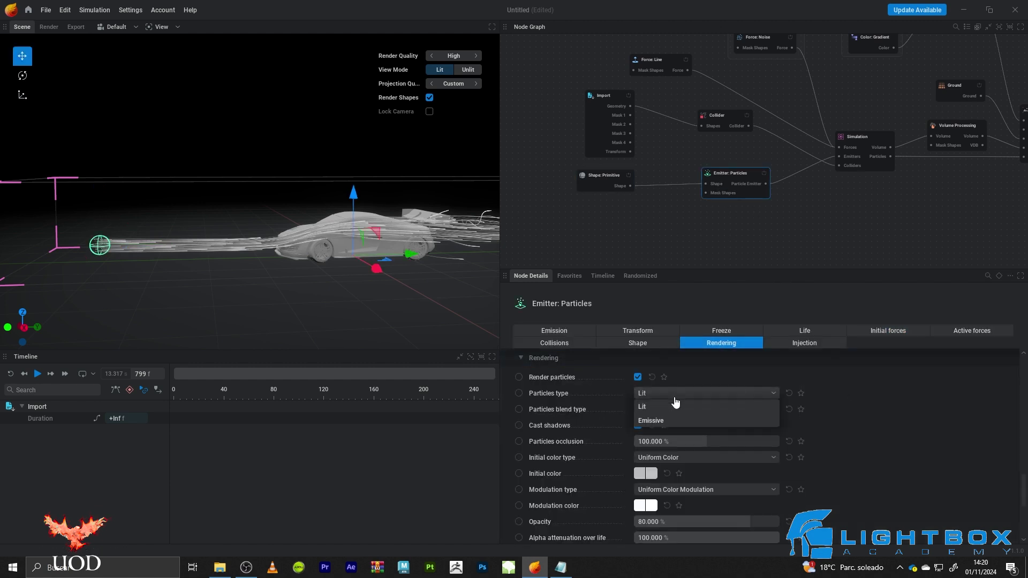
click(673, 421)
click(673, 414)
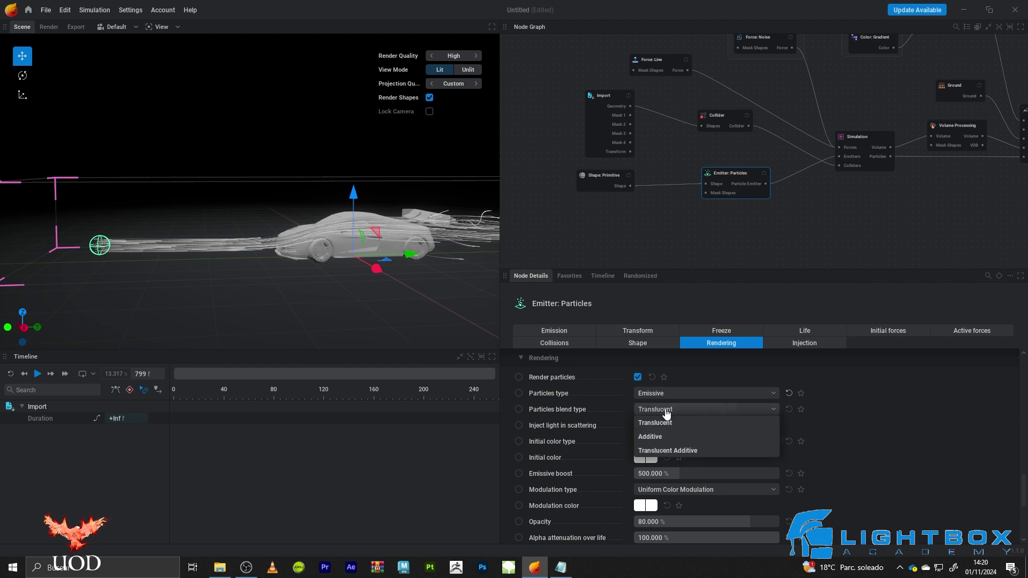
click(658, 438)
drag(351, 301, 350, 300)
key(space)
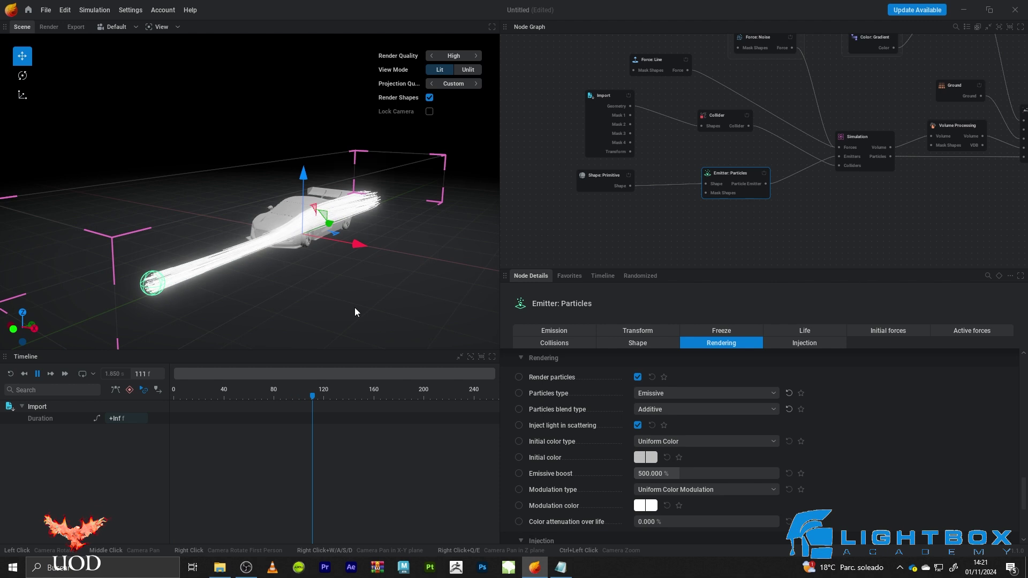
key(space)
- Set the emitter's initial particle color to a blue of about #3192FF and play the simulation to frame 223
click(645, 457)
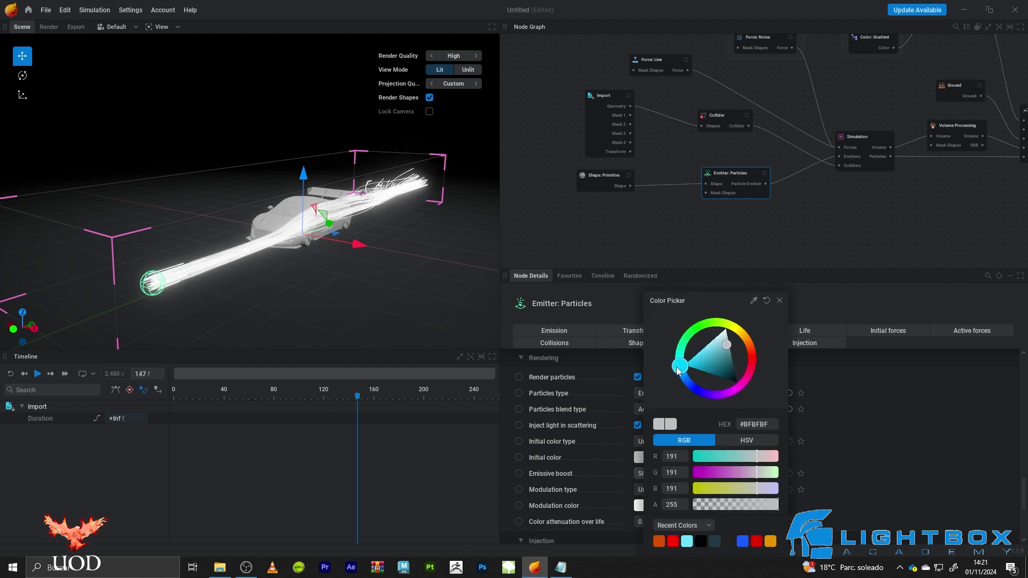
drag(692, 374, 689, 368)
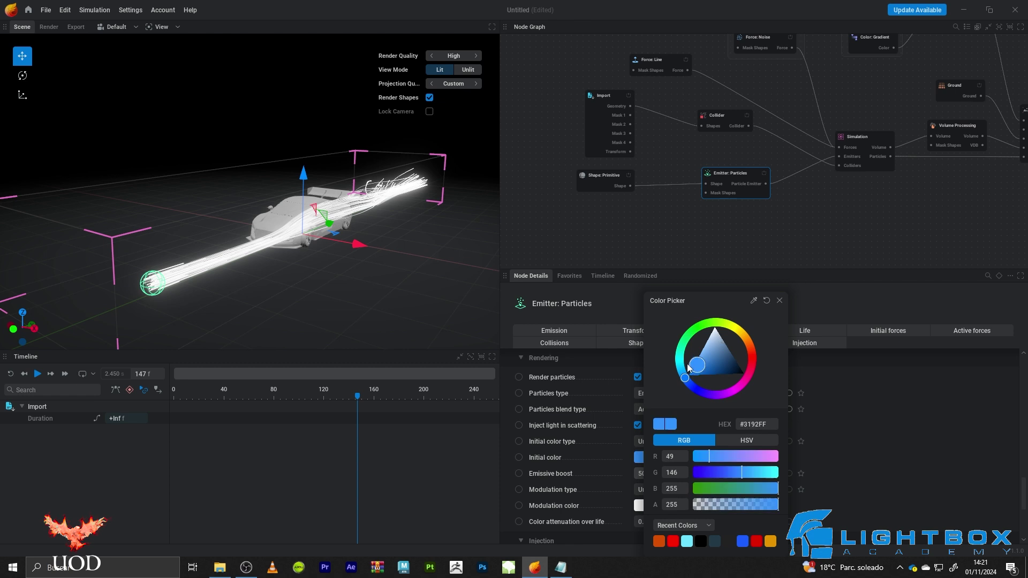
click(422, 293)
key(space)
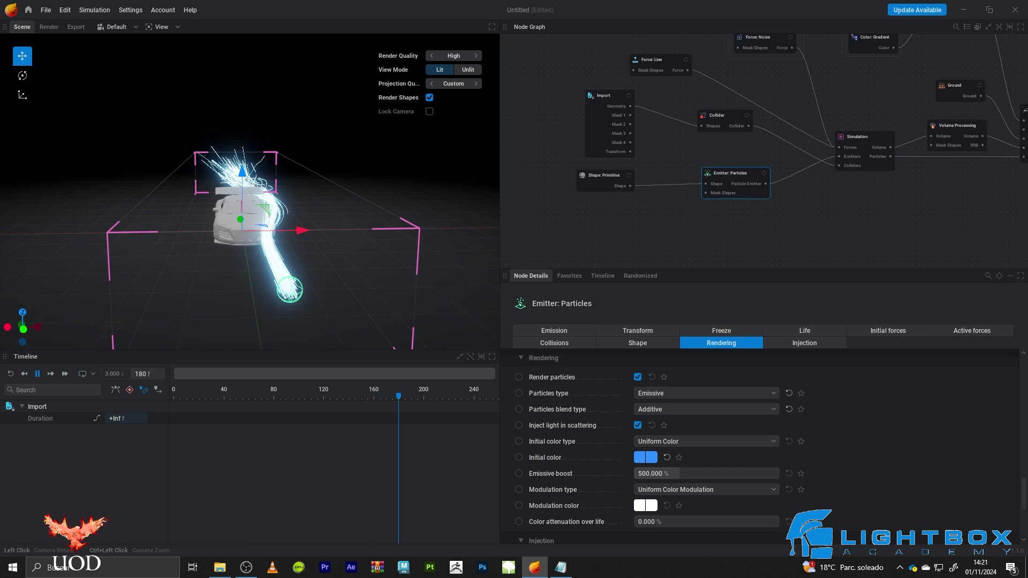
drag(321, 316, 410, 317)
key(space)
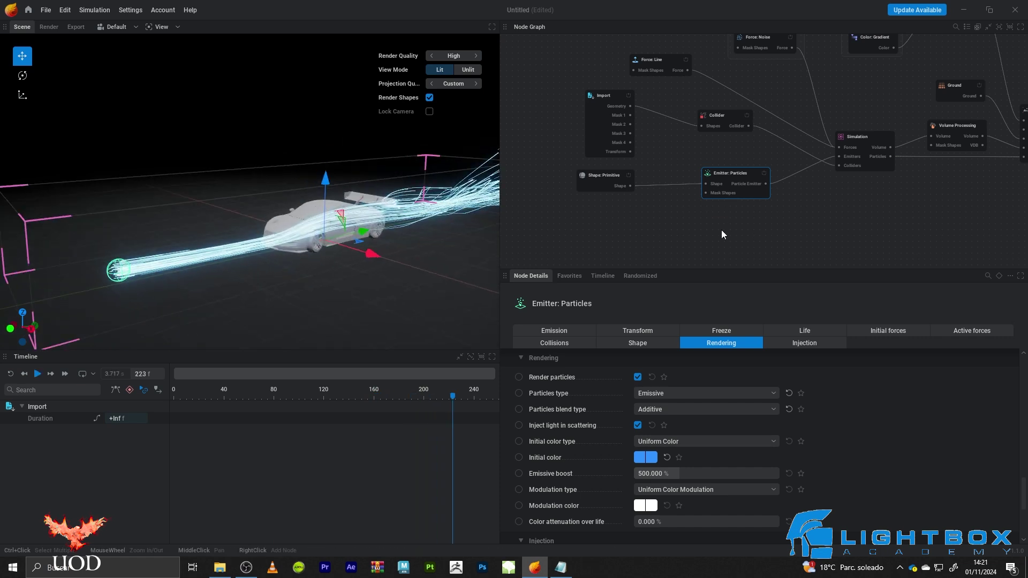
- Set the particle emitter's lifetime limits to 1 s minimum and 2 s maximum, and rerun the simulation to check the trail length
middle_drag(656, 225, 649, 207)
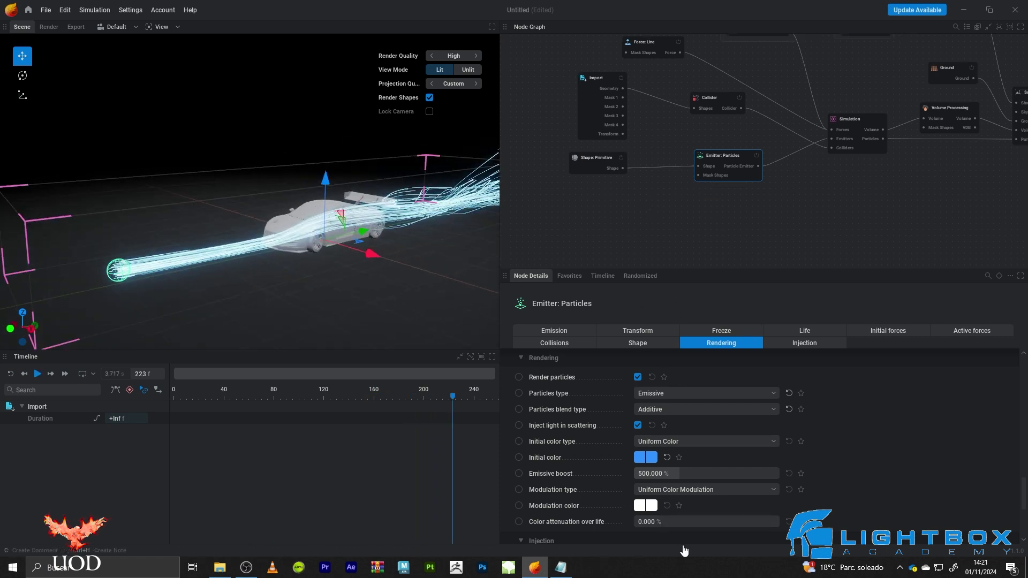
middle_drag(763, 195, 743, 214)
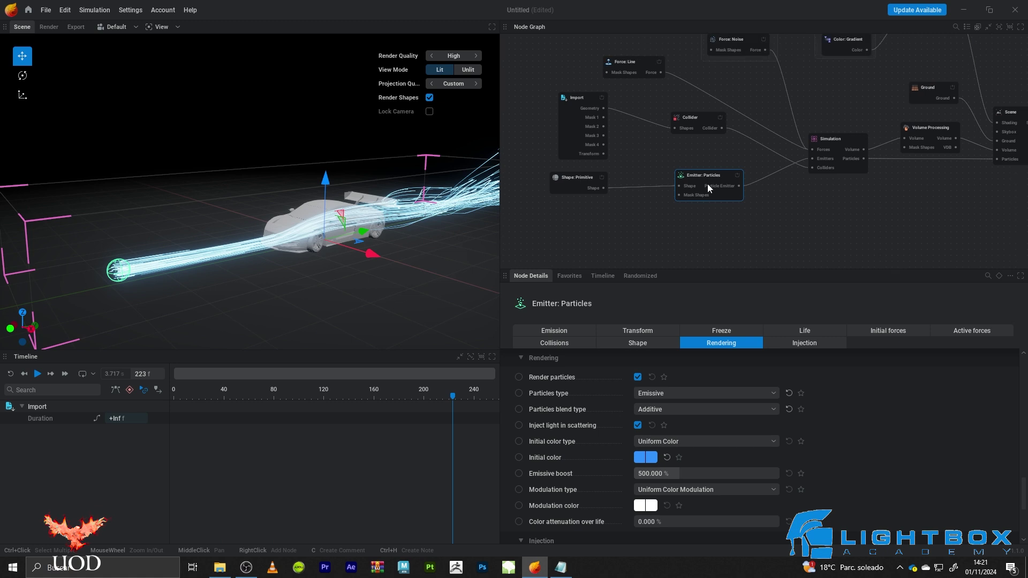
click(807, 329)
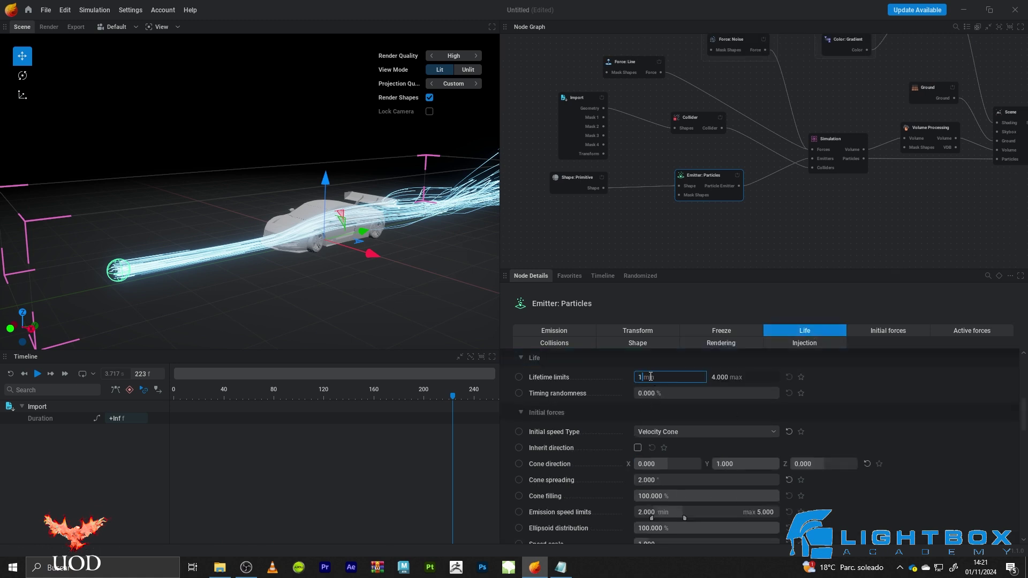
drag(321, 161, 434, 233)
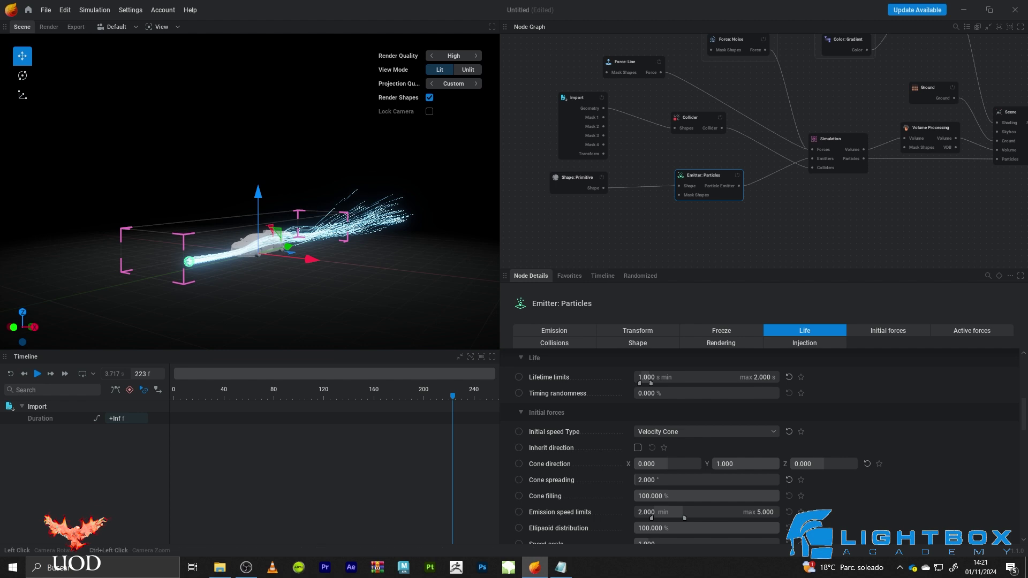
key(space)
drag(225, 289, 266, 293)
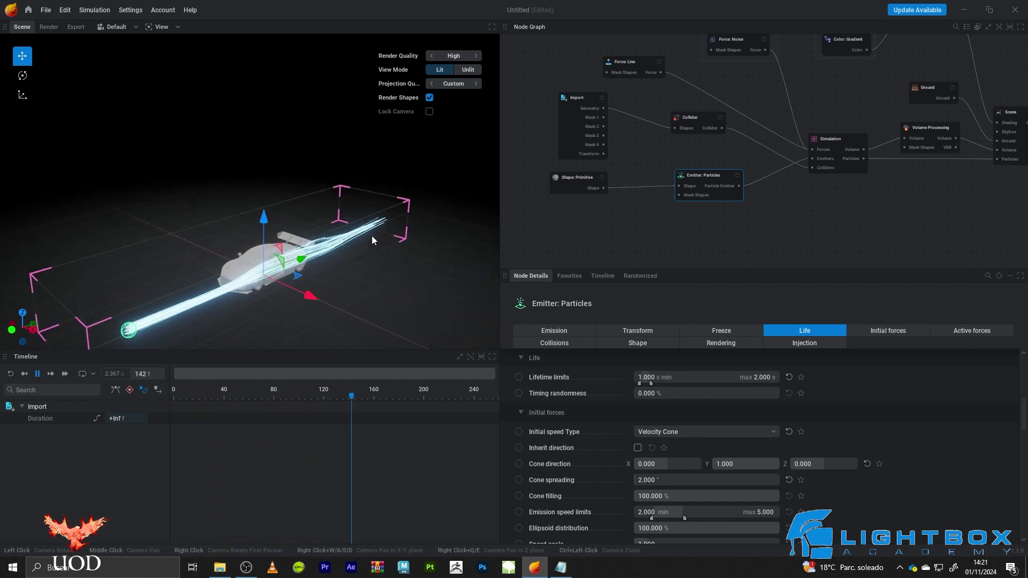
drag(382, 239, 407, 268)
- Raise the emitter's emission speed limits to a minimum of 12.754 and a maximum of 15, checking the trails around the car
scroll(695, 426, down, 2)
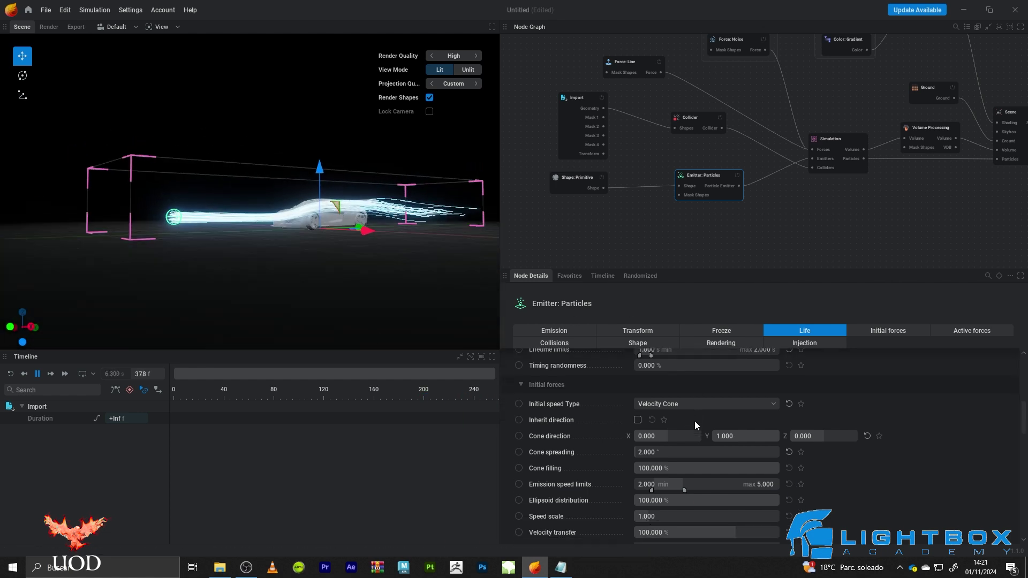
mouse_move(654, 419)
mouse_down()
mouse_move(762, 419)
mouse_move(655, 419)
mouse_up()
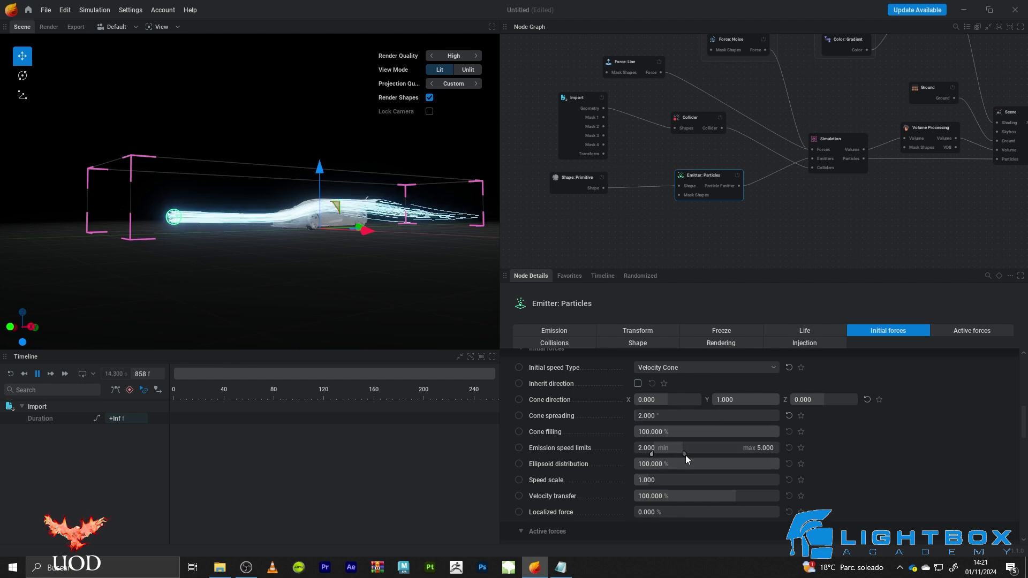
drag(685, 455, 840, 453)
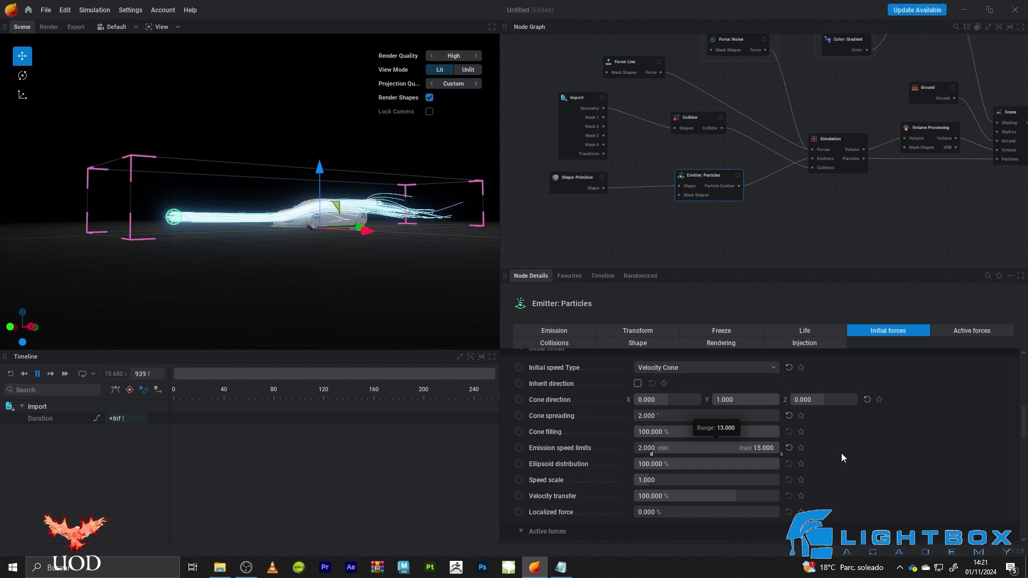
drag(453, 220, 414, 202)
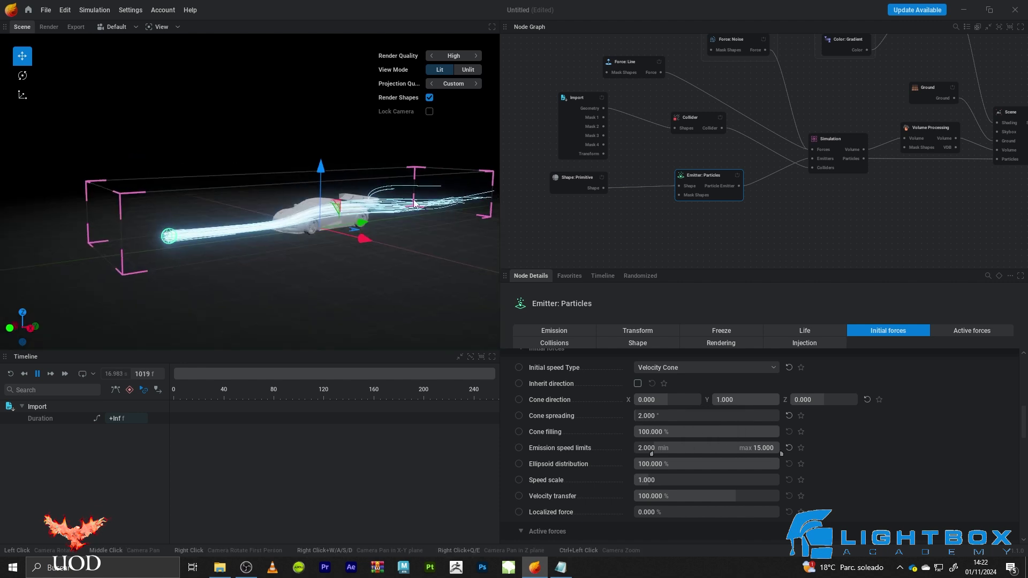
drag(652, 454, 756, 460)
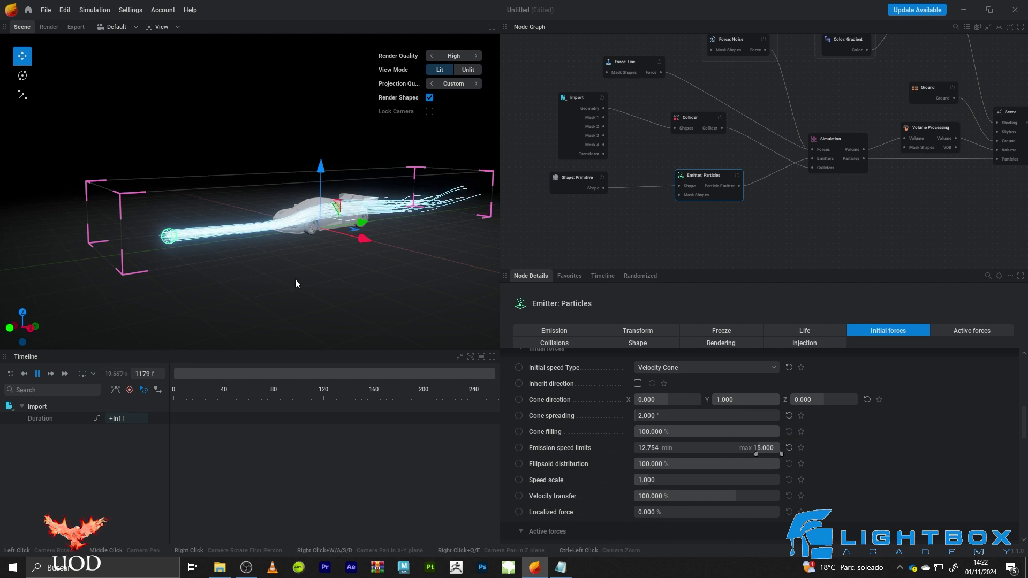
drag(294, 278, 246, 239)
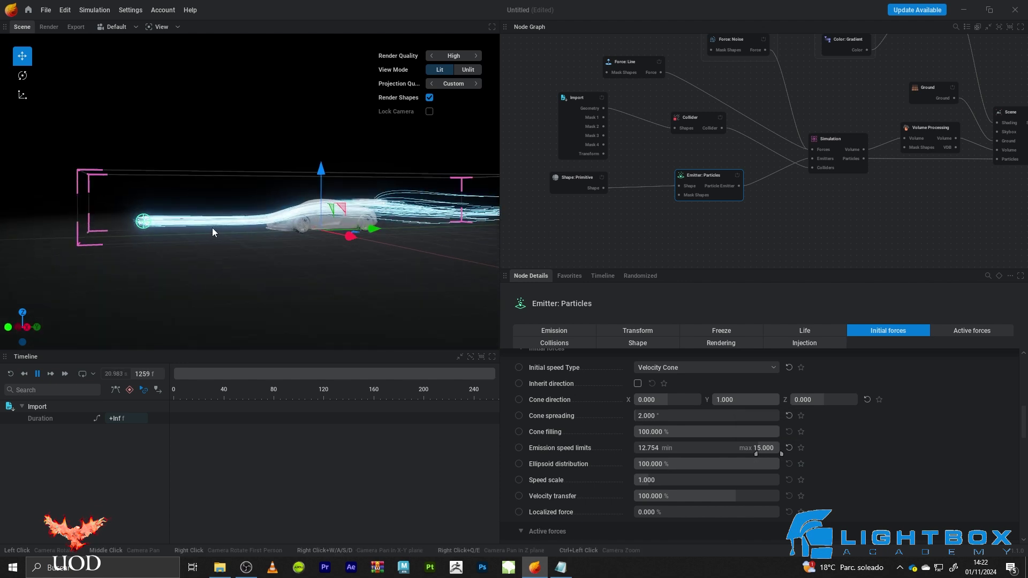
- Reset the emitter's emission speed limits to their defaults and set its speed scale to 5
click(787, 447)
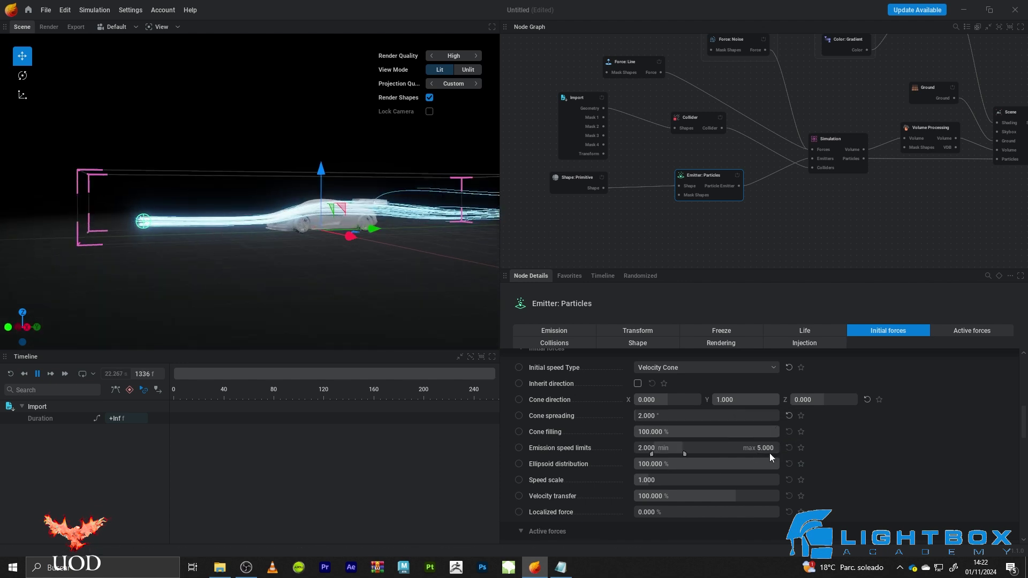
click(653, 478)
text(5)
key(Return)
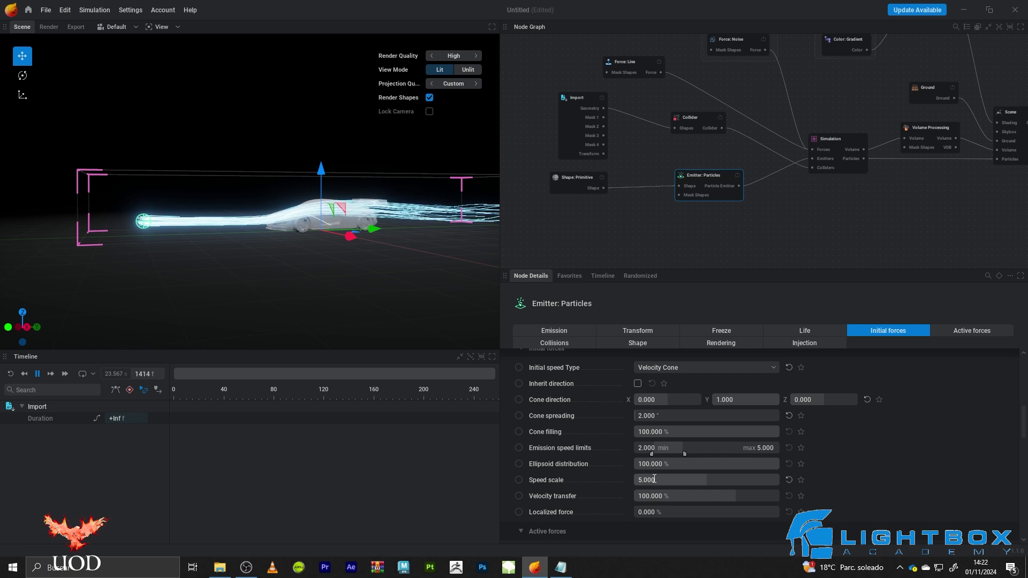
mouse_move(343, 269)
mouse_down()
mouse_move(284, 300)
mouse_move(300, 241)
mouse_move(292, 238)
mouse_move(345, 287)
mouse_up()
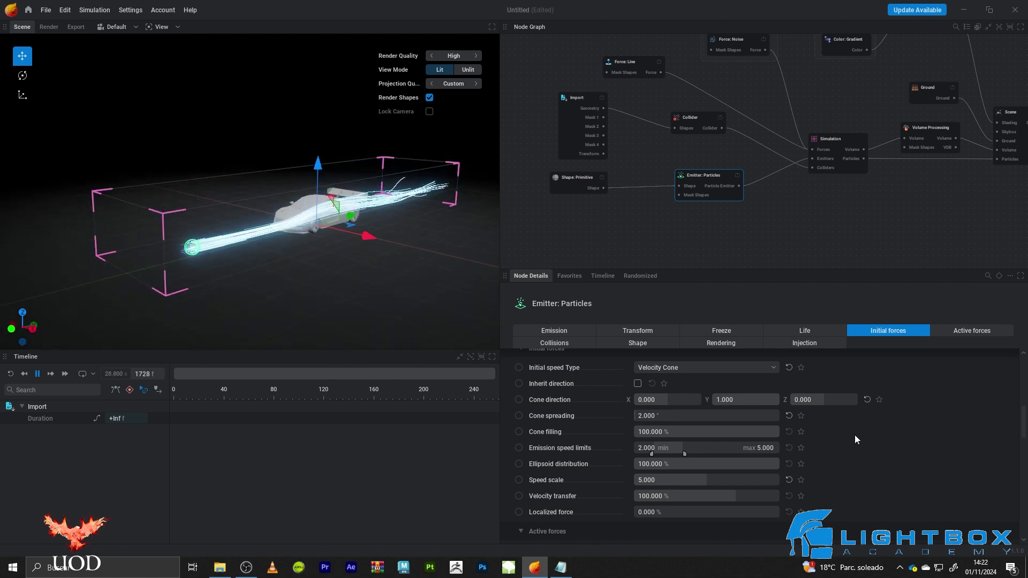
- Try the emitter's volume limits at 0% minimum and 4.044% maximum, check the particles around the car, and restore the default limits
scroll(854, 434, down, 5)
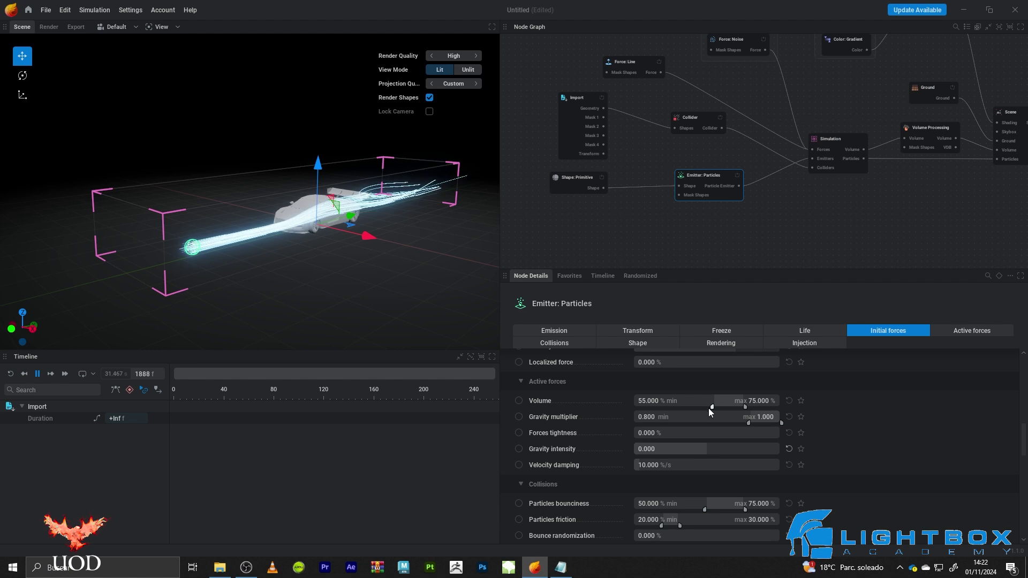
drag(710, 408, 627, 408)
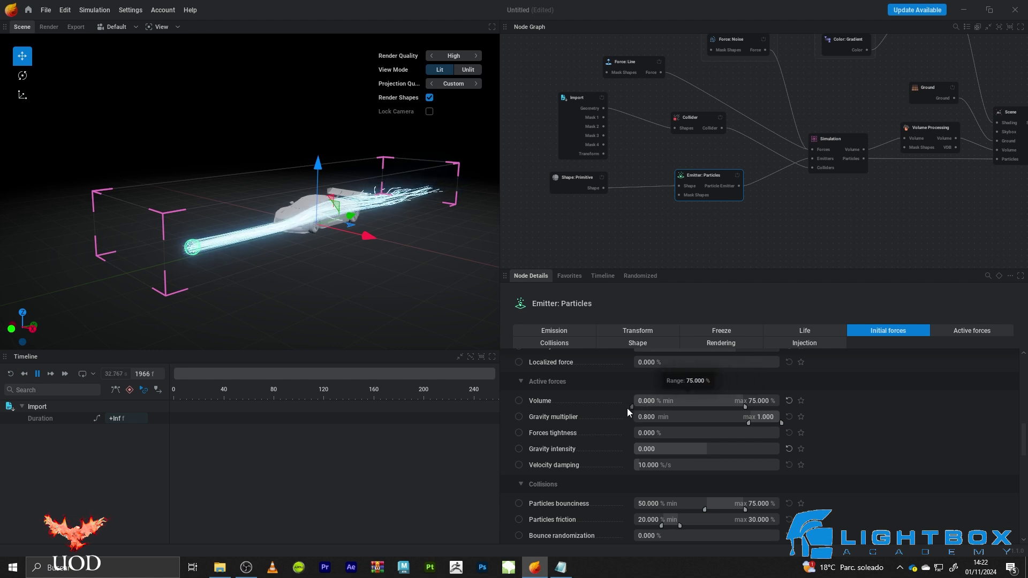
drag(743, 408, 642, 410)
drag(396, 313, 350, 175)
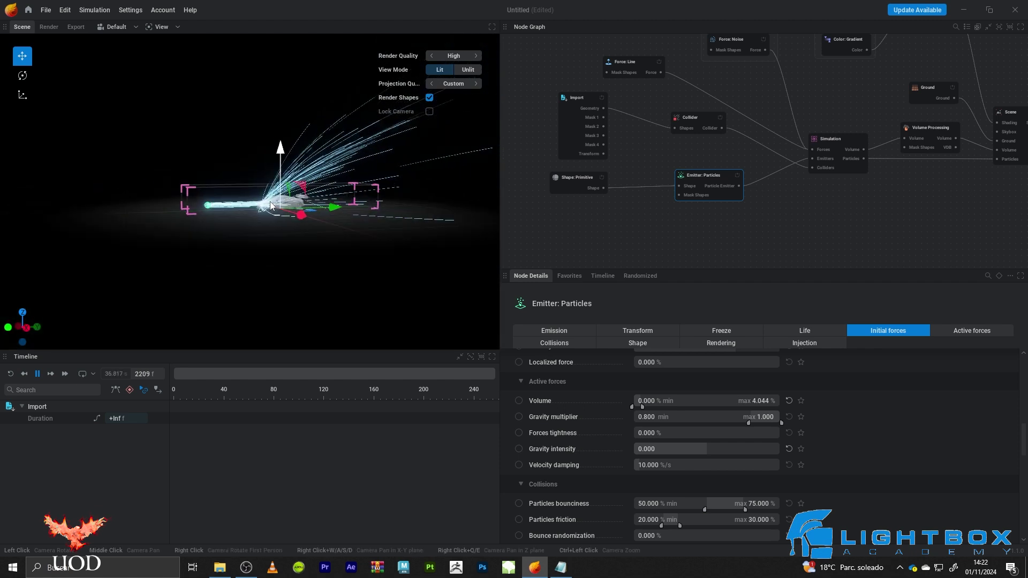
scroll(257, 212, up, 3)
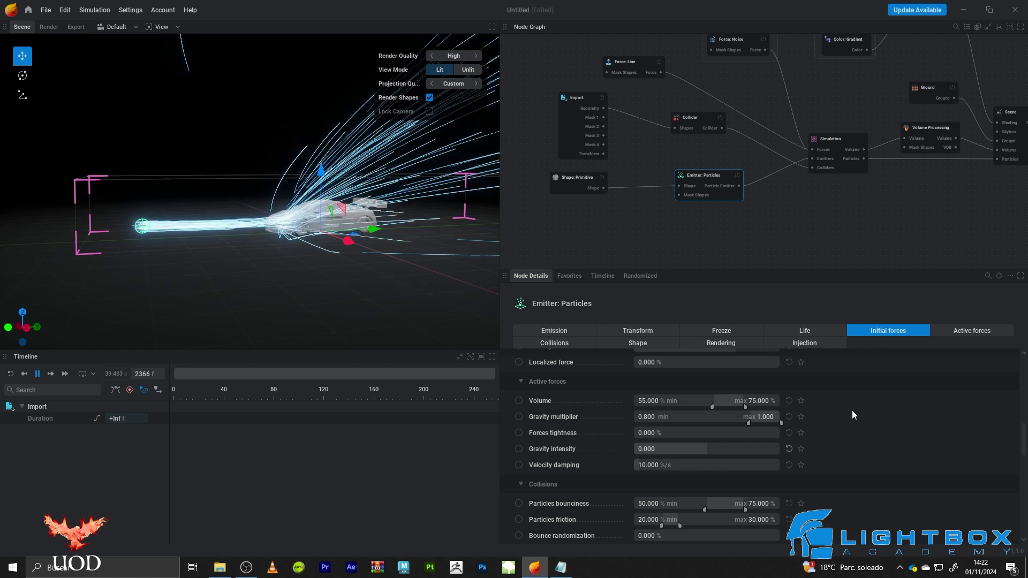
scroll(852, 410, down, 2)
scroll(872, 424, down, 1)
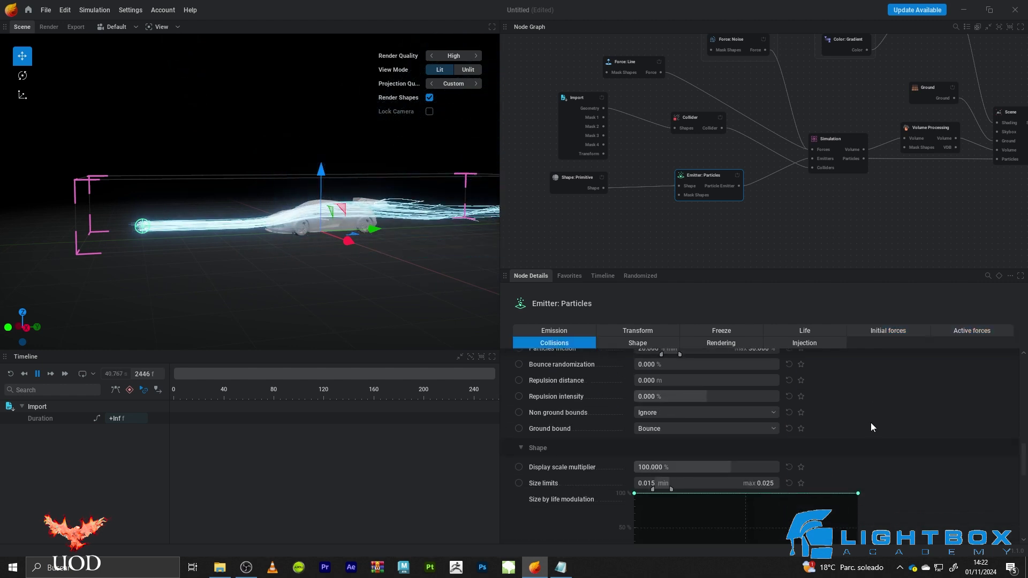
scroll(870, 423, up, 4)
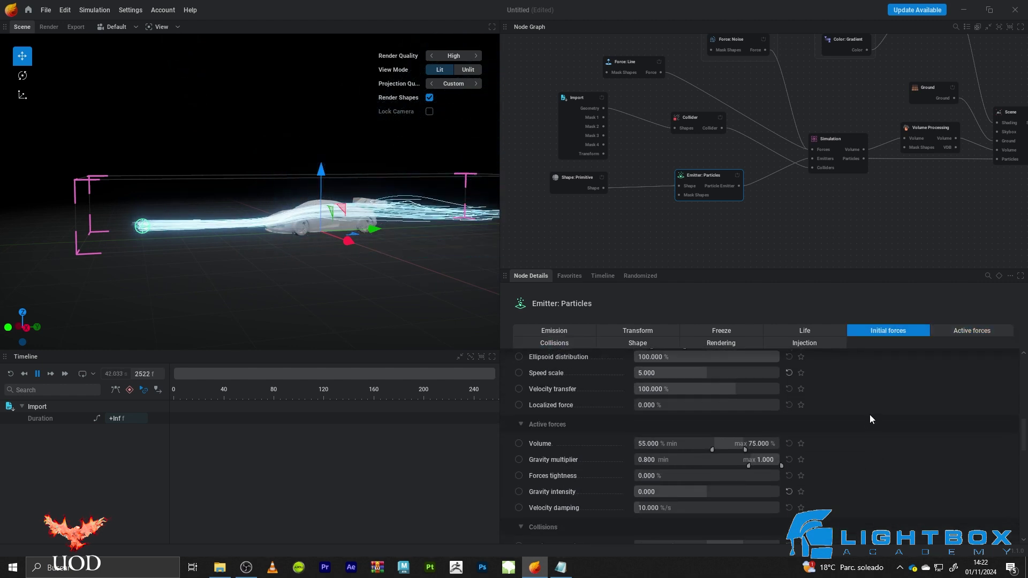
scroll(814, 455, up, 1)
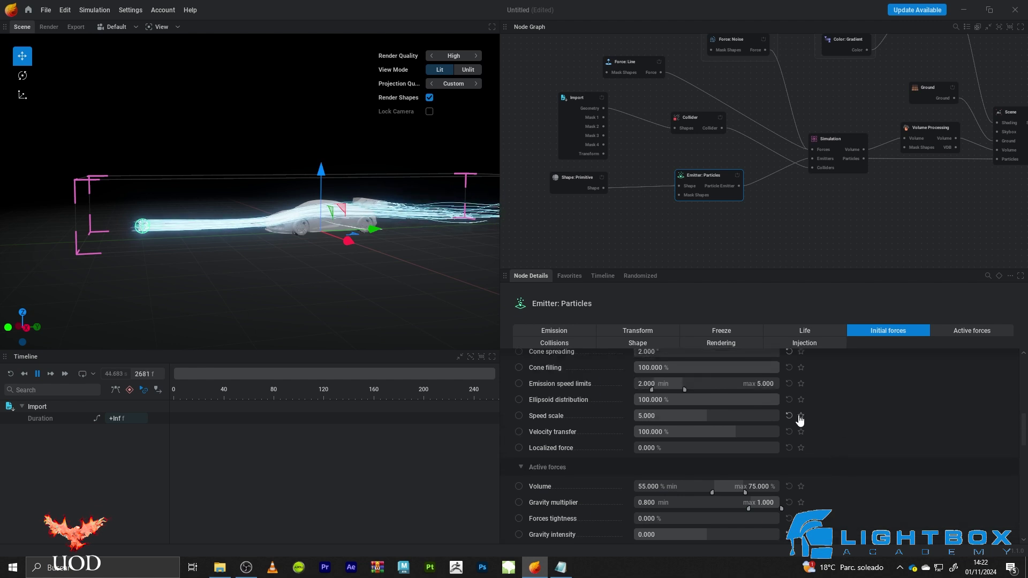
- Duplicate the sphere shape primitive, connect the copy to the particle emitter's Shape input, and move it to about X 0.012 m
drag(241, 252, 471, 257)
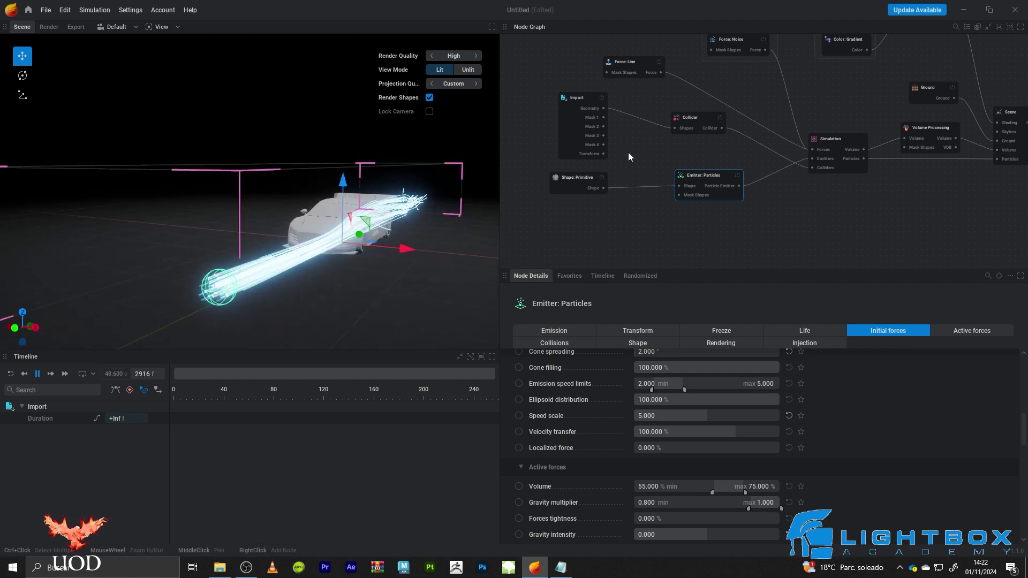
middle_drag(595, 206, 609, 204)
click(589, 171)
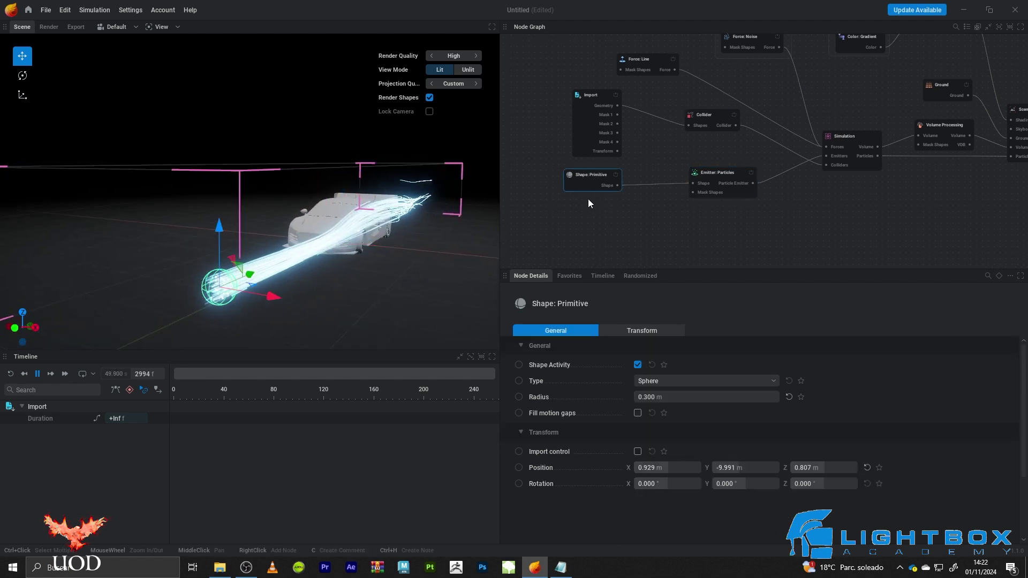
key(ctrl+d)
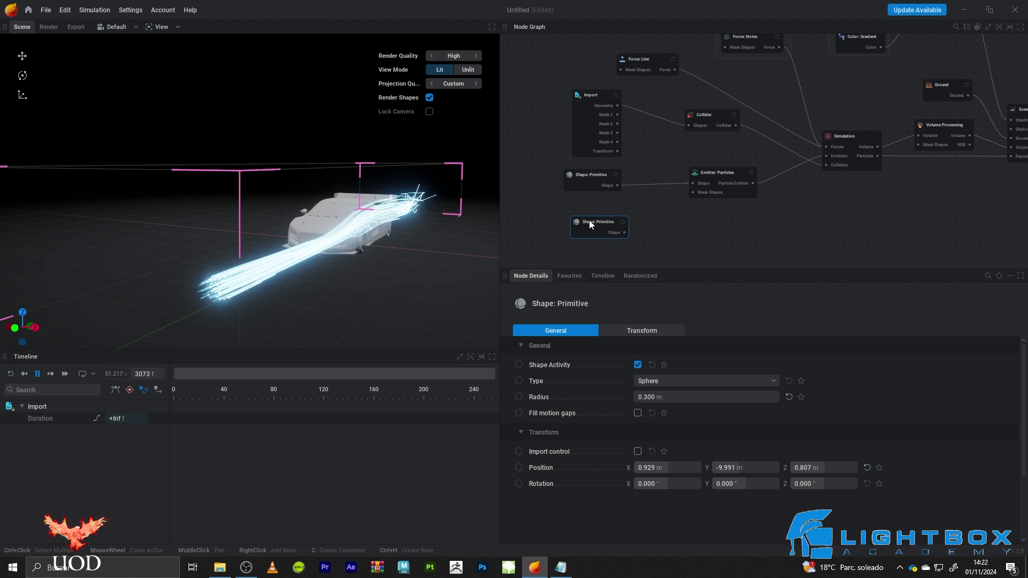
drag(609, 235, 693, 183)
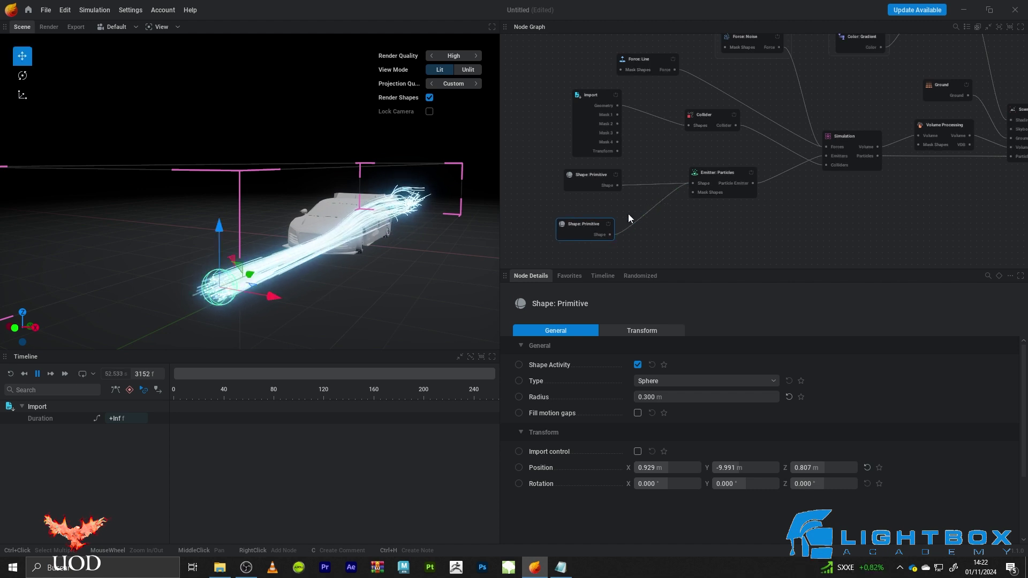
drag(375, 278, 353, 285)
drag(349, 286, 367, 155)
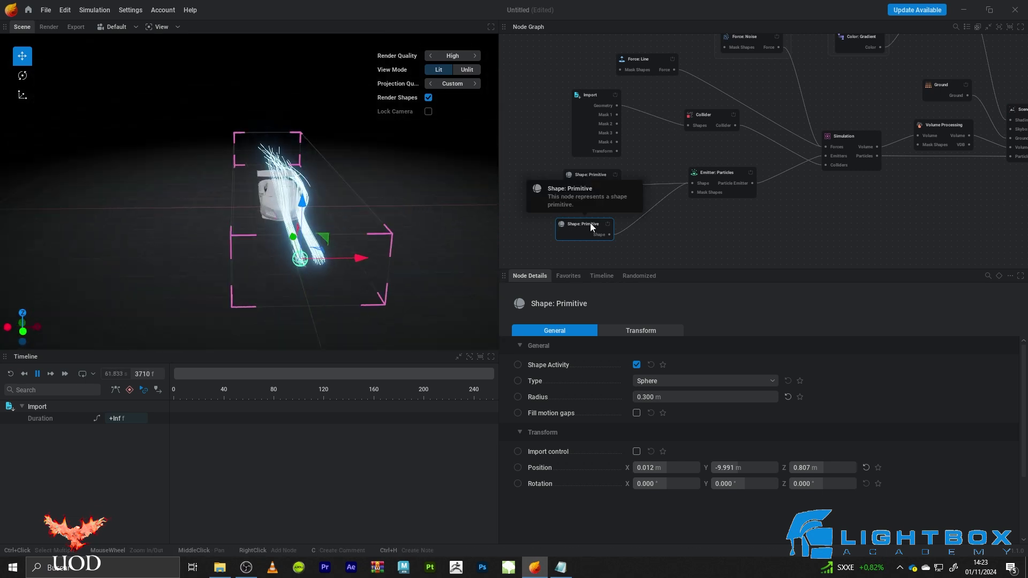
- Add a third sphere by duplicating the second, connect it to the emitter's Shape input, and move it to about X -0.739 m
key(ctrl+d)
middle_drag(681, 228, 674, 197)
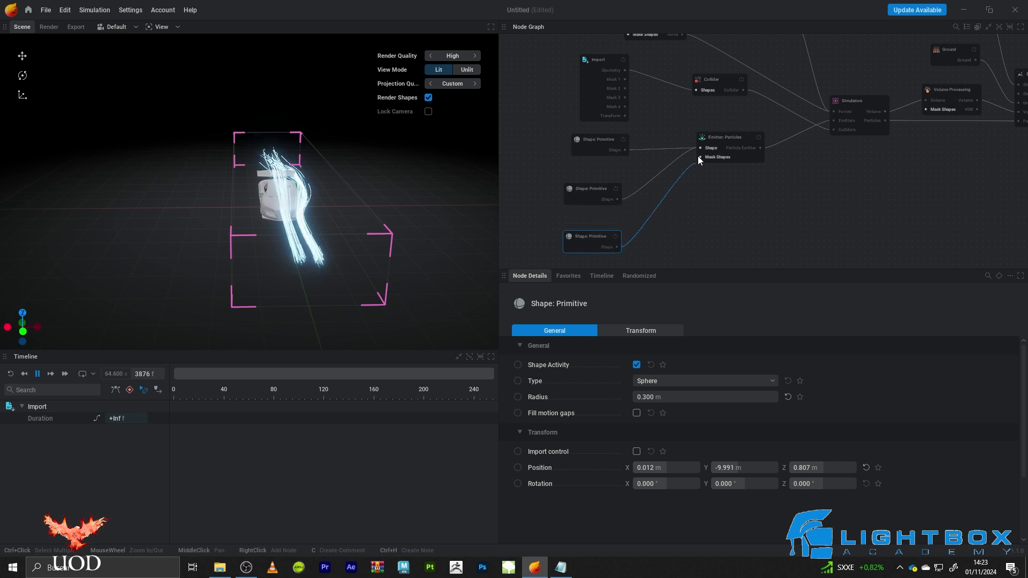
drag(705, 147, 705, 148)
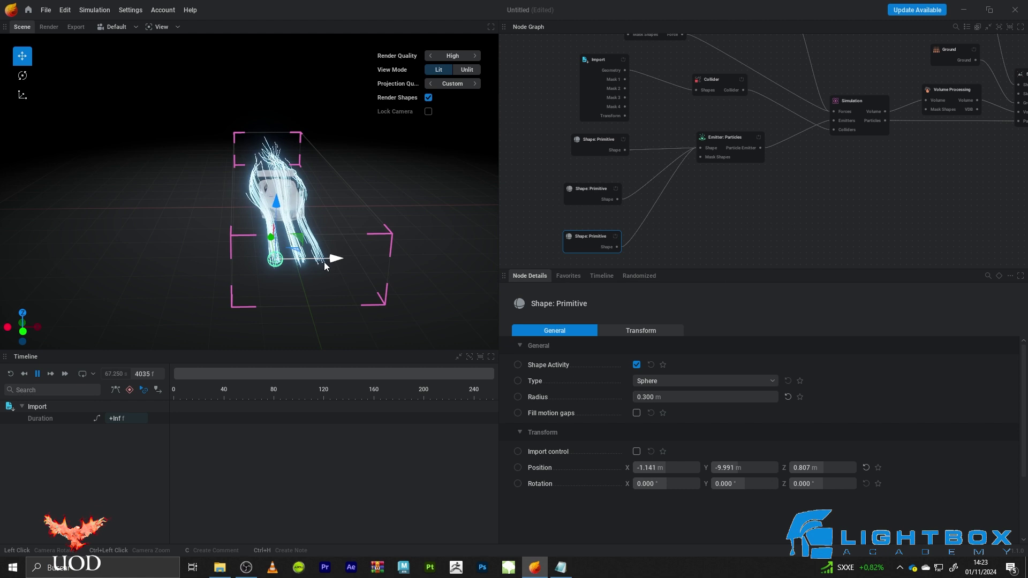
drag(335, 186, 311, 328)
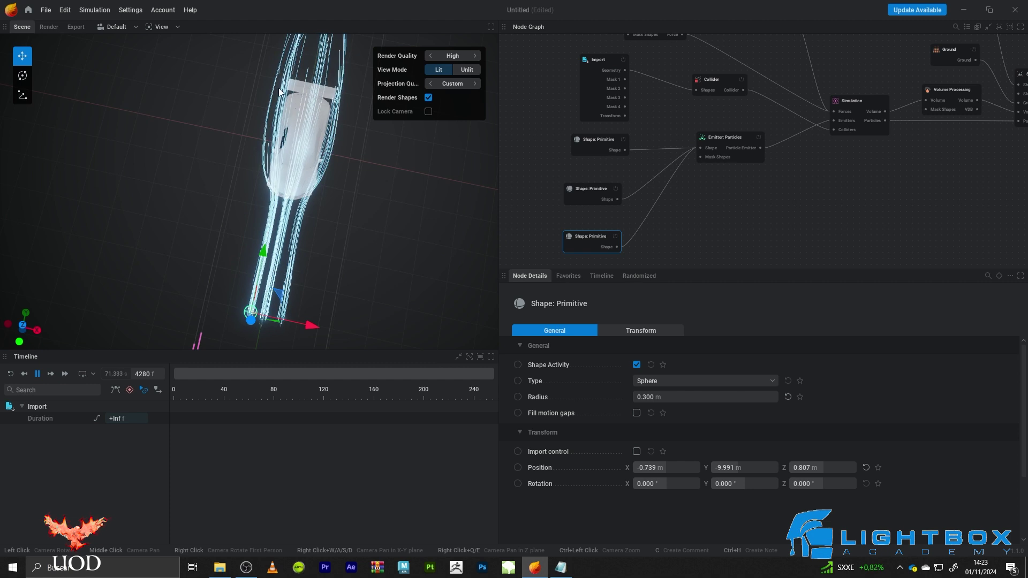
- Raise the middle sphere primitive to about Z 0.997 m and check how its trails flow over the car
drag(396, 222, 239, 201)
click(592, 191)
drag(204, 143, 321, 206)
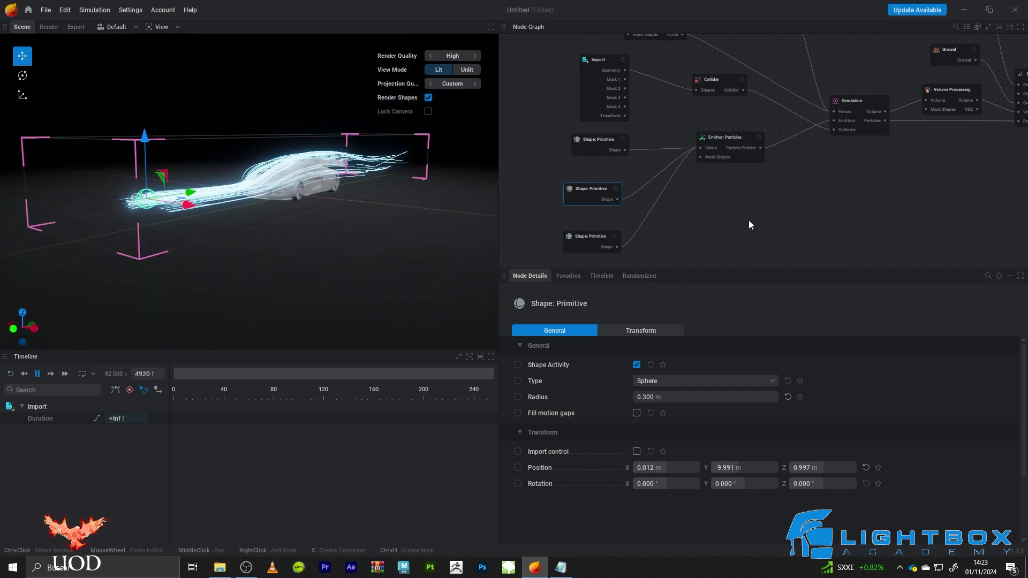
drag(299, 229, 282, 319)
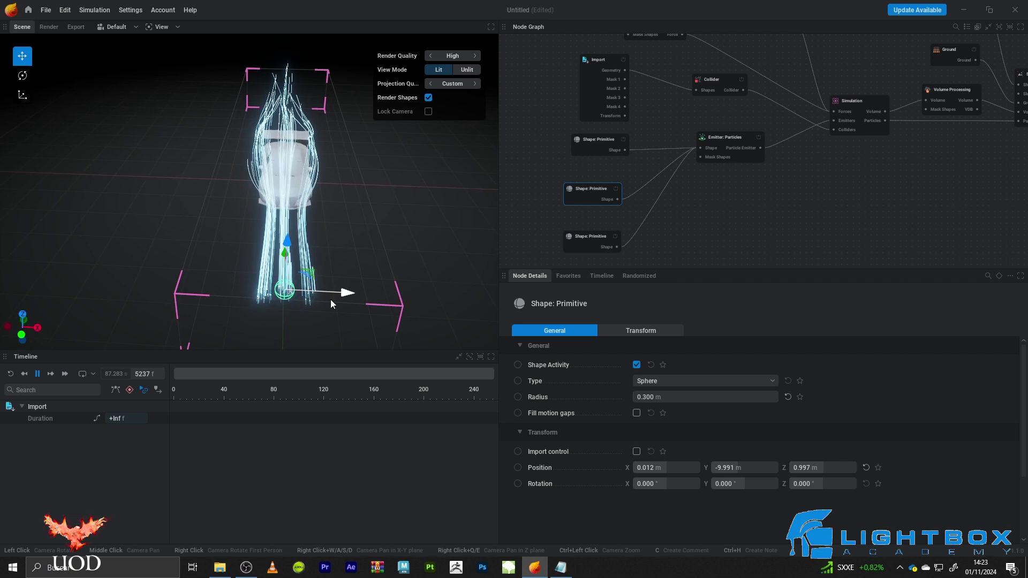
- Move the original sphere primitive inward to about X 0.852 m and check the trails around the car
click(598, 140)
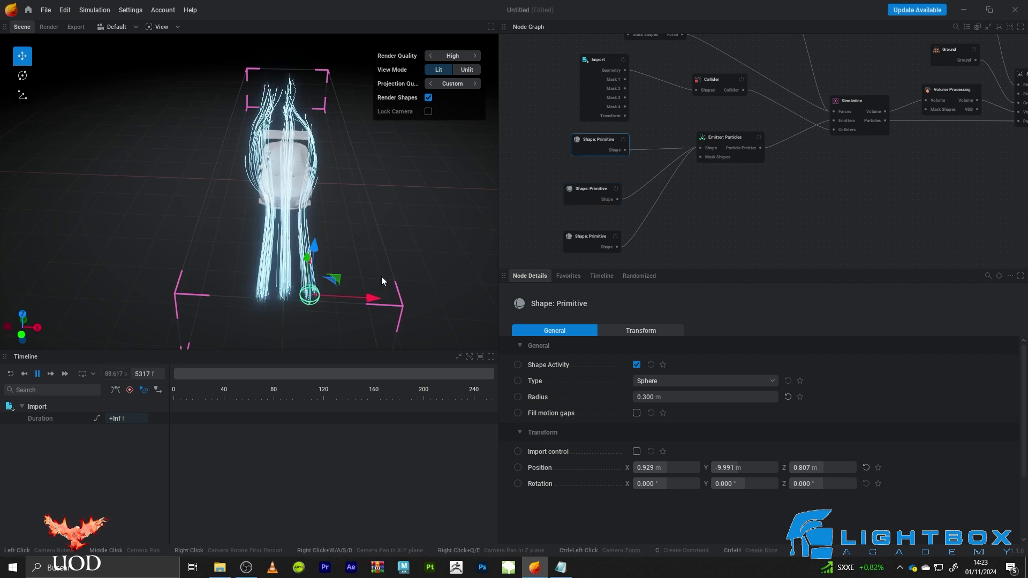
drag(375, 300, 368, 299)
drag(428, 207, 151, 208)
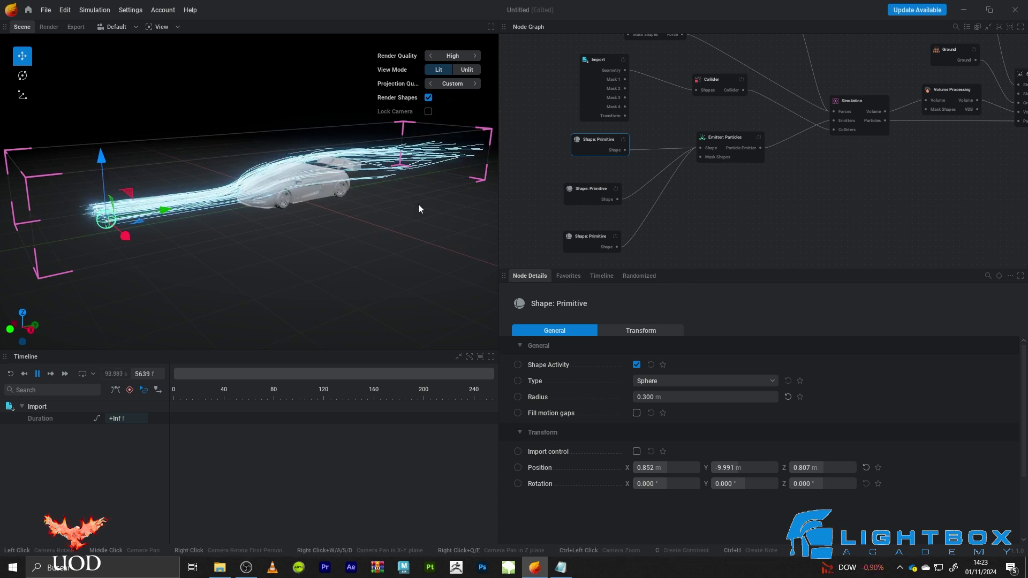
drag(419, 204, 407, 241)
- Set the particle emitter's color modulation type to Modulation Over Speed and enable Flip modulation gradient
middle_drag(748, 206, 699, 255)
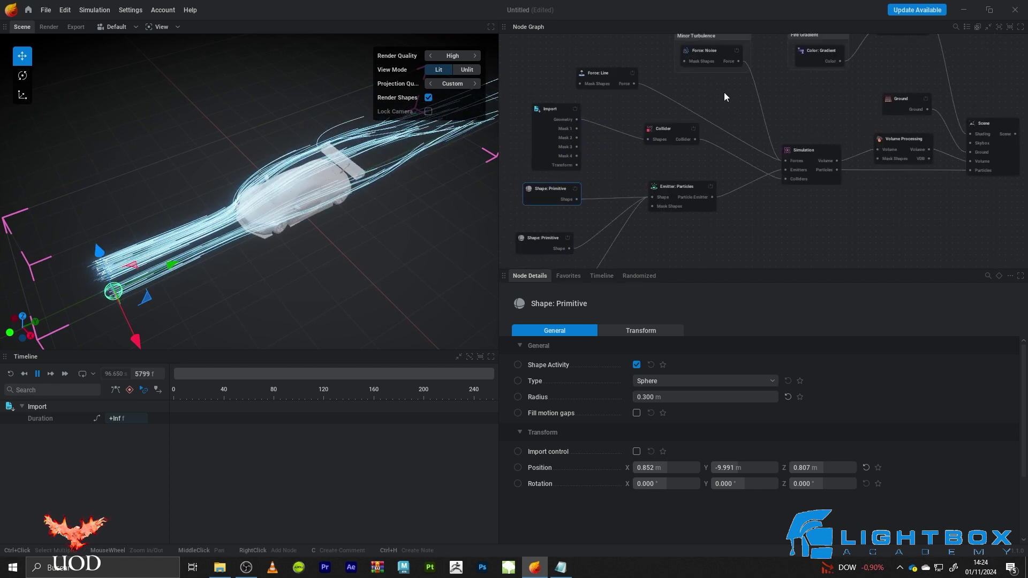
middle_drag(739, 241, 800, 173)
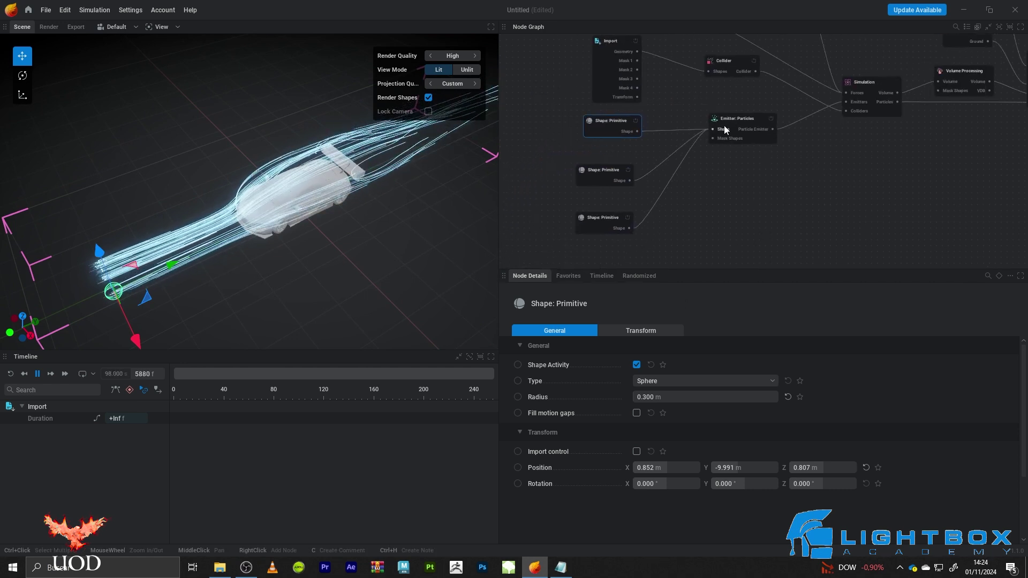
click(724, 118)
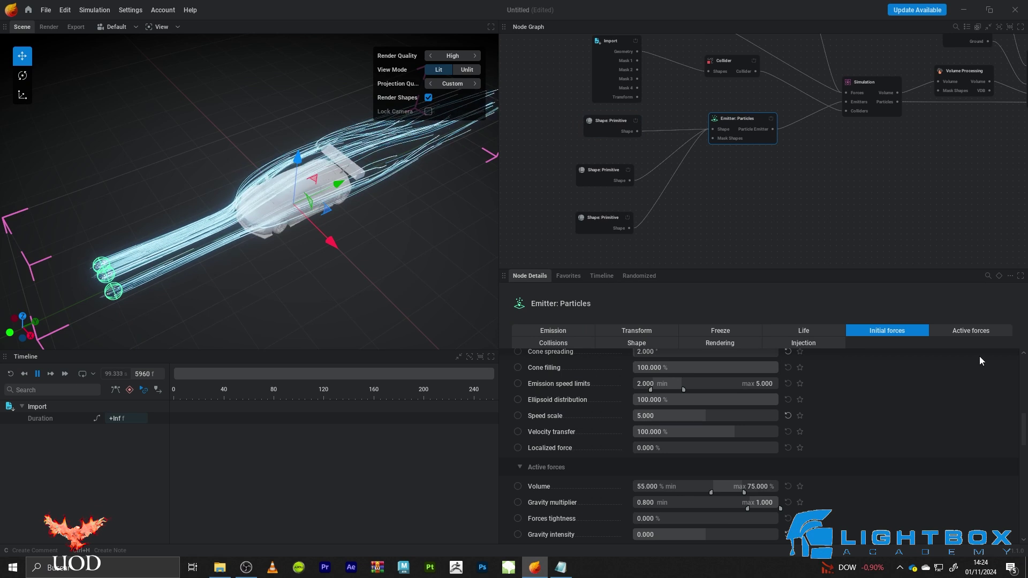
click(712, 342)
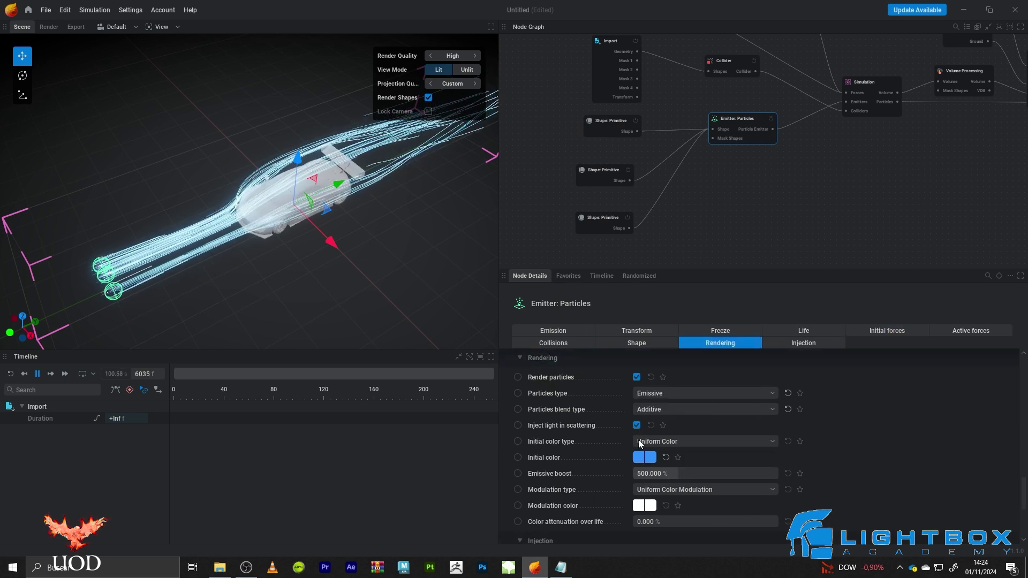
scroll(642, 447, down, 2)
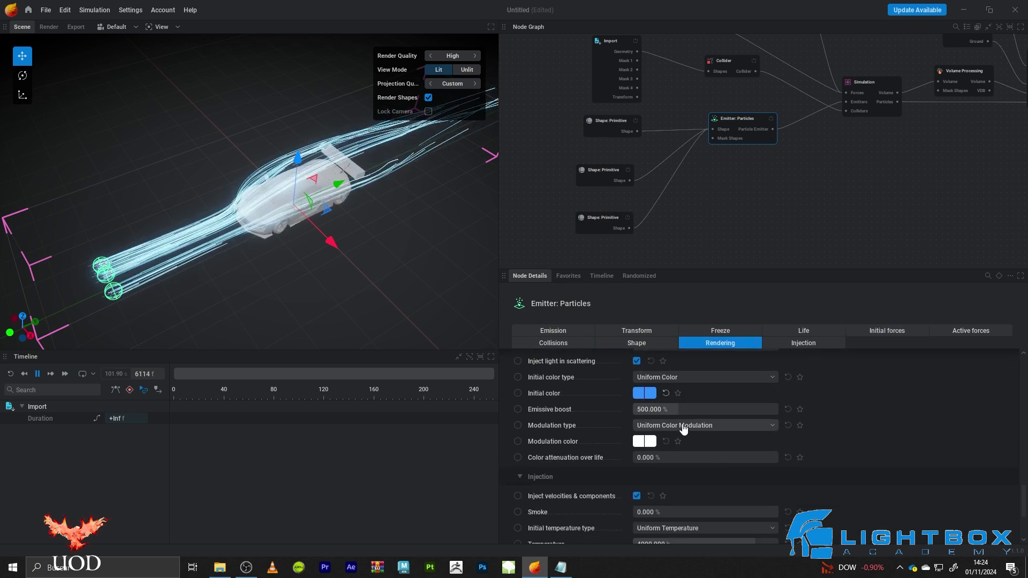
click(667, 426)
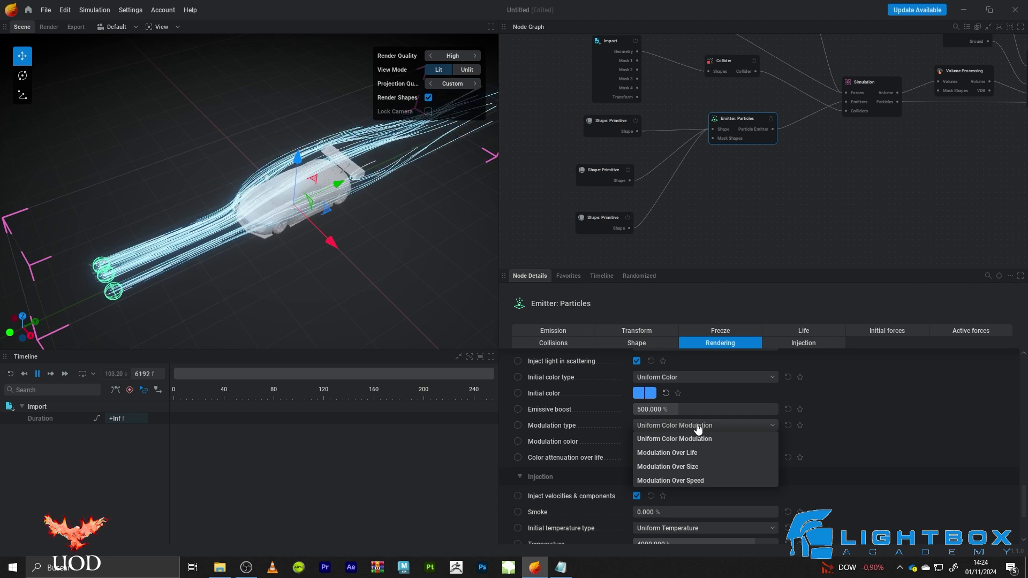
click(705, 481)
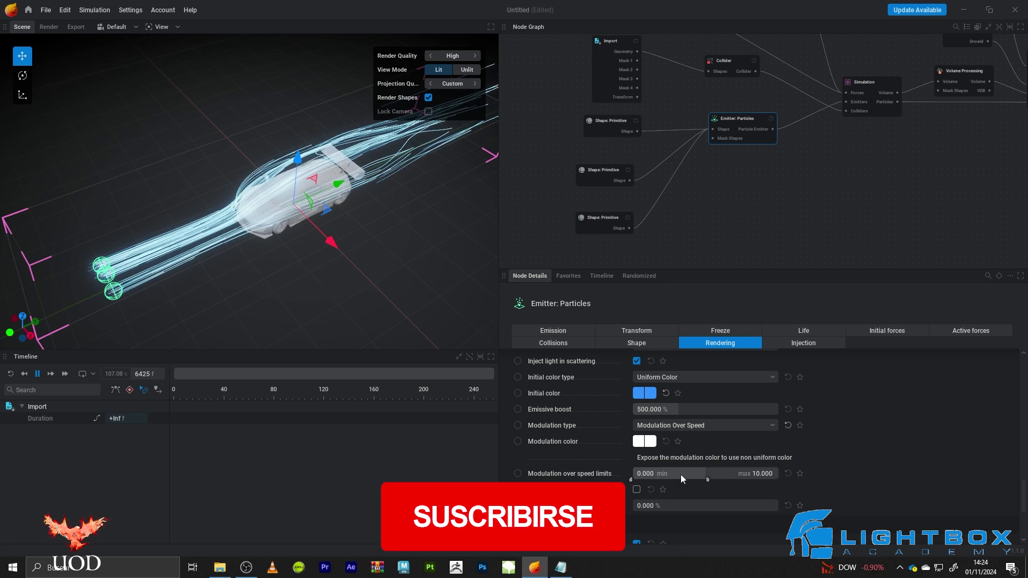
click(636, 490)
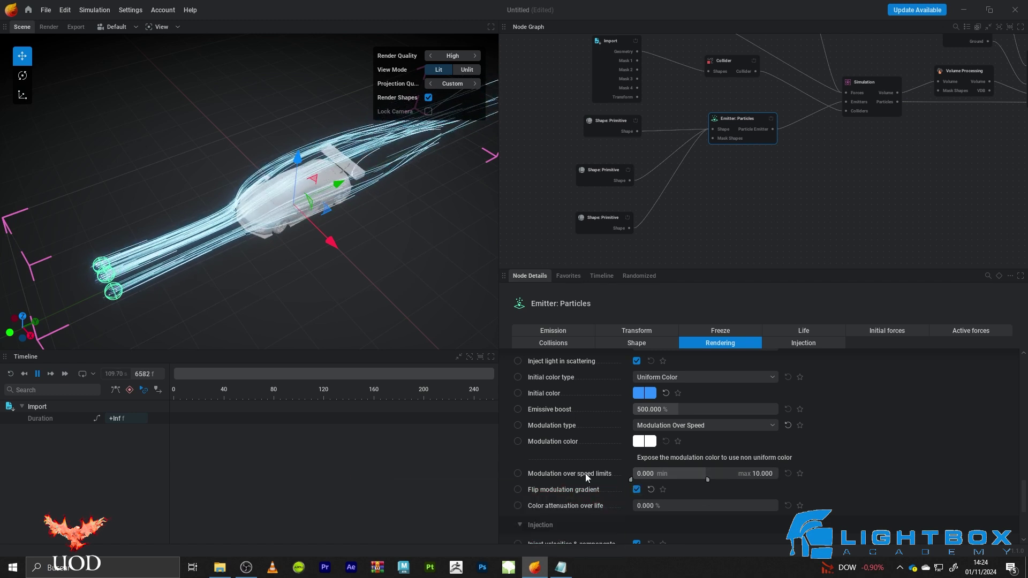
- Expose the emitter's modulation color as a node input and connect a new Color: Gradient node to it
click(518, 441)
click(518, 442)
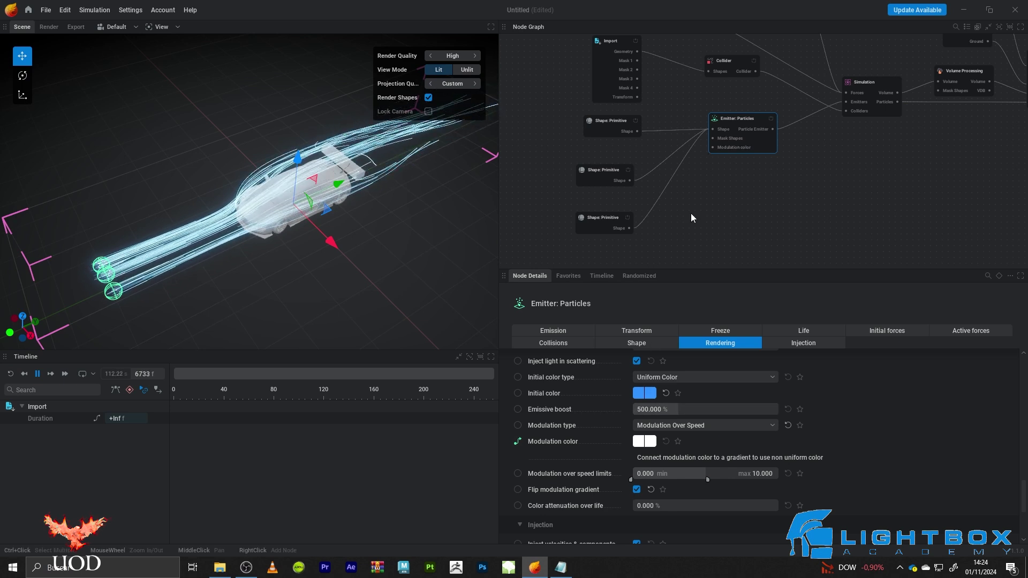
drag(714, 147, 659, 243)
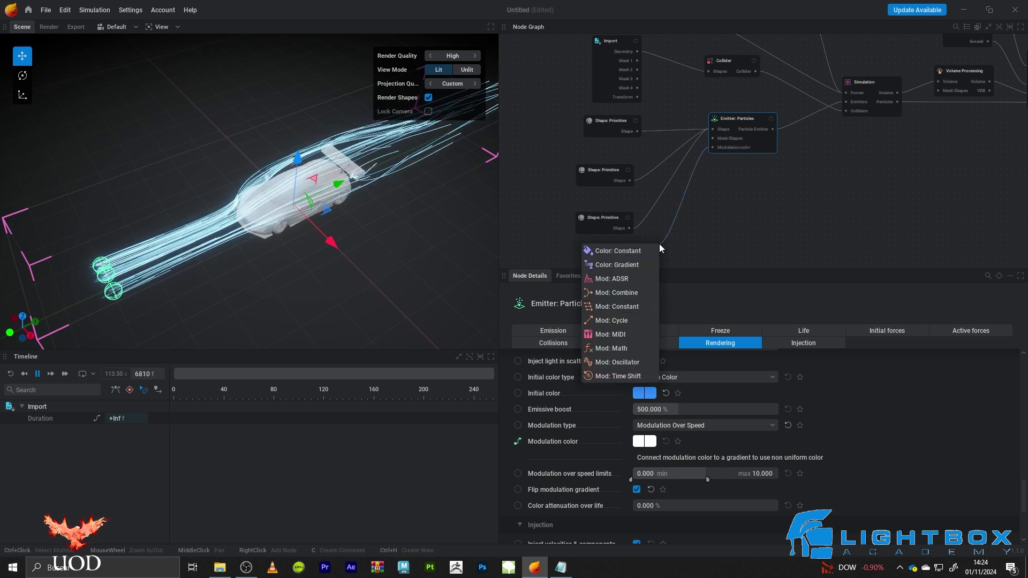
click(629, 267)
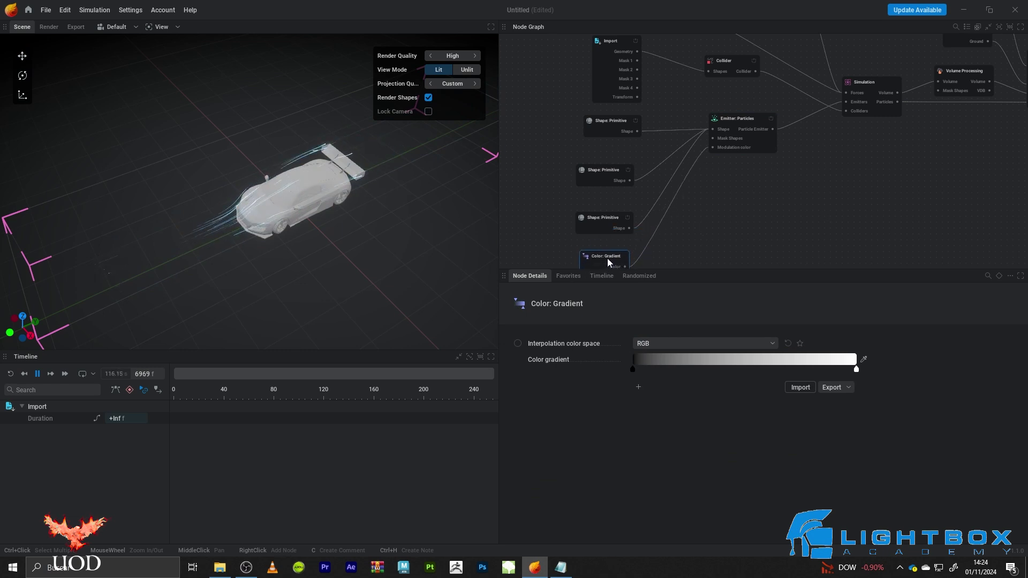
middle_drag(704, 235, 715, 205)
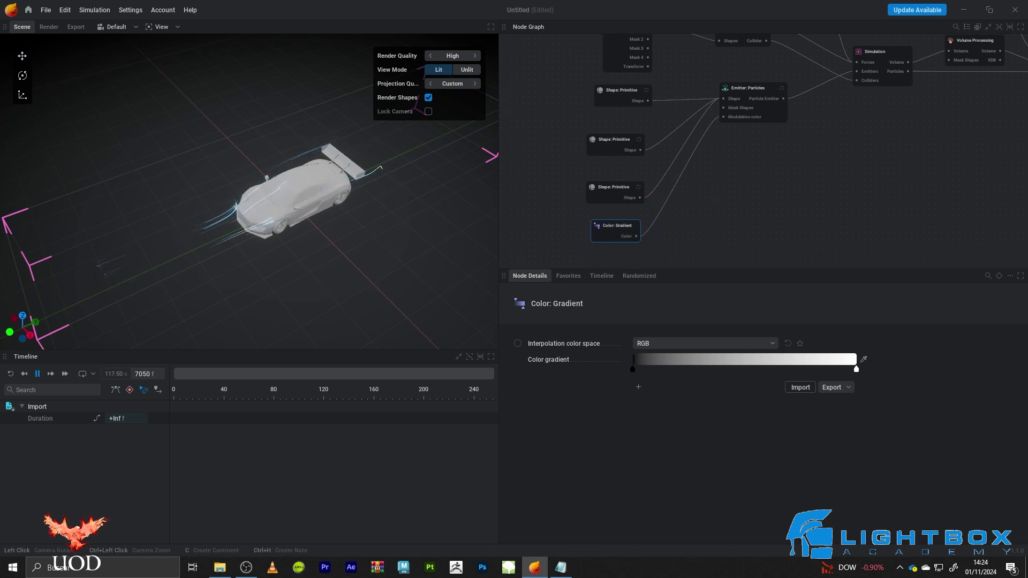
drag(195, 267, 194, 244)
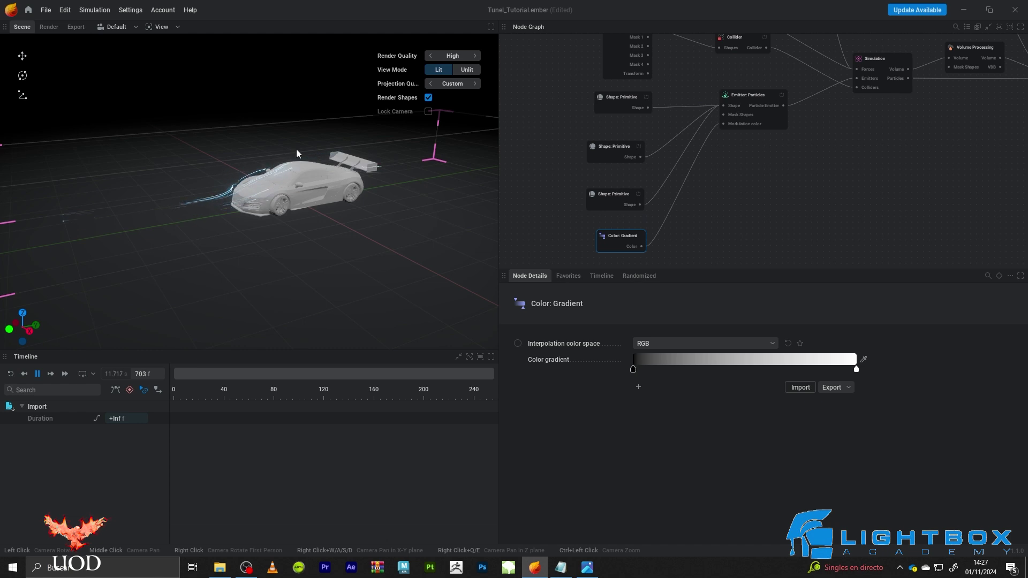
- Set the first color stop of the Color: Gradient node to orange and check the trails around the car
drag(355, 171, 129, 151)
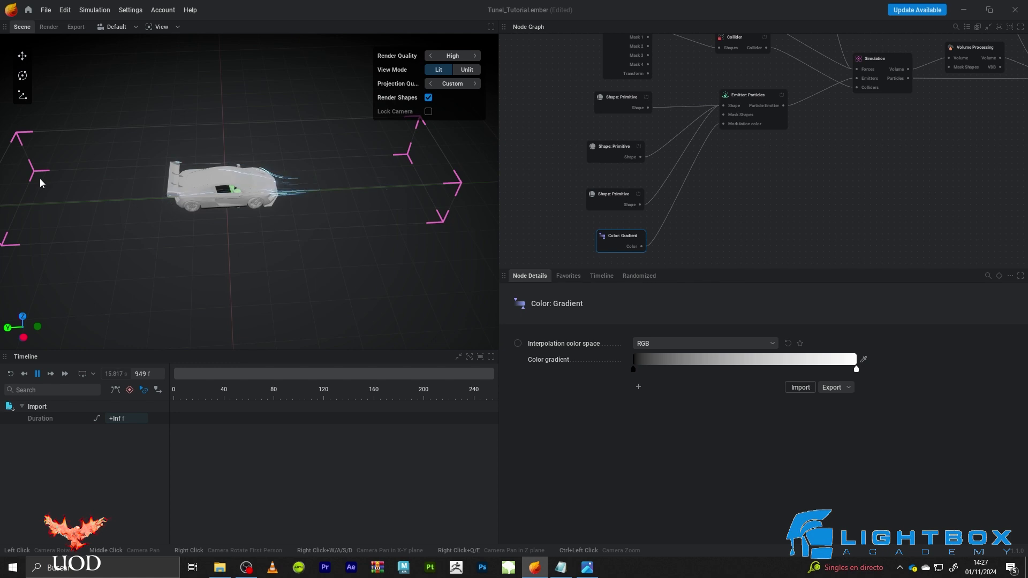
drag(307, 103, 434, 255)
click(633, 369)
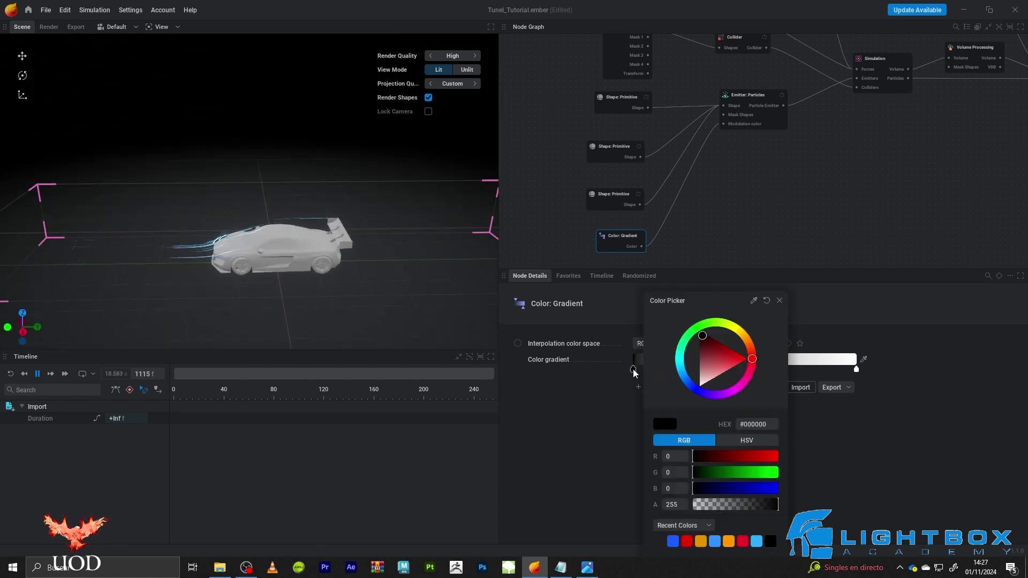
drag(724, 353, 753, 334)
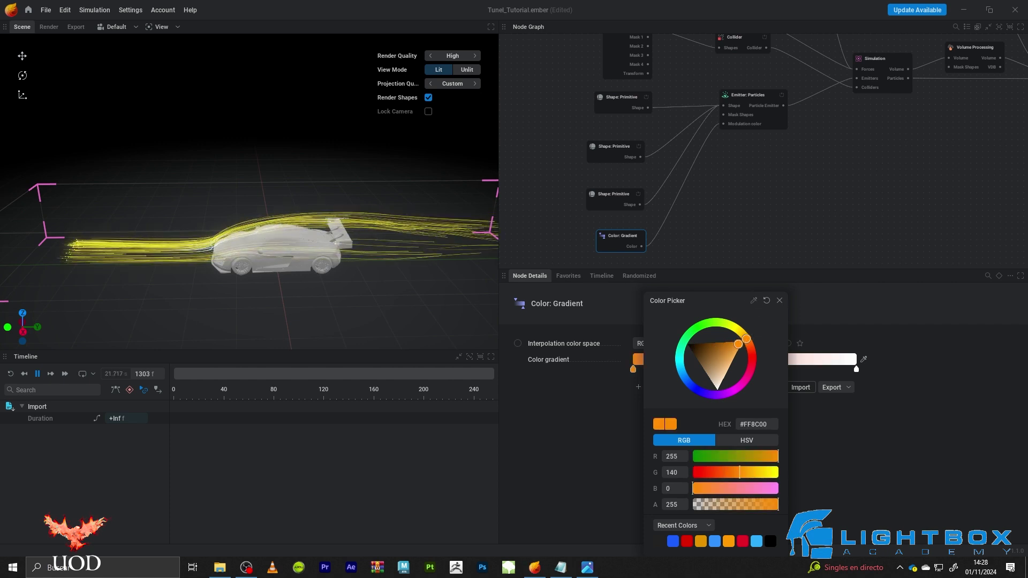
click(316, 335)
drag(315, 319, 318, 203)
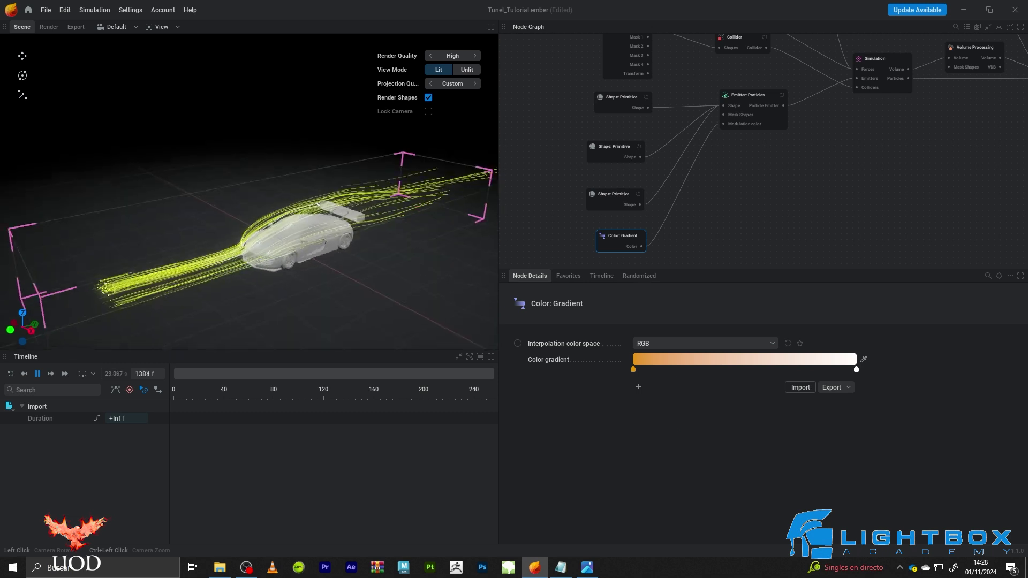
- Add a red stop, #E40000, about one third of the way along the color gradient
click(705, 366)
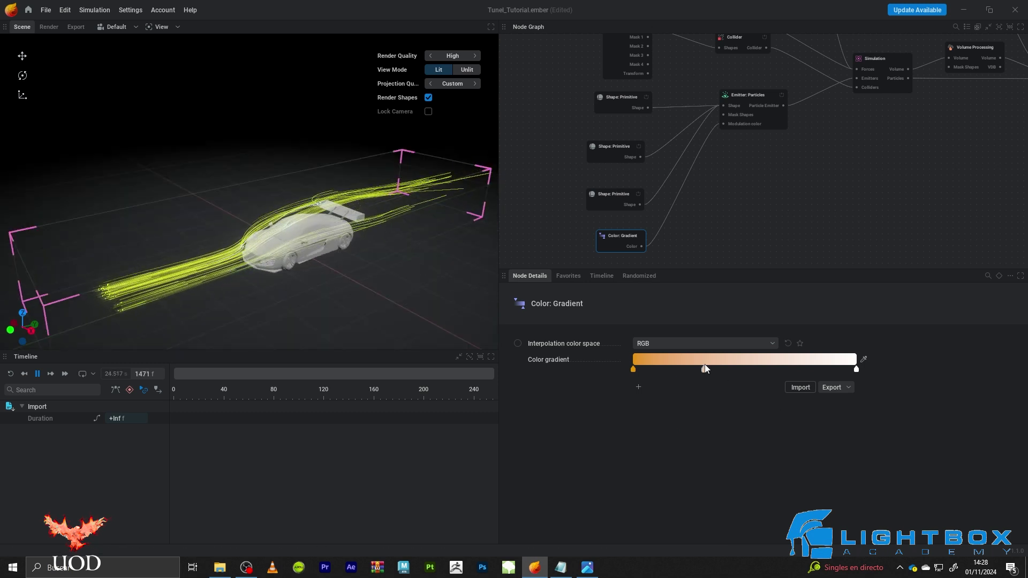
click(705, 369)
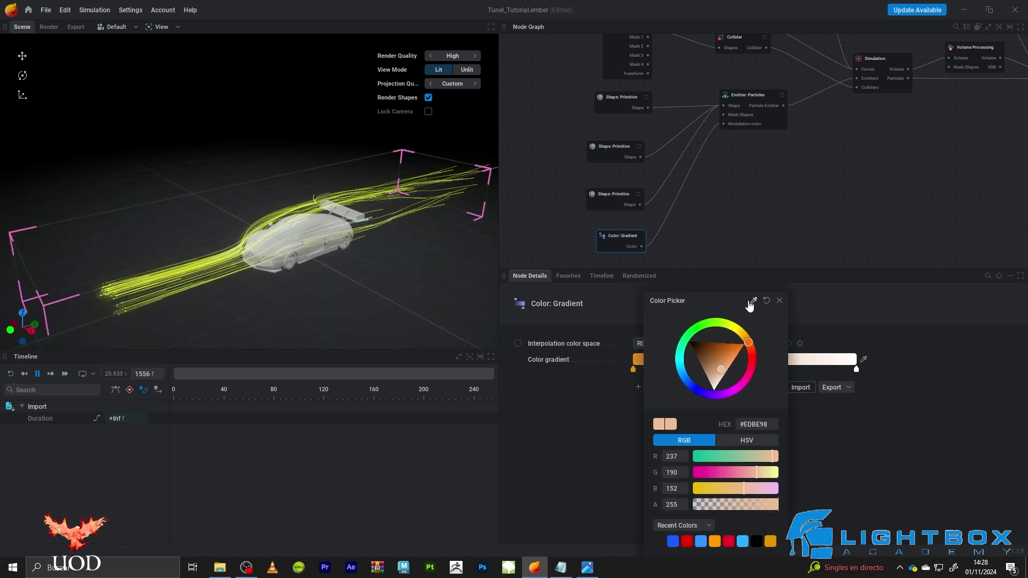
click(686, 541)
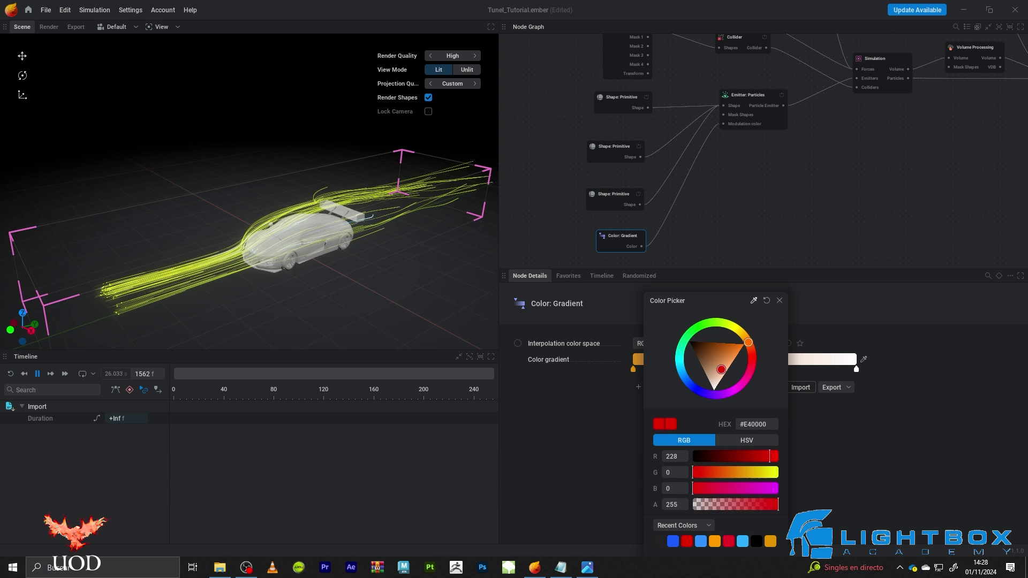
click(832, 214)
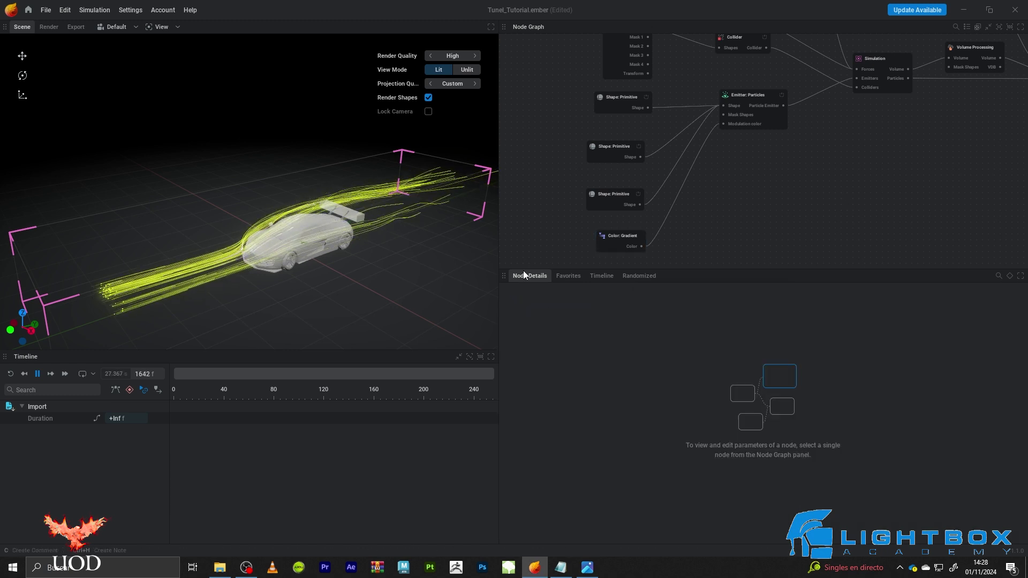
click(628, 243)
drag(704, 370, 701, 370)
- Add a black stop at the gradient's midpoint, and shift the white end stop just beyond it and recolor it blue
click(750, 367)
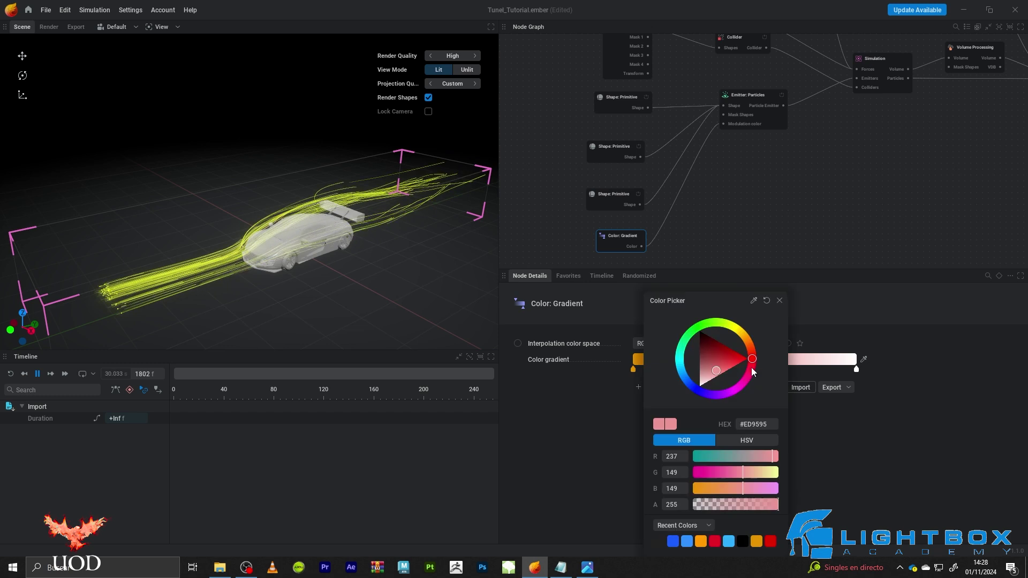
click(698, 340)
click(897, 347)
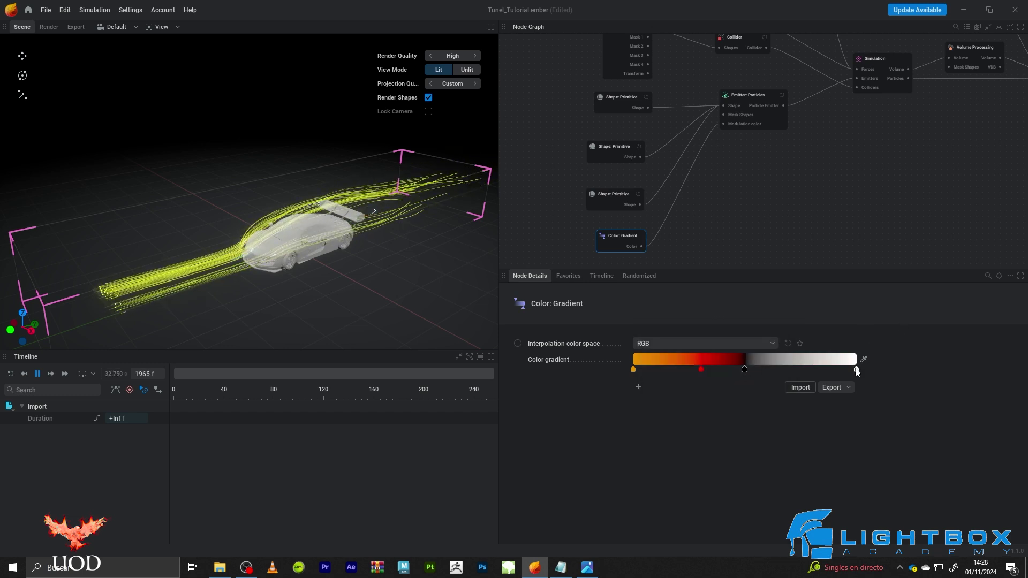
click(767, 370)
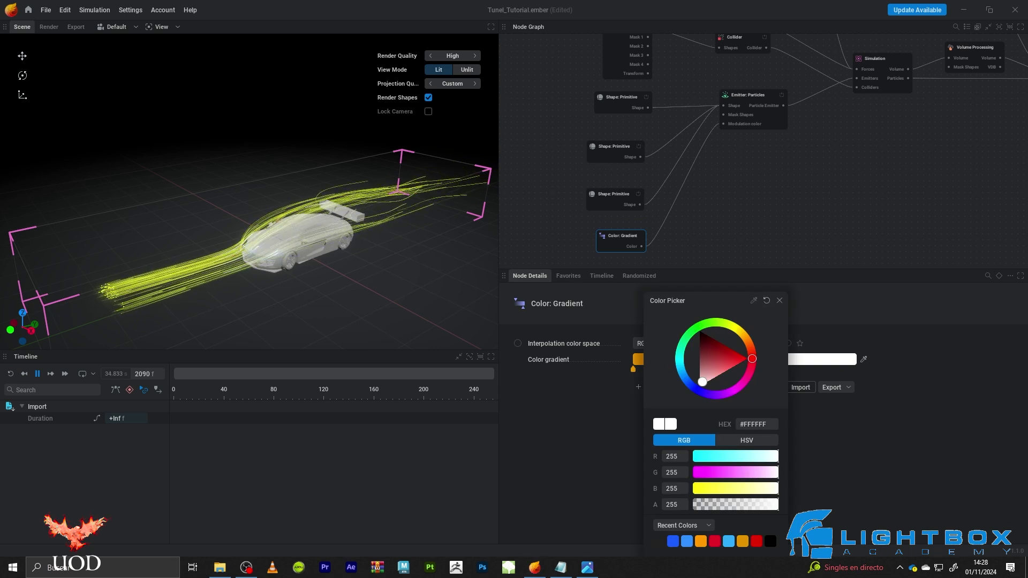
click(672, 541)
click(903, 434)
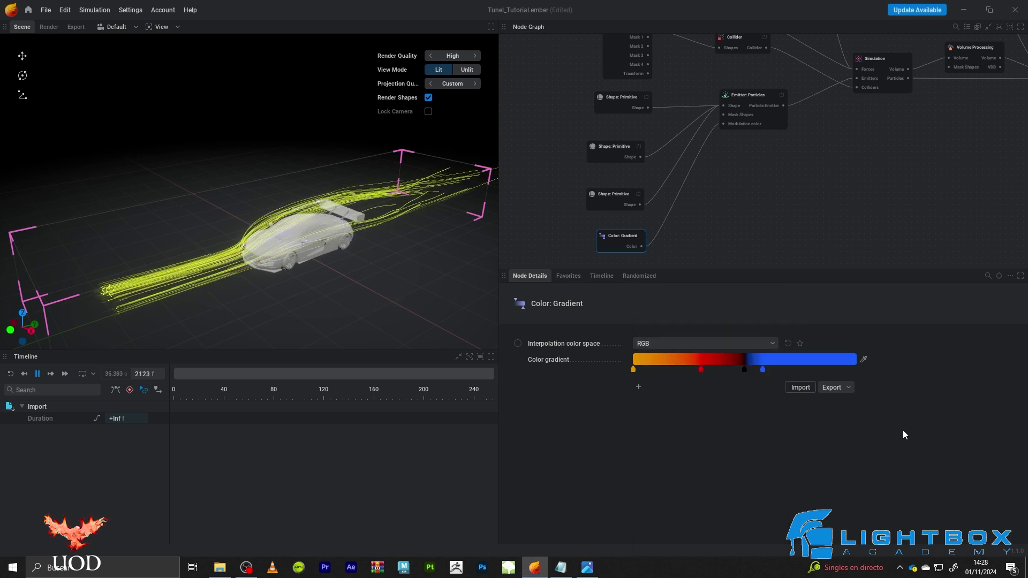
- Try moving the red gradient stop past the blue stop toward the gradient's far end
drag(367, 293, 300, 252)
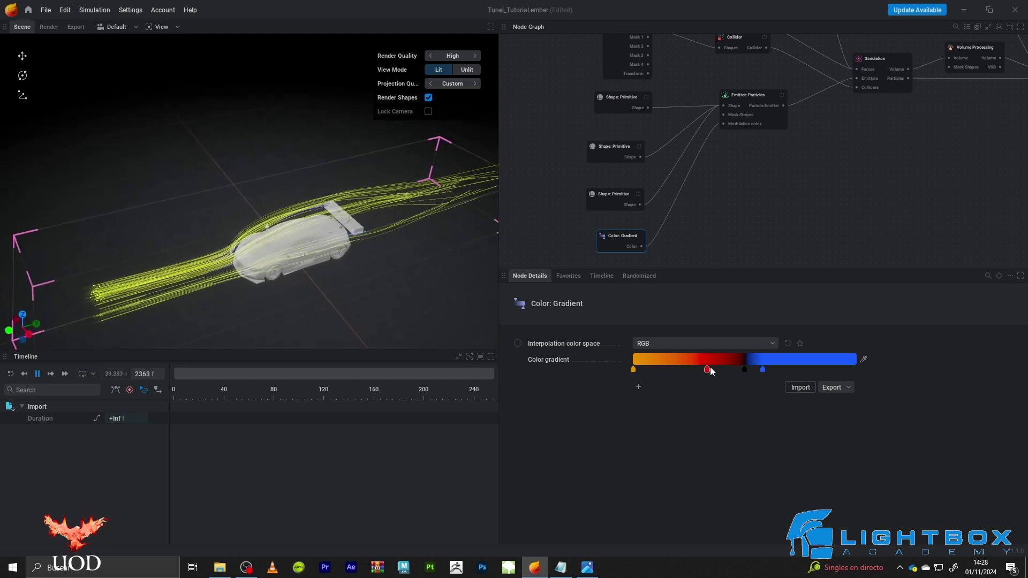
drag(754, 368, 876, 371)
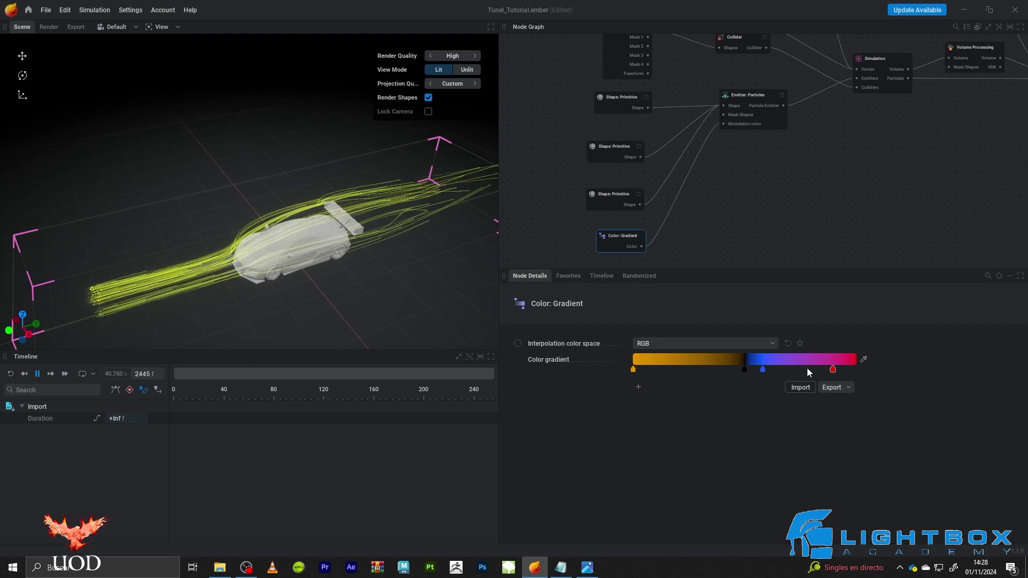
click(710, 266)
- Set the particle emitter's modulation over speed limits to 7.868 min and 19.926 max, and check the trail colors
click(742, 99)
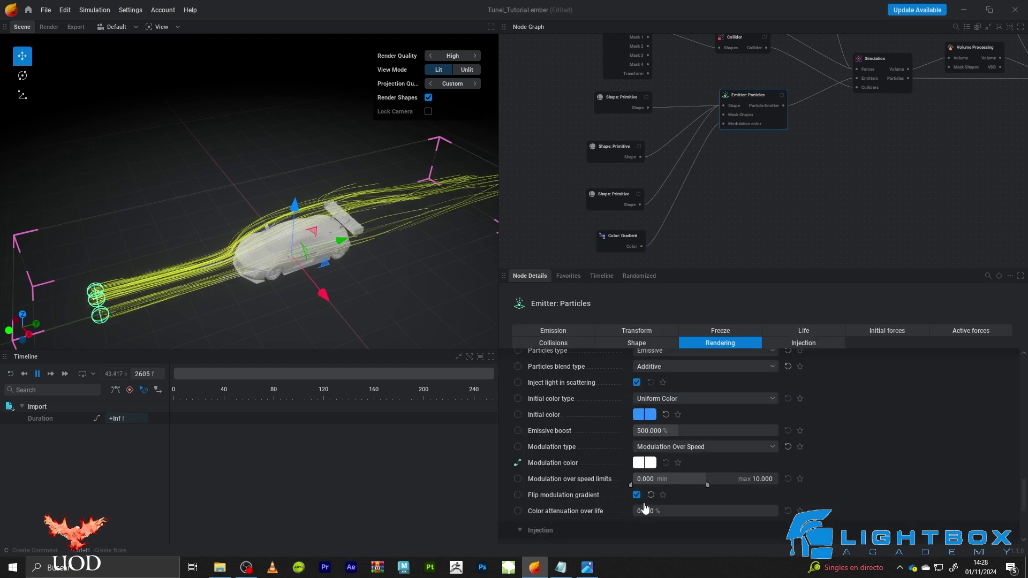
drag(629, 487, 779, 491)
drag(257, 160, 300, 134)
drag(241, 176, 257, 209)
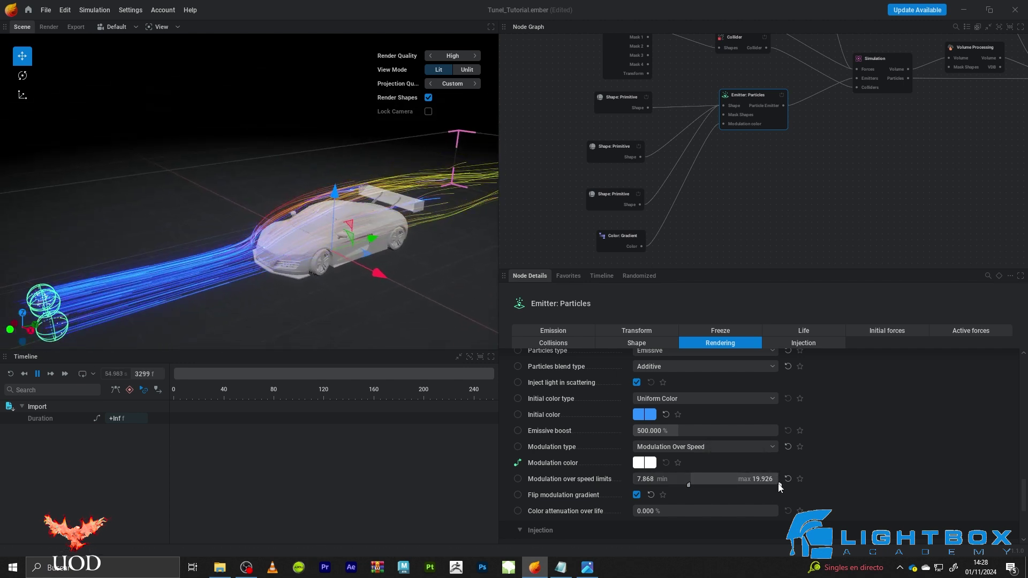
- View the car from above and try moving the gradient's red stop close to the orange stop
click(619, 240)
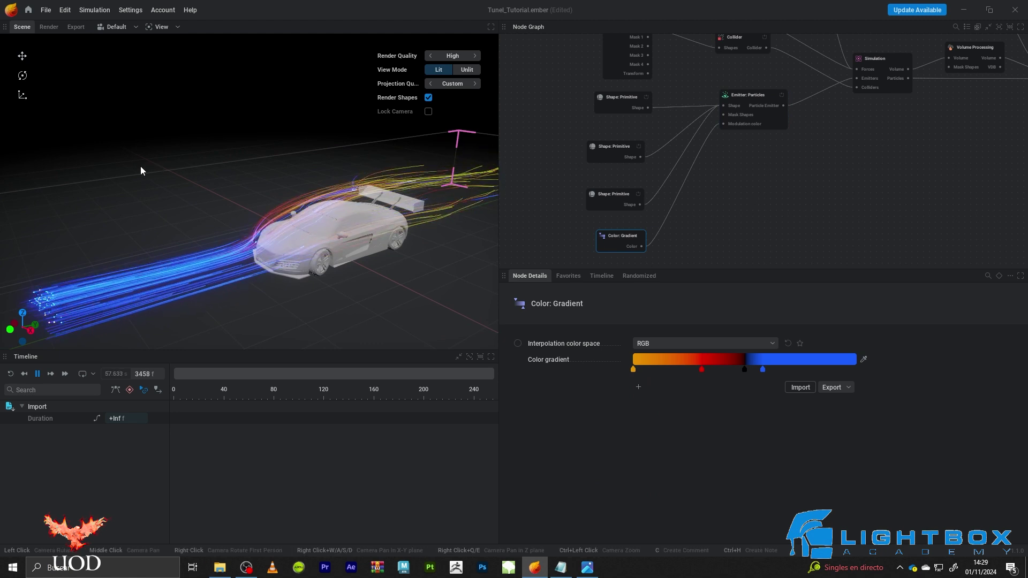
drag(146, 184, 172, 154)
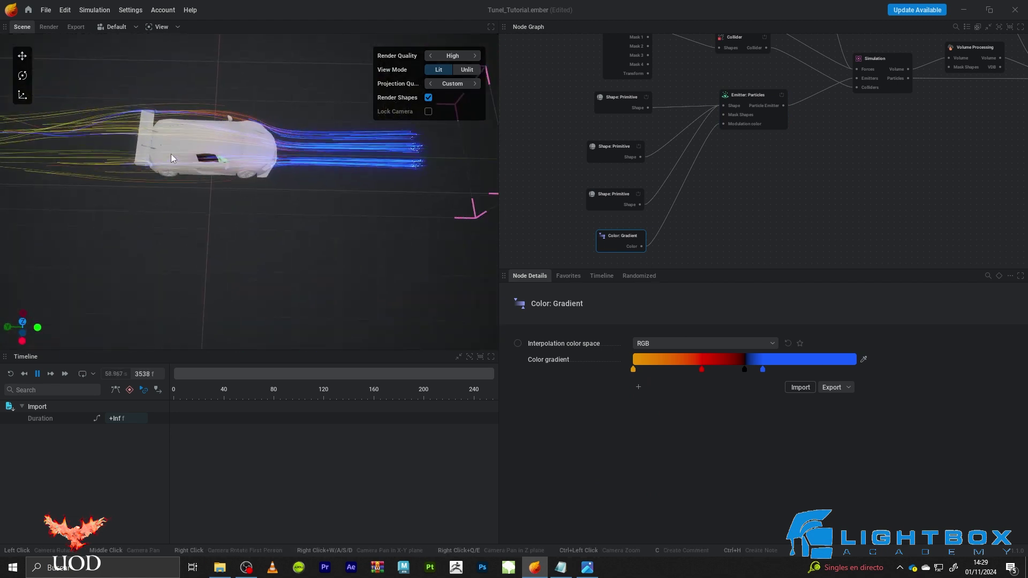
drag(280, 171, 451, 217)
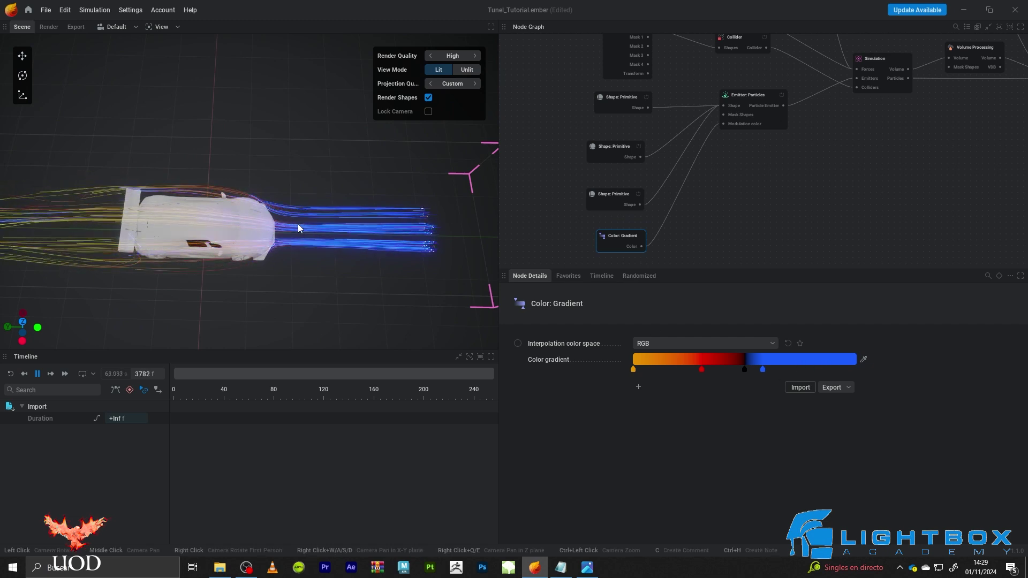
drag(701, 369, 650, 380)
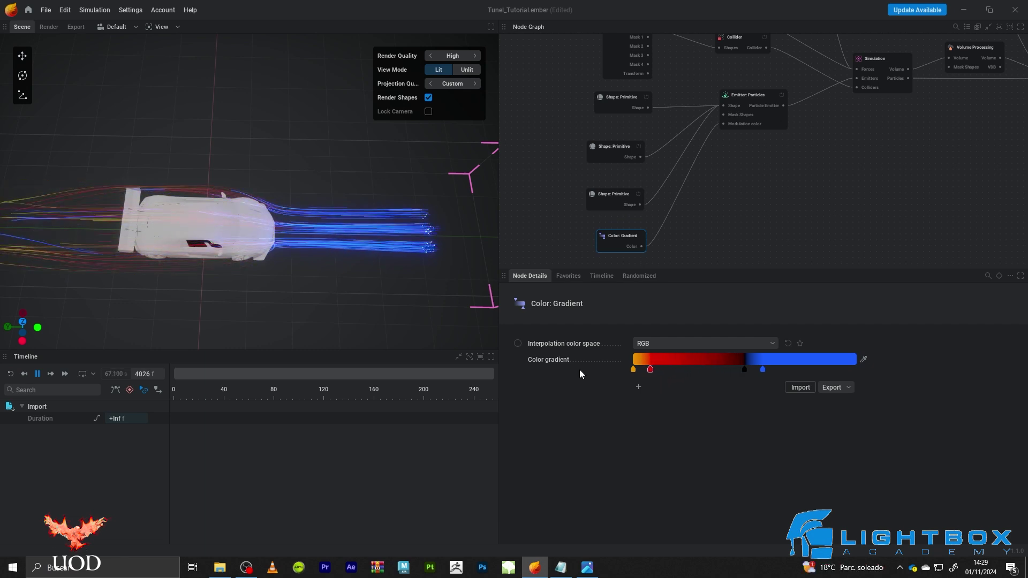
scroll(247, 191, down, 2)
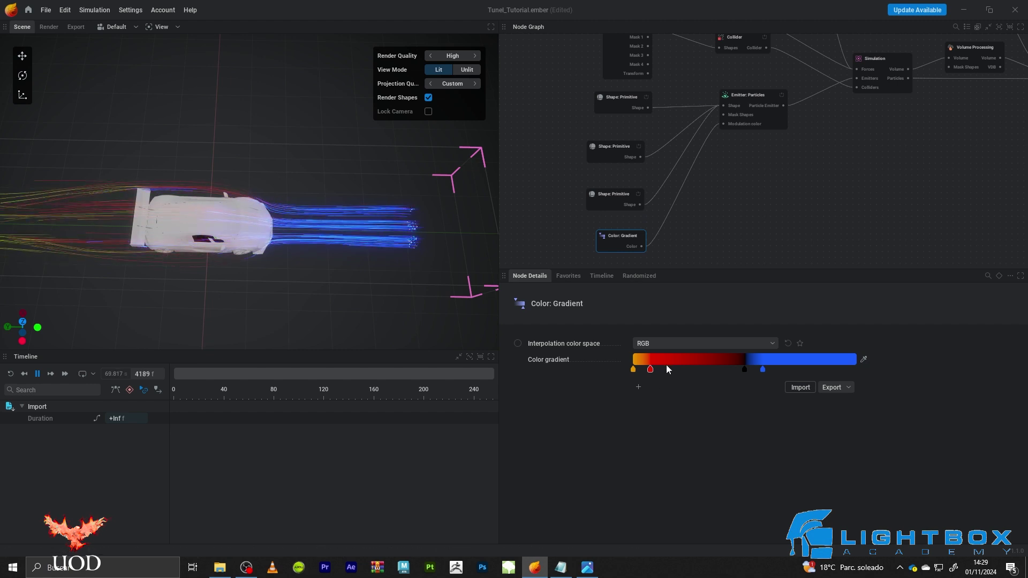
- Delete the gradient's black stop, undo the deletion, and check the trail colors from several angles
click(744, 369)
key(Delete)
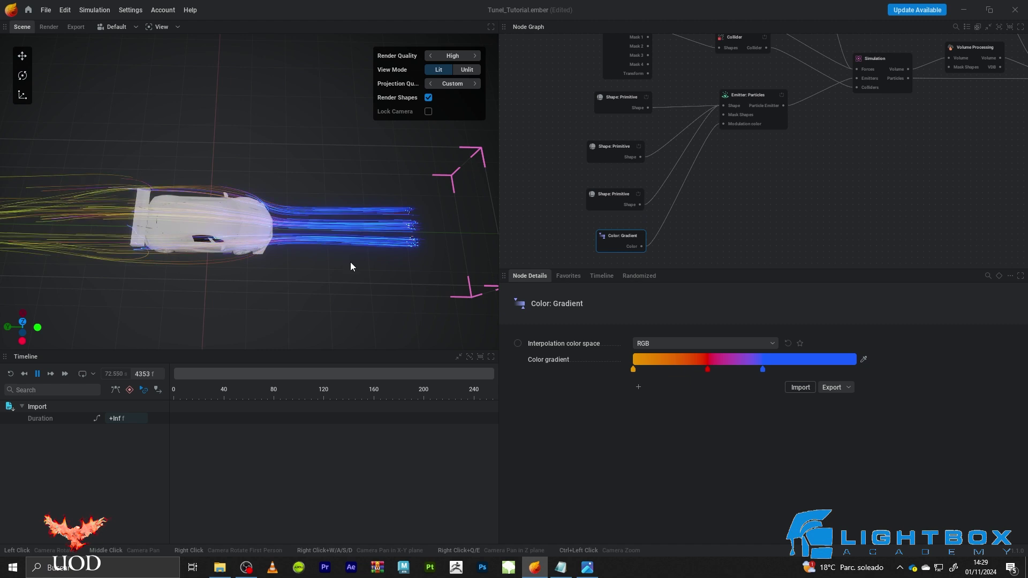
scroll(310, 242, up, 3)
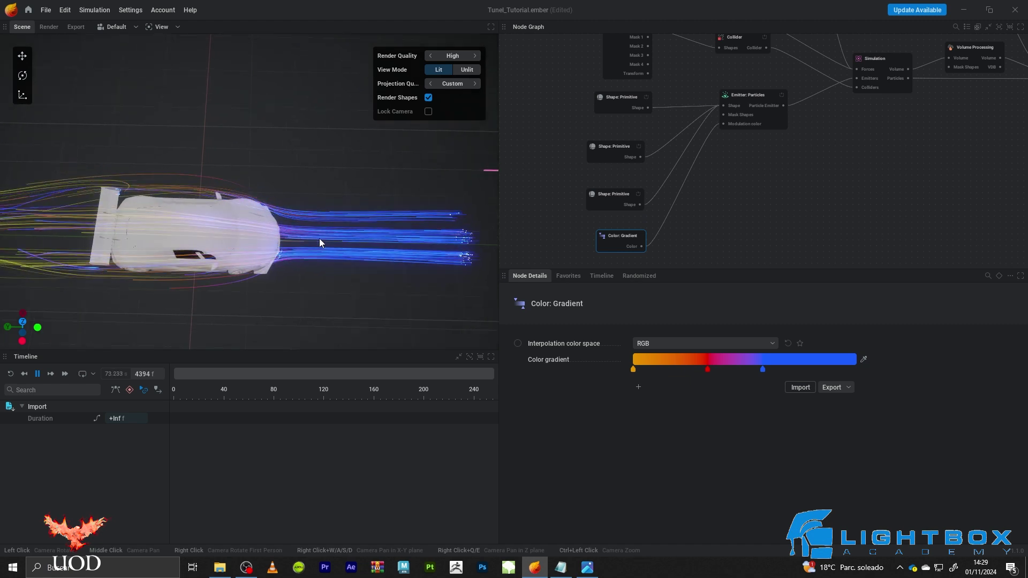
key(ctrl+z)
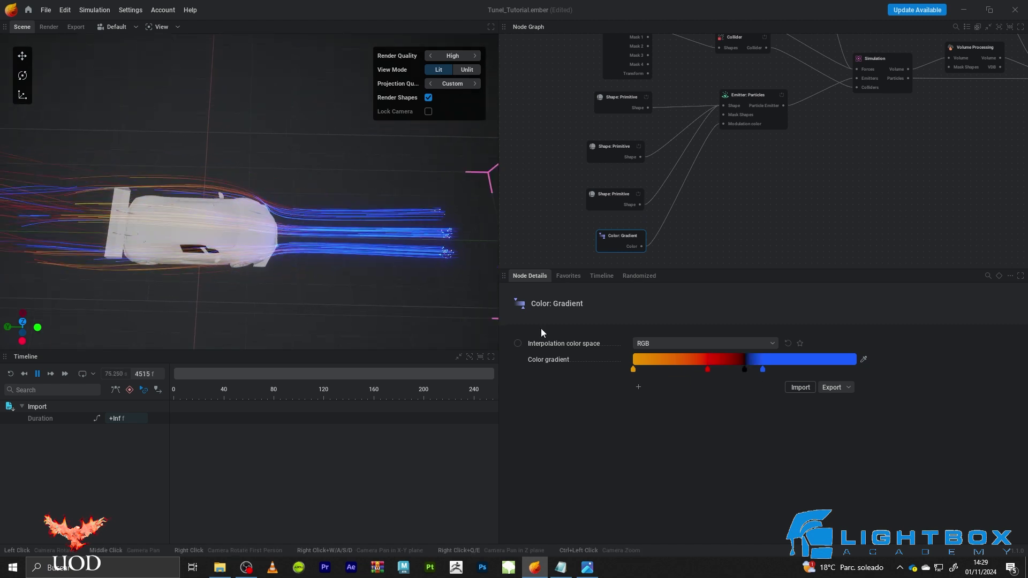
click(708, 369)
drag(257, 203, 311, 278)
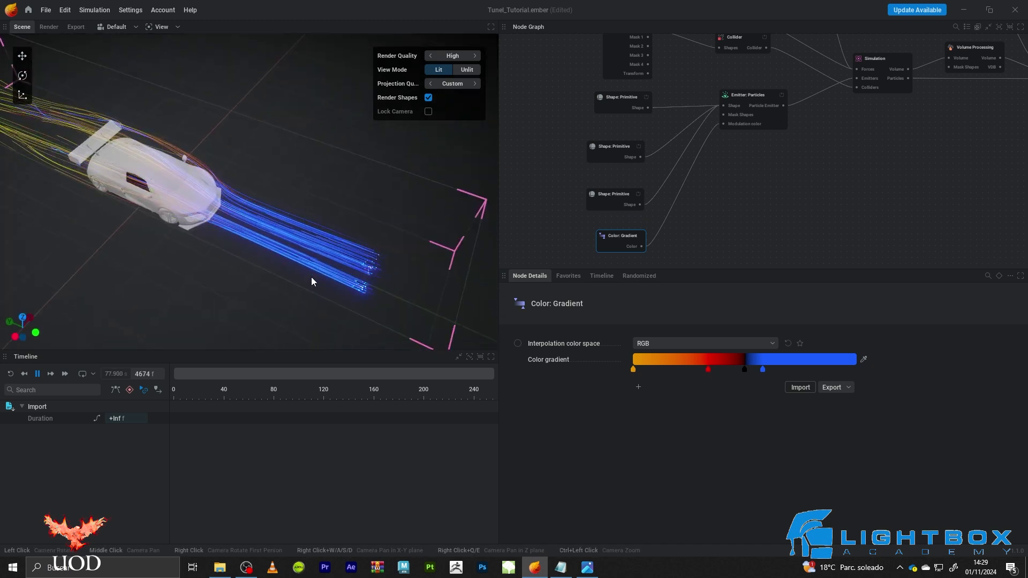
drag(227, 286, 195, 142)
drag(107, 187, 409, 229)
- Raise the particle emitter's emission rate to 250000 particles per second and check the denser trails around the car
middle_drag(719, 184, 738, 243)
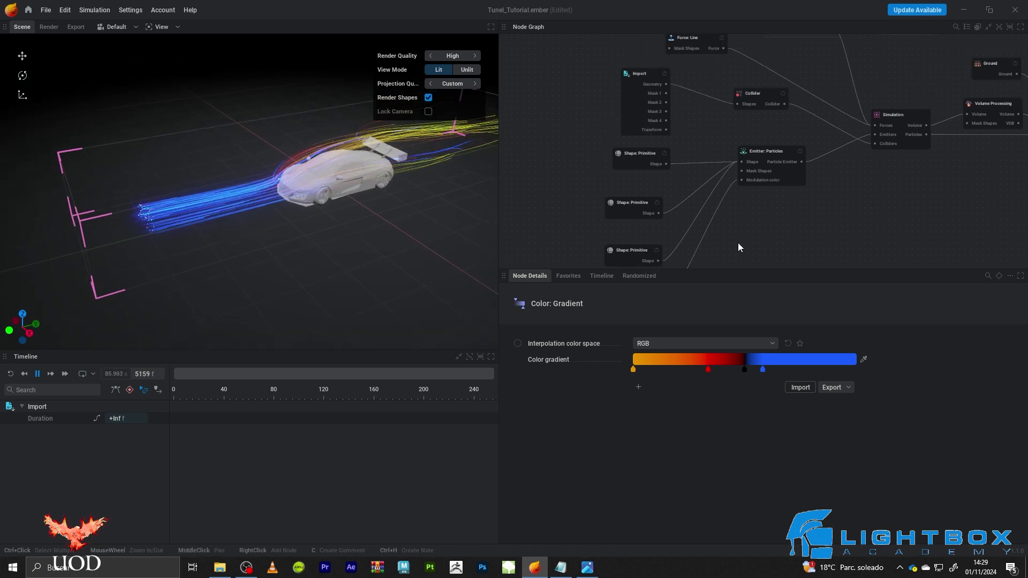
click(770, 157)
scroll(635, 415, up, 15)
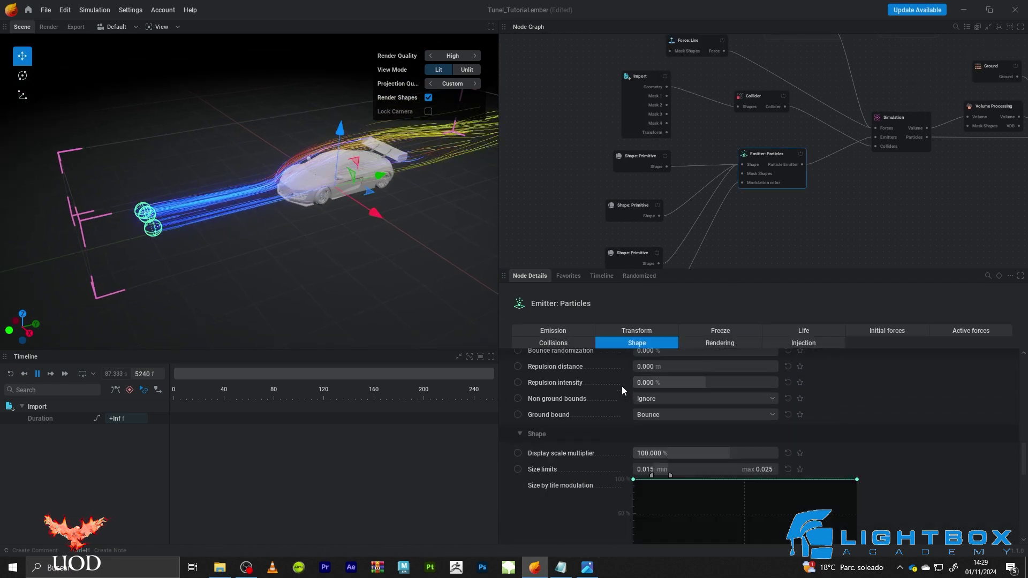
click(642, 410)
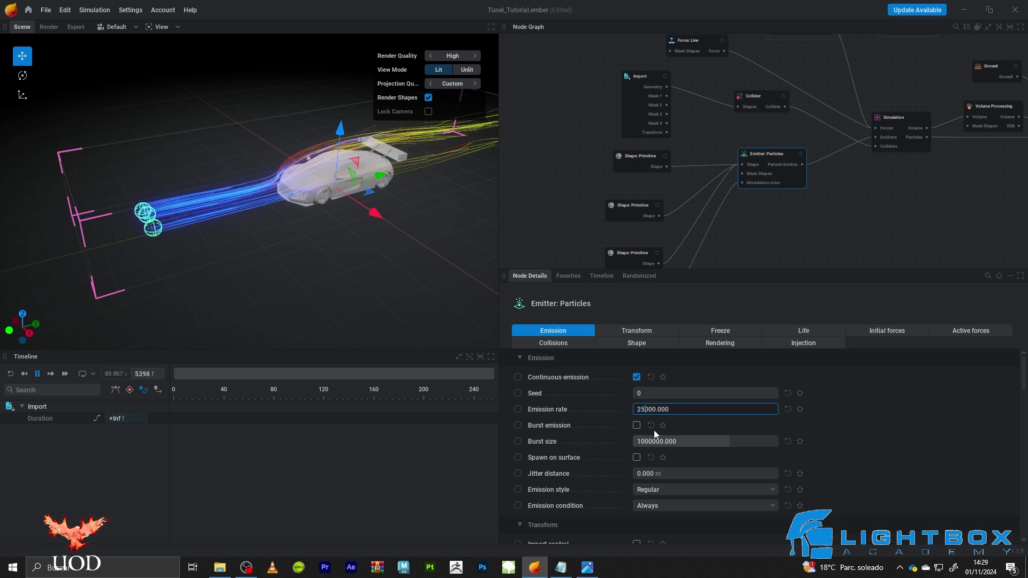
key(Return)
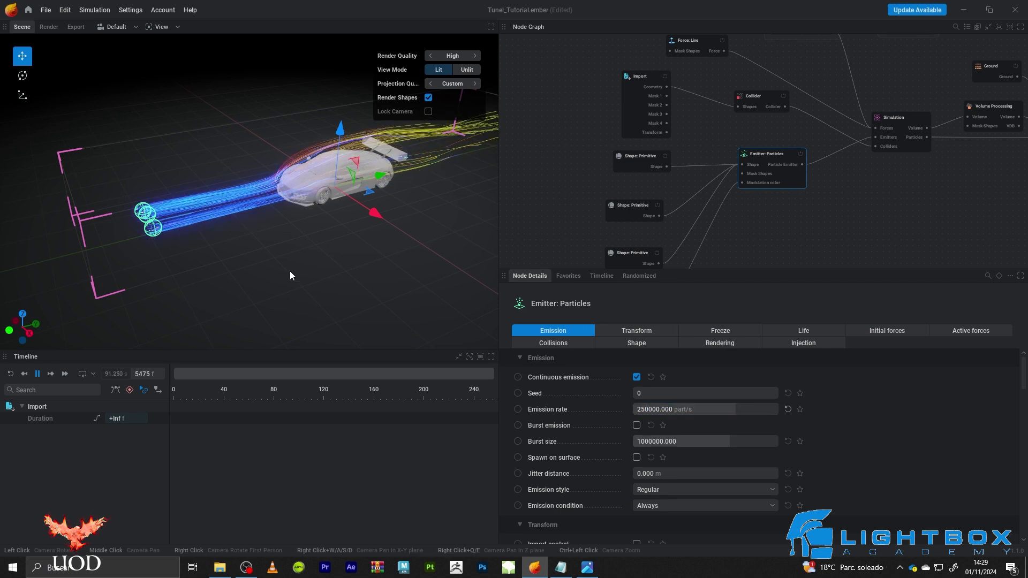
drag(300, 275, 381, 255)
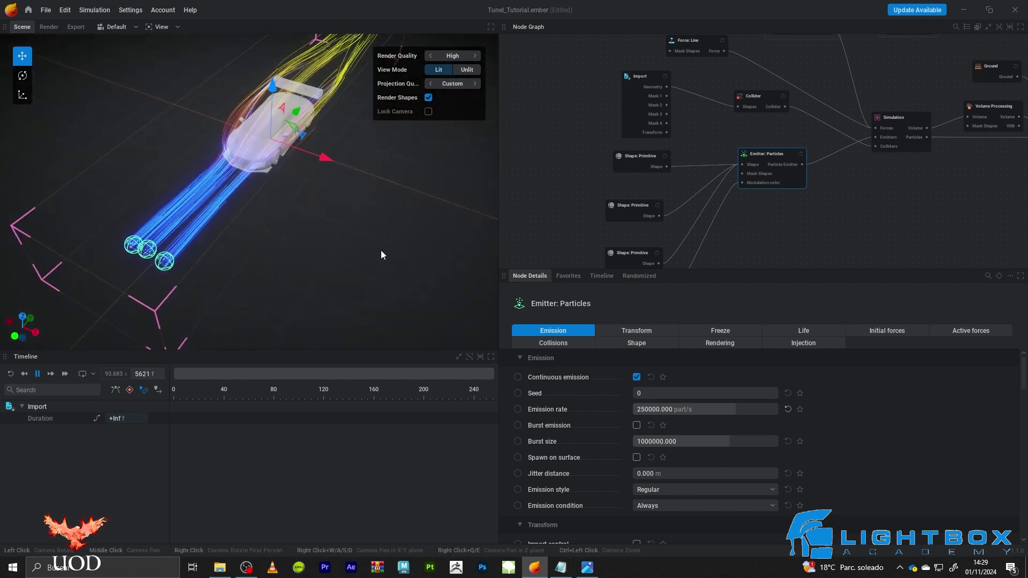
- Lower the directional light's intensity to 0.833 and view the darkened scene from the side
middle_drag(884, 181, 811, 309)
click(856, 173)
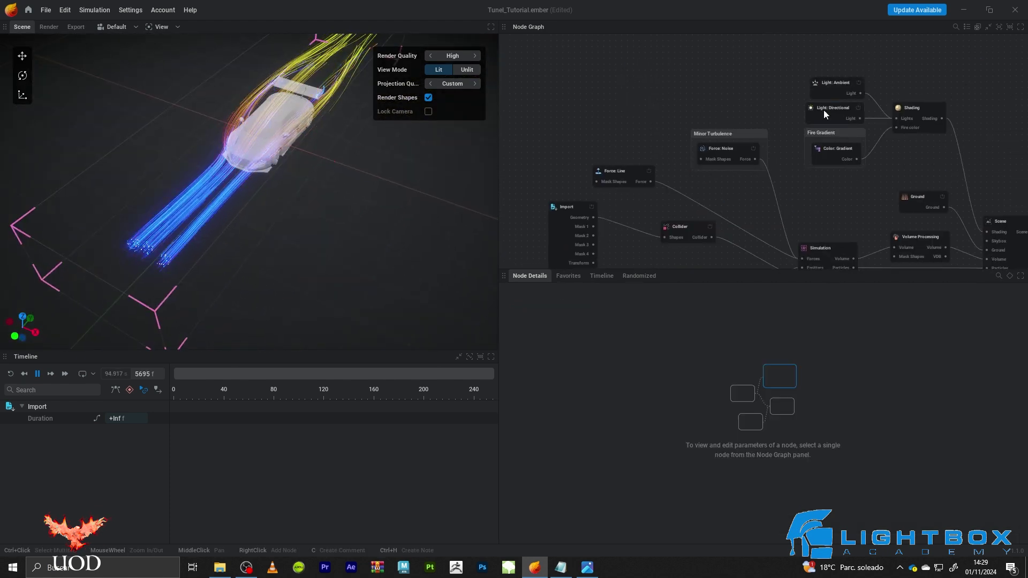
click(823, 111)
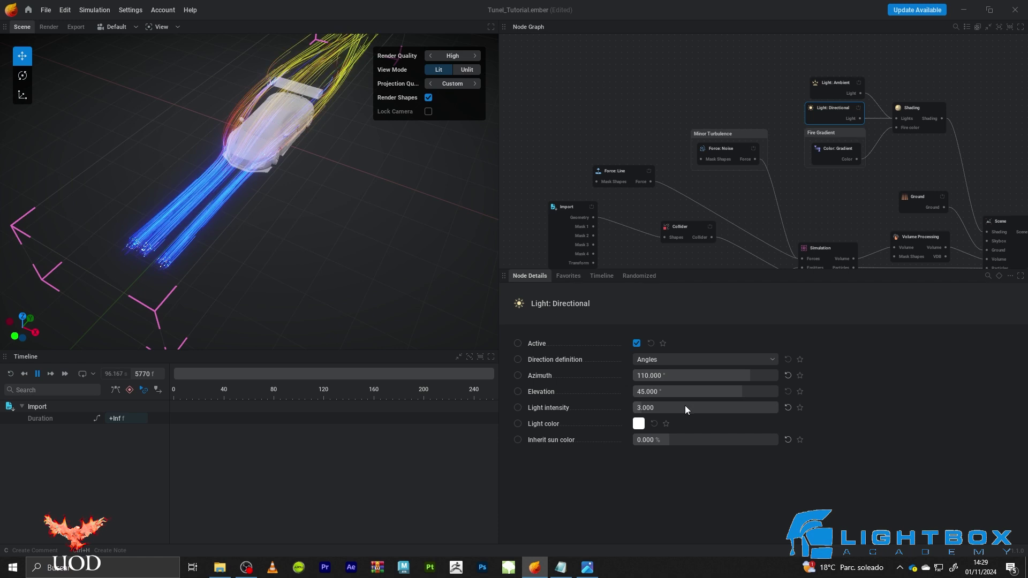
drag(653, 406, 628, 406)
mouse_move(368, 236)
mouse_down()
mouse_move(368, 279)
mouse_move(438, 257)
mouse_move(386, 244)
mouse_up()
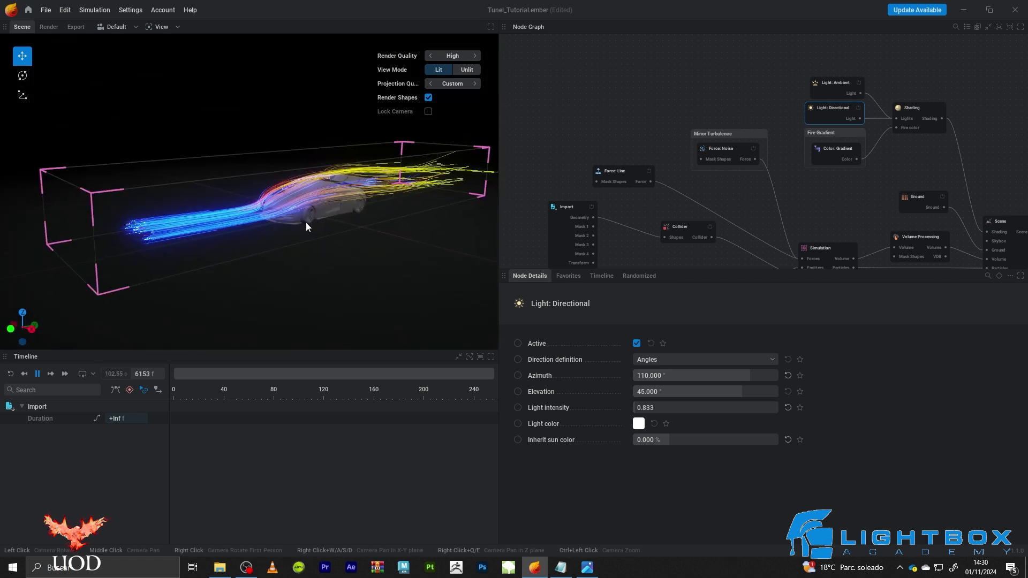
- Set the particle emitter's emissive boost to 2500% and inspect the brighter trails around the car
middle_drag(671, 241, 704, 155)
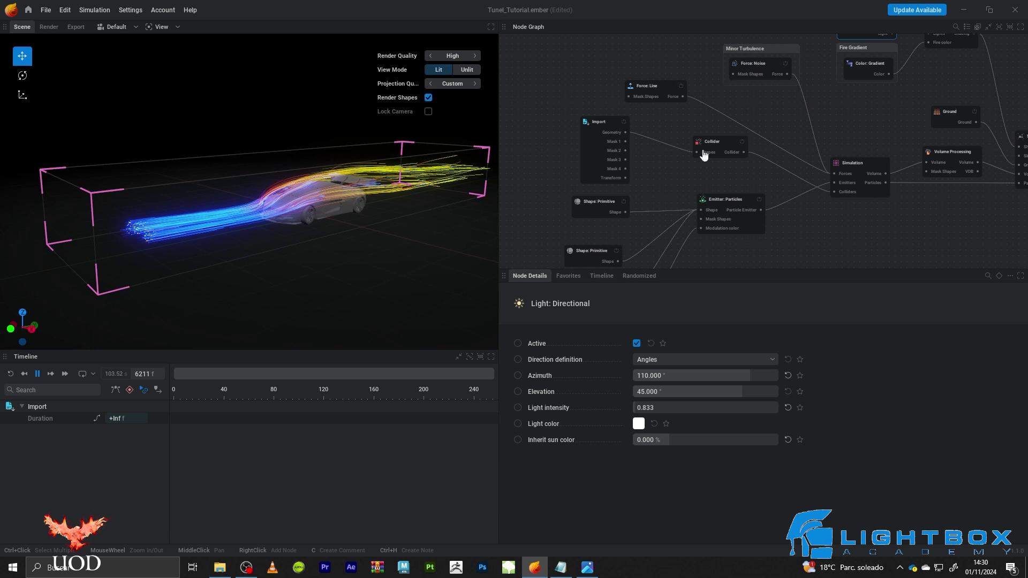
click(721, 208)
click(723, 343)
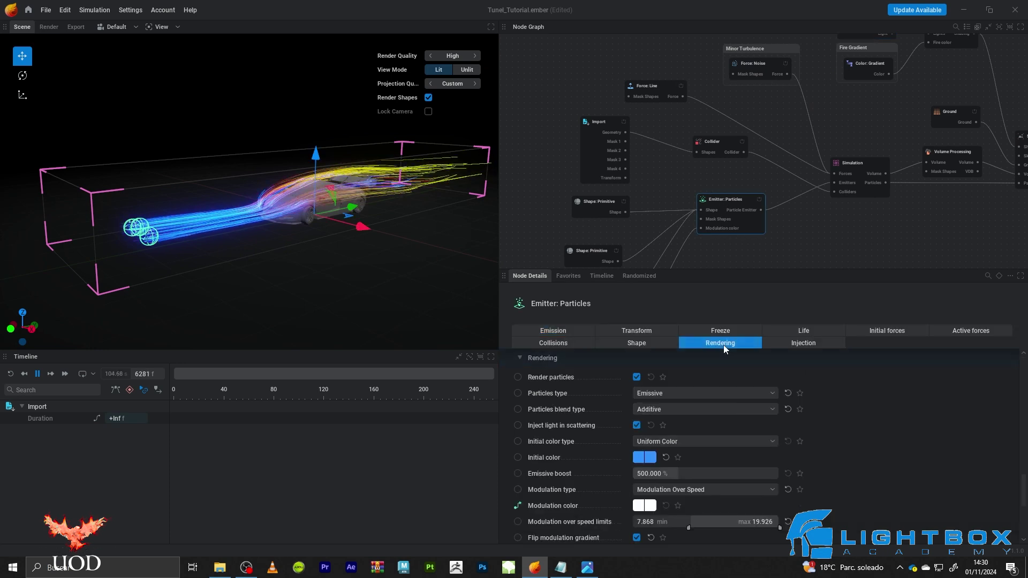
click(660, 473)
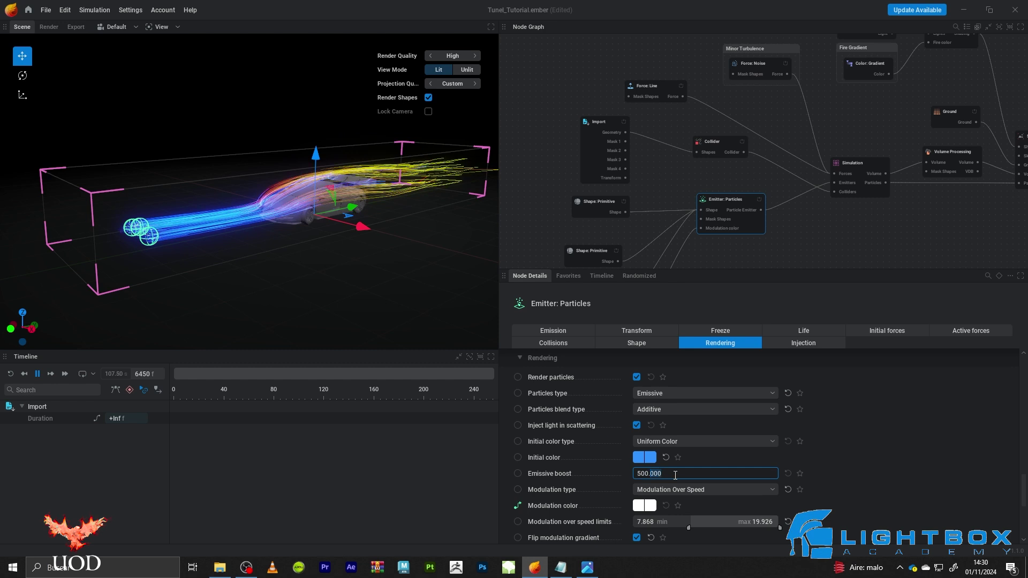
text(2500)
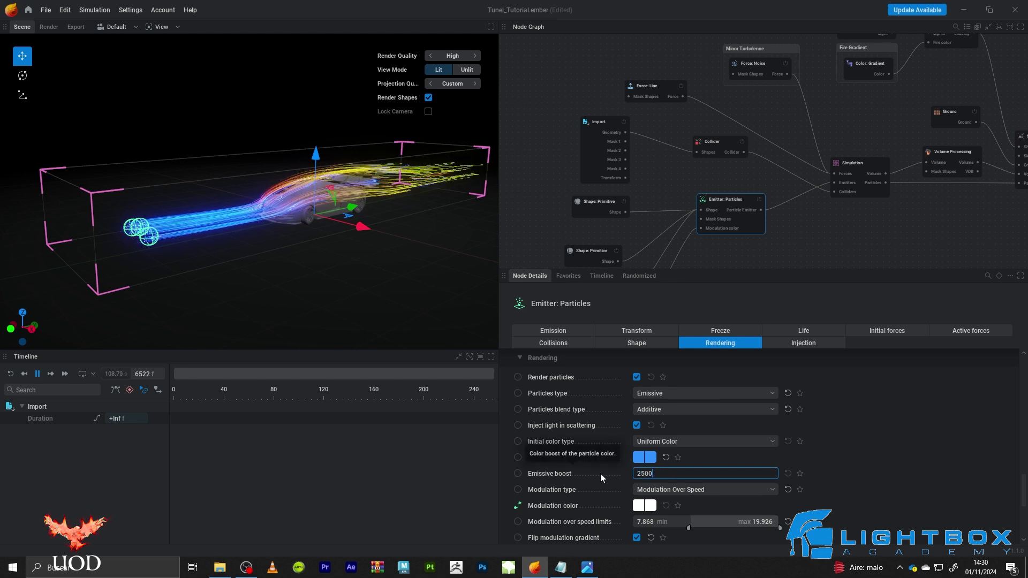
key(Return)
drag(252, 176, 155, 121)
drag(415, 237, 428, 114)
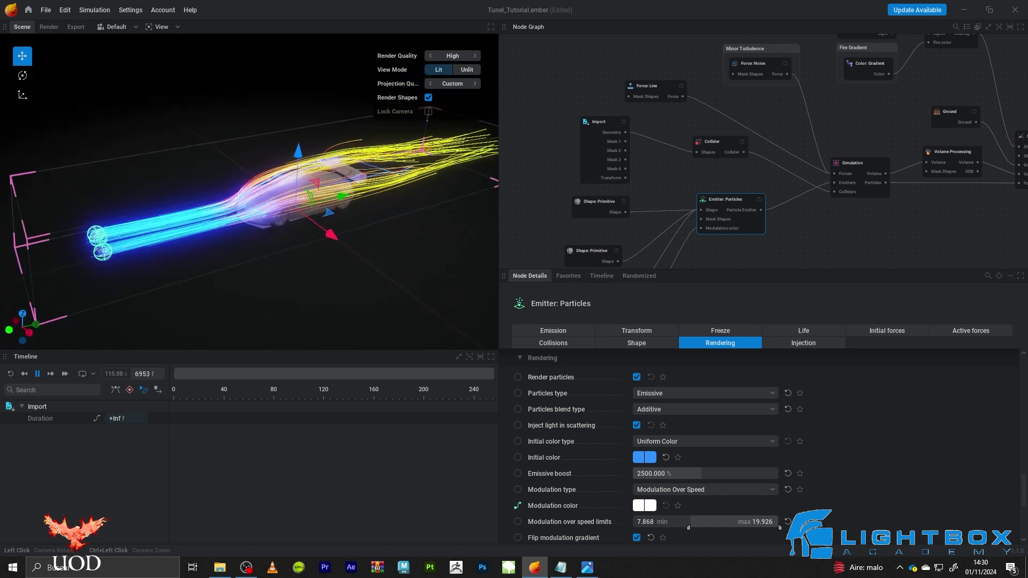
drag(404, 246, 391, 240)
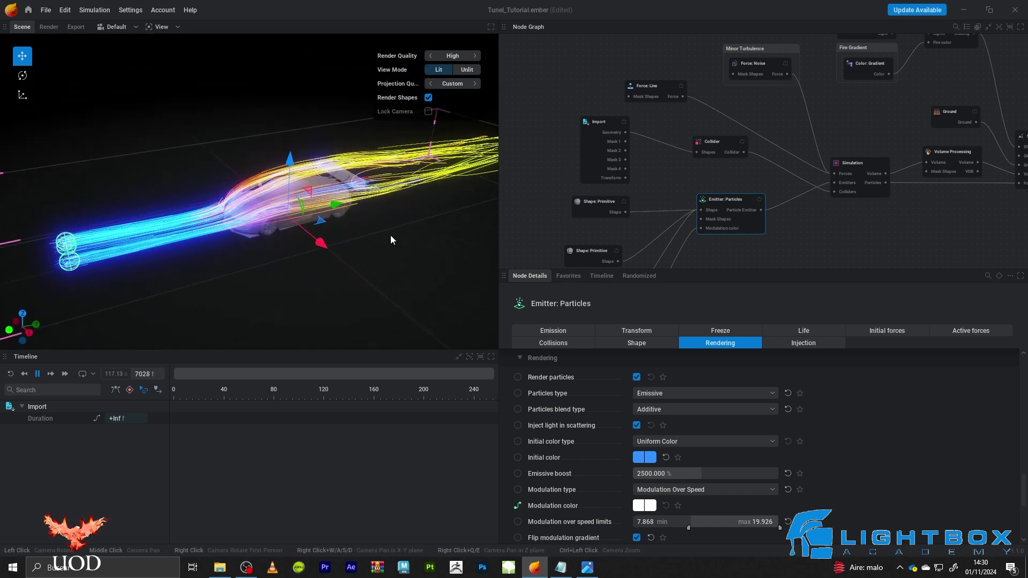